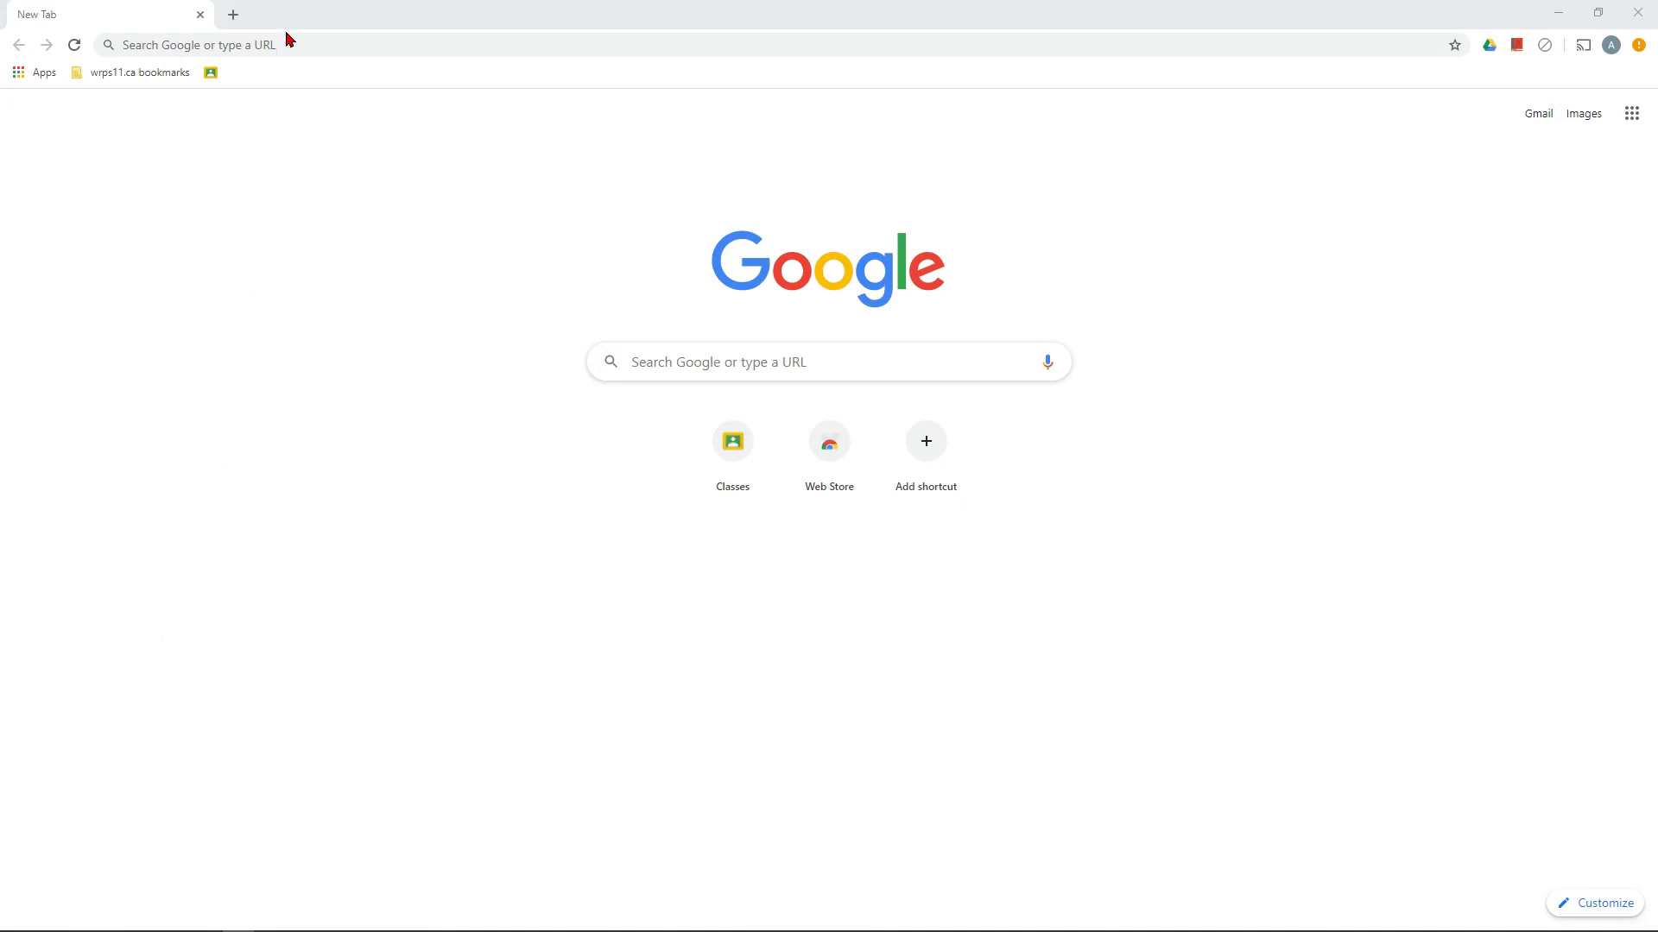
Check the active browser profile and go to the Google Classroom home page at classroom.google.com/h
click(1611, 46)
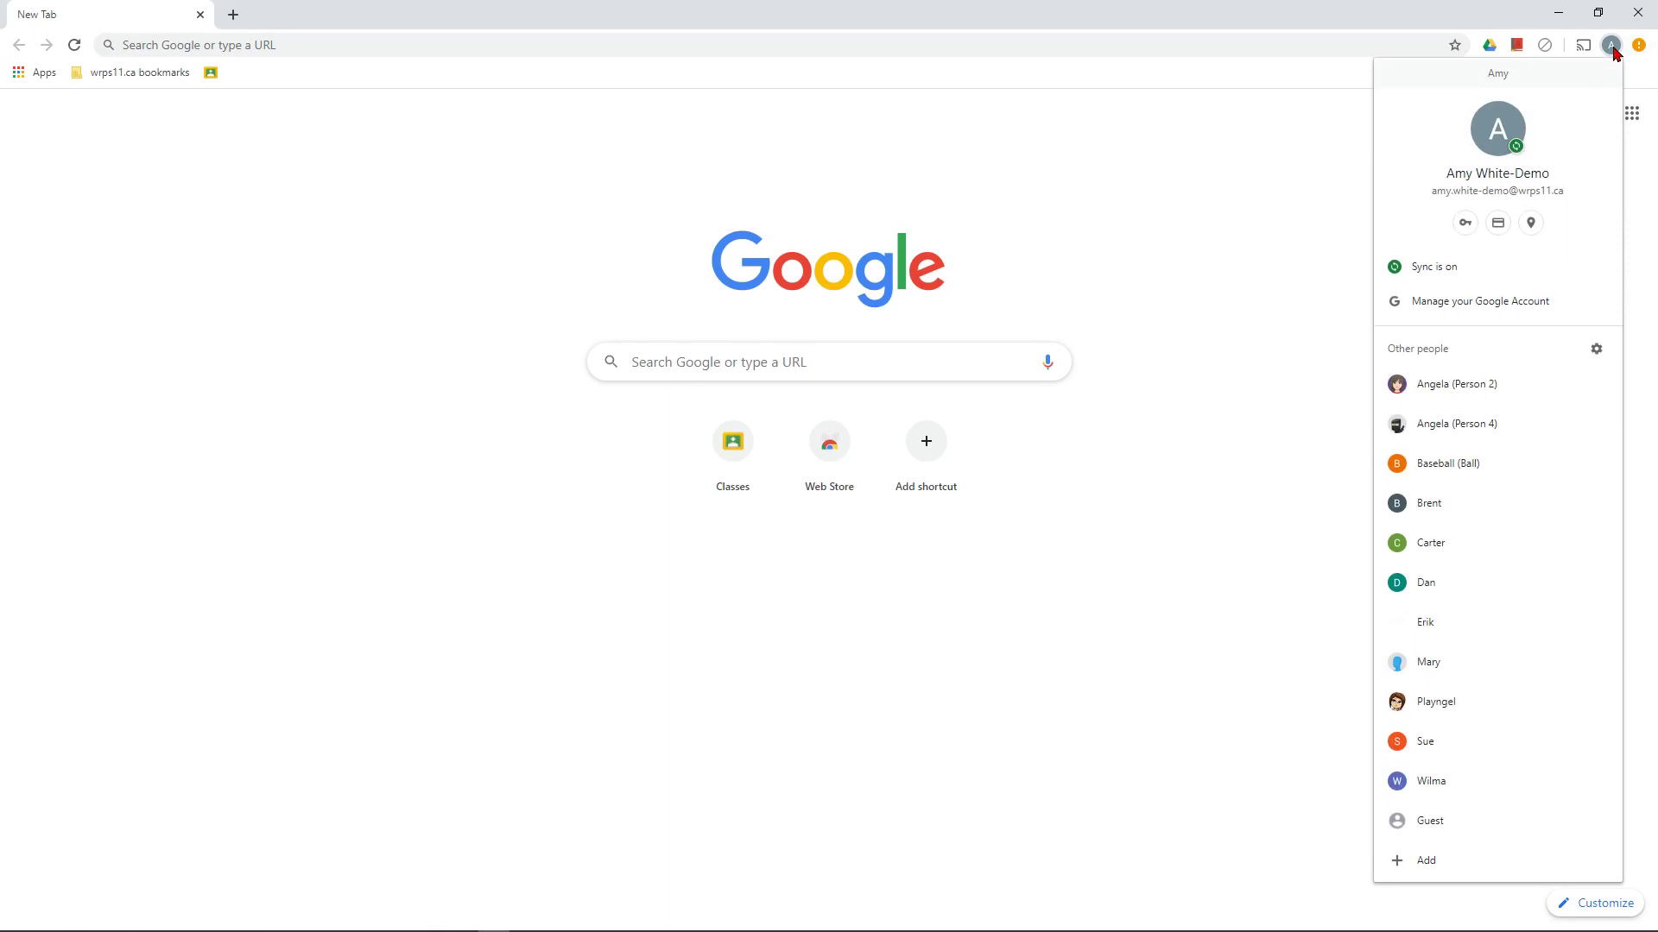
click(1612, 48)
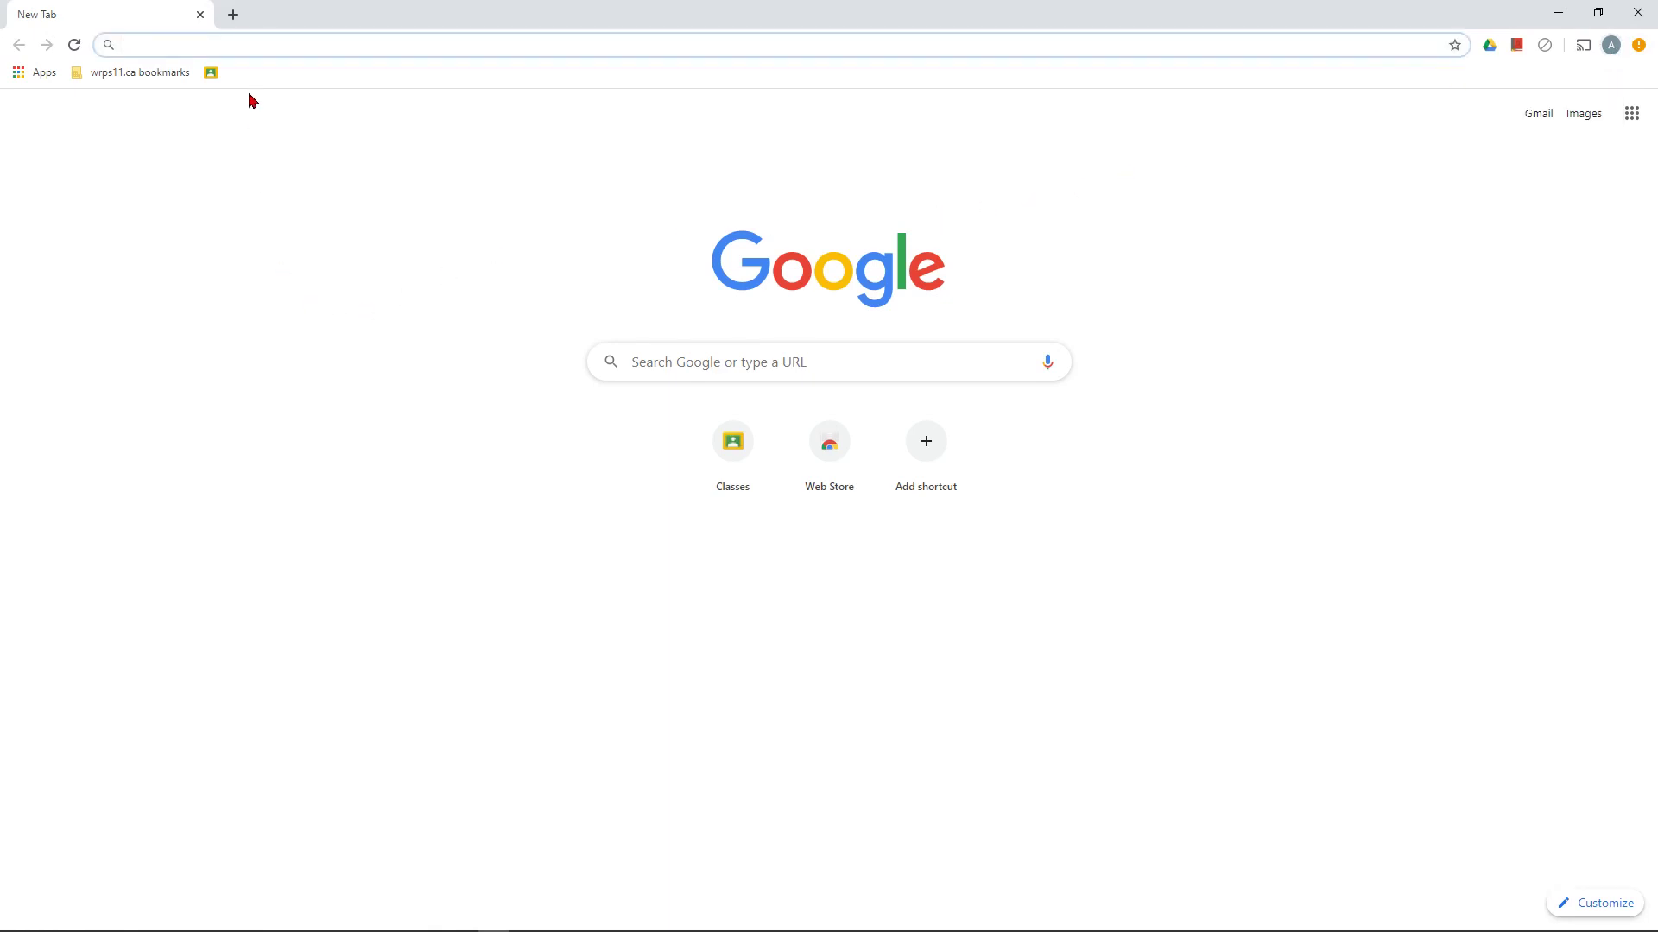
text(cl)
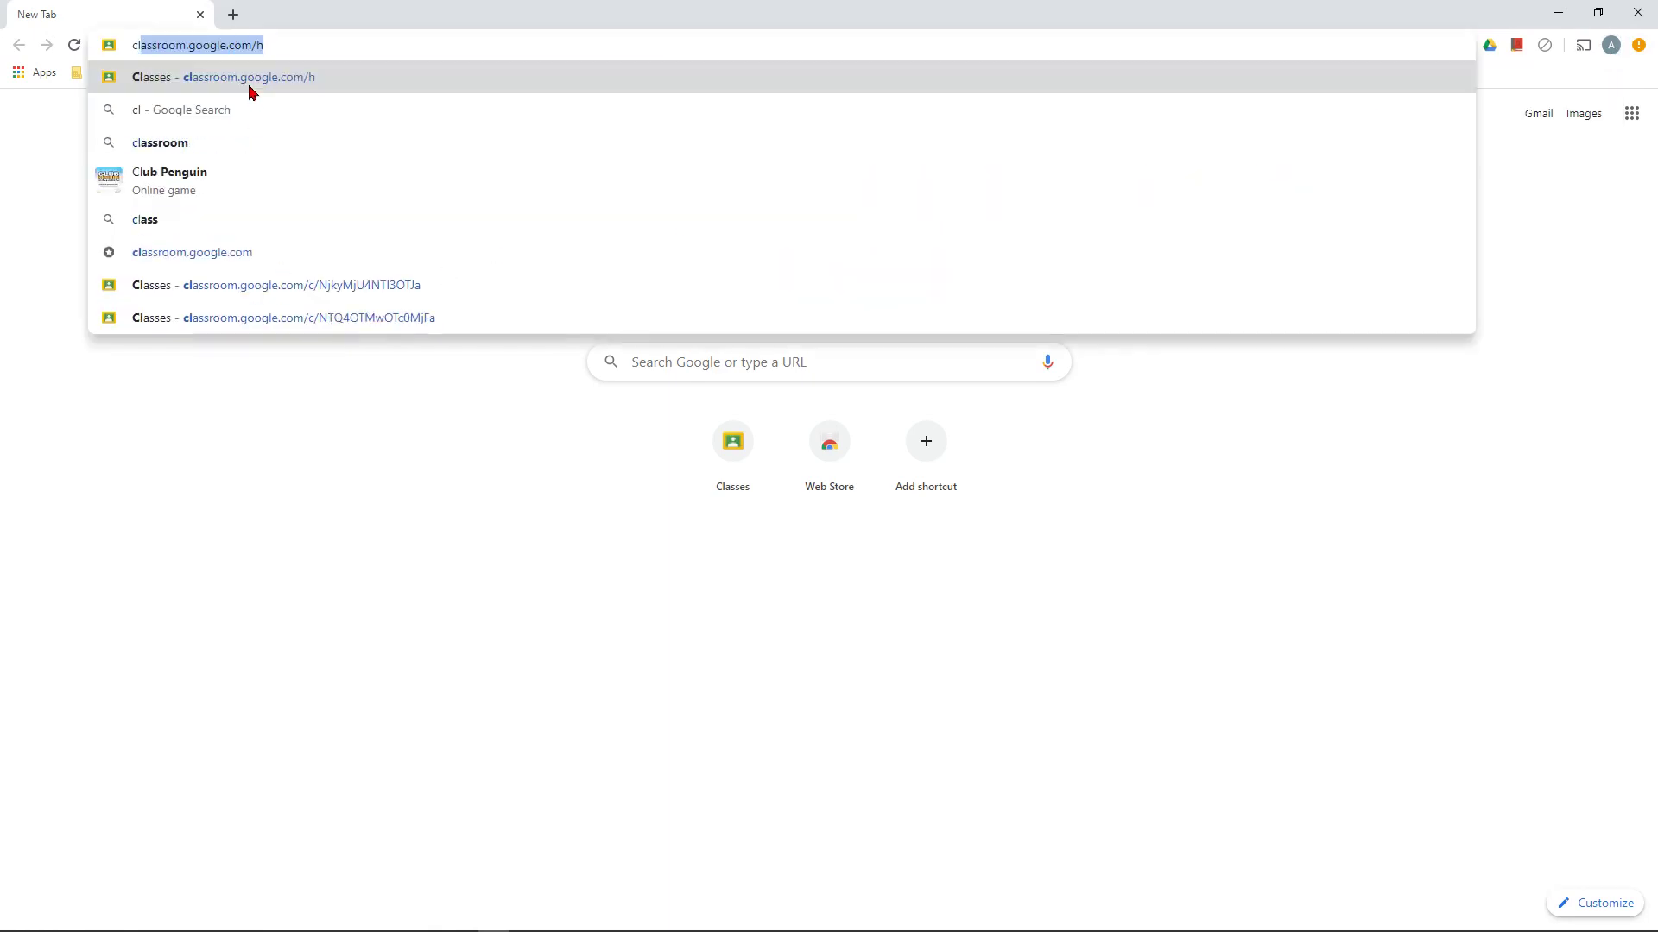
key(Return)
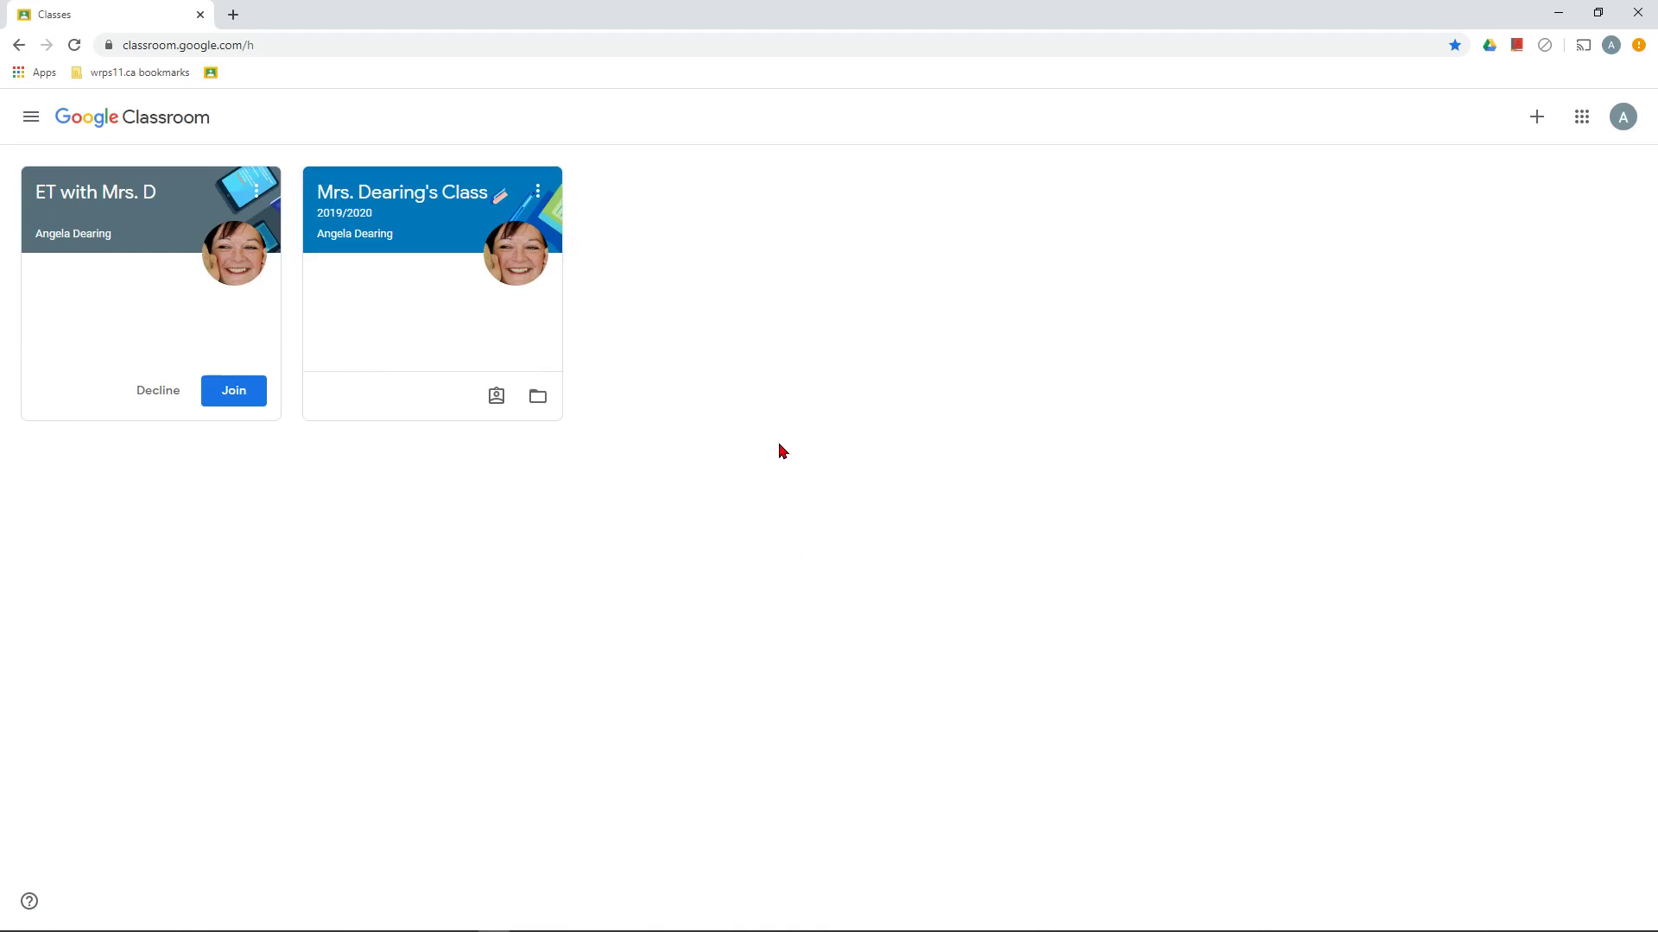
Look over the main navigation menu and the join-by-class-code dialog, leaving both without making changes
click(31, 119)
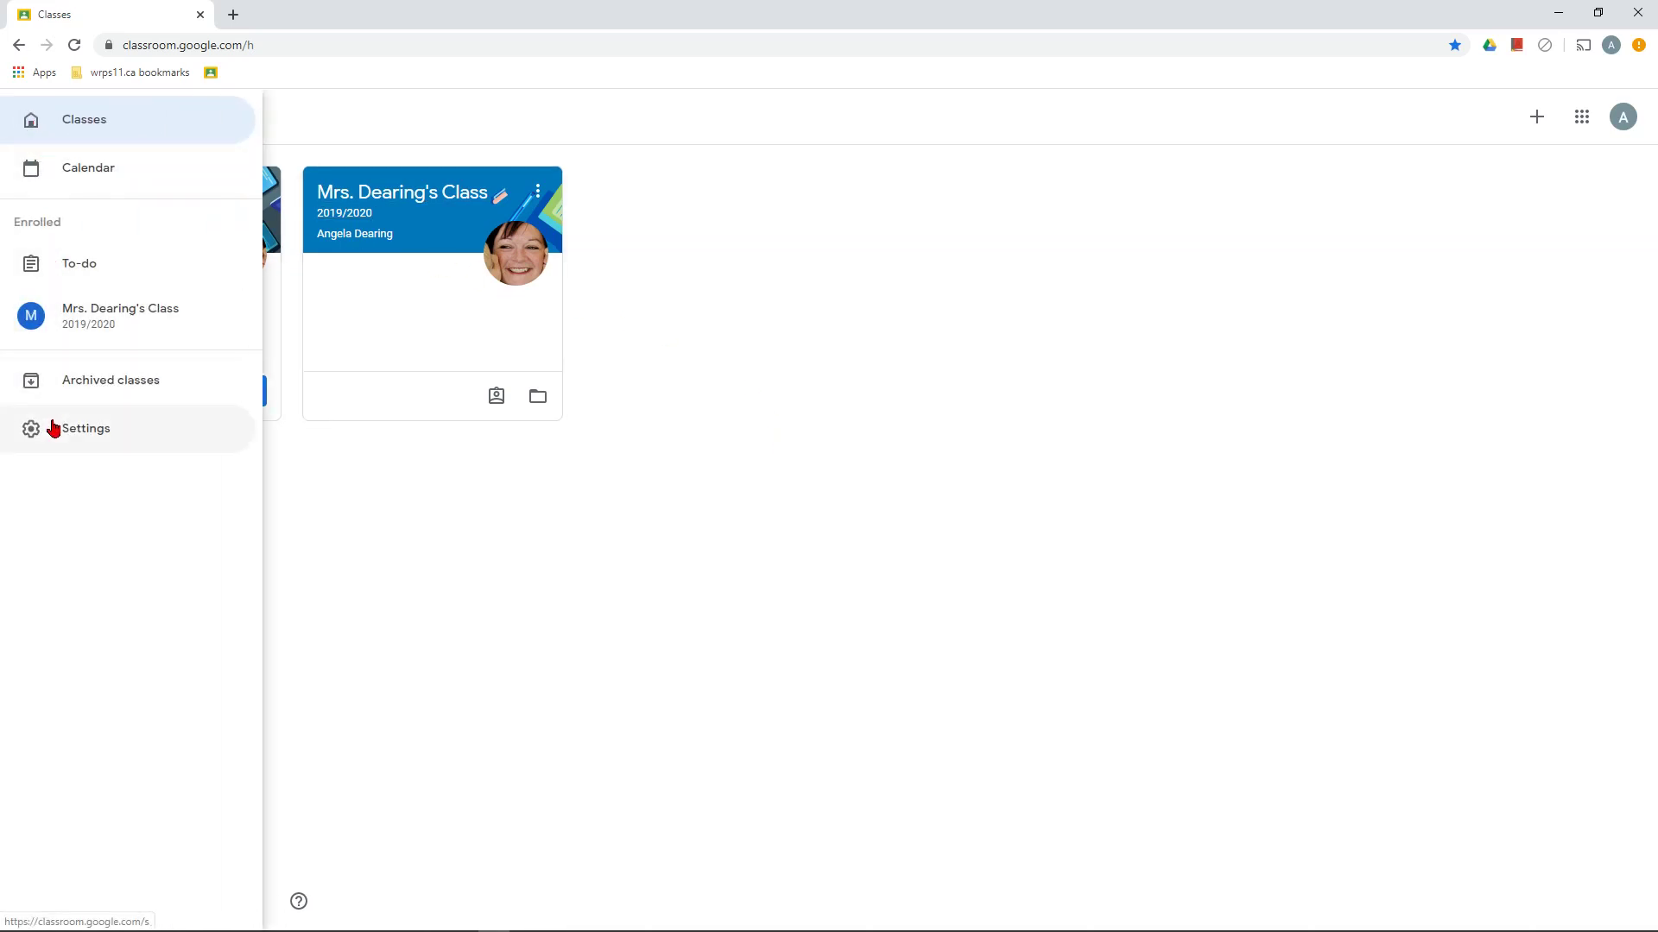
click(109, 133)
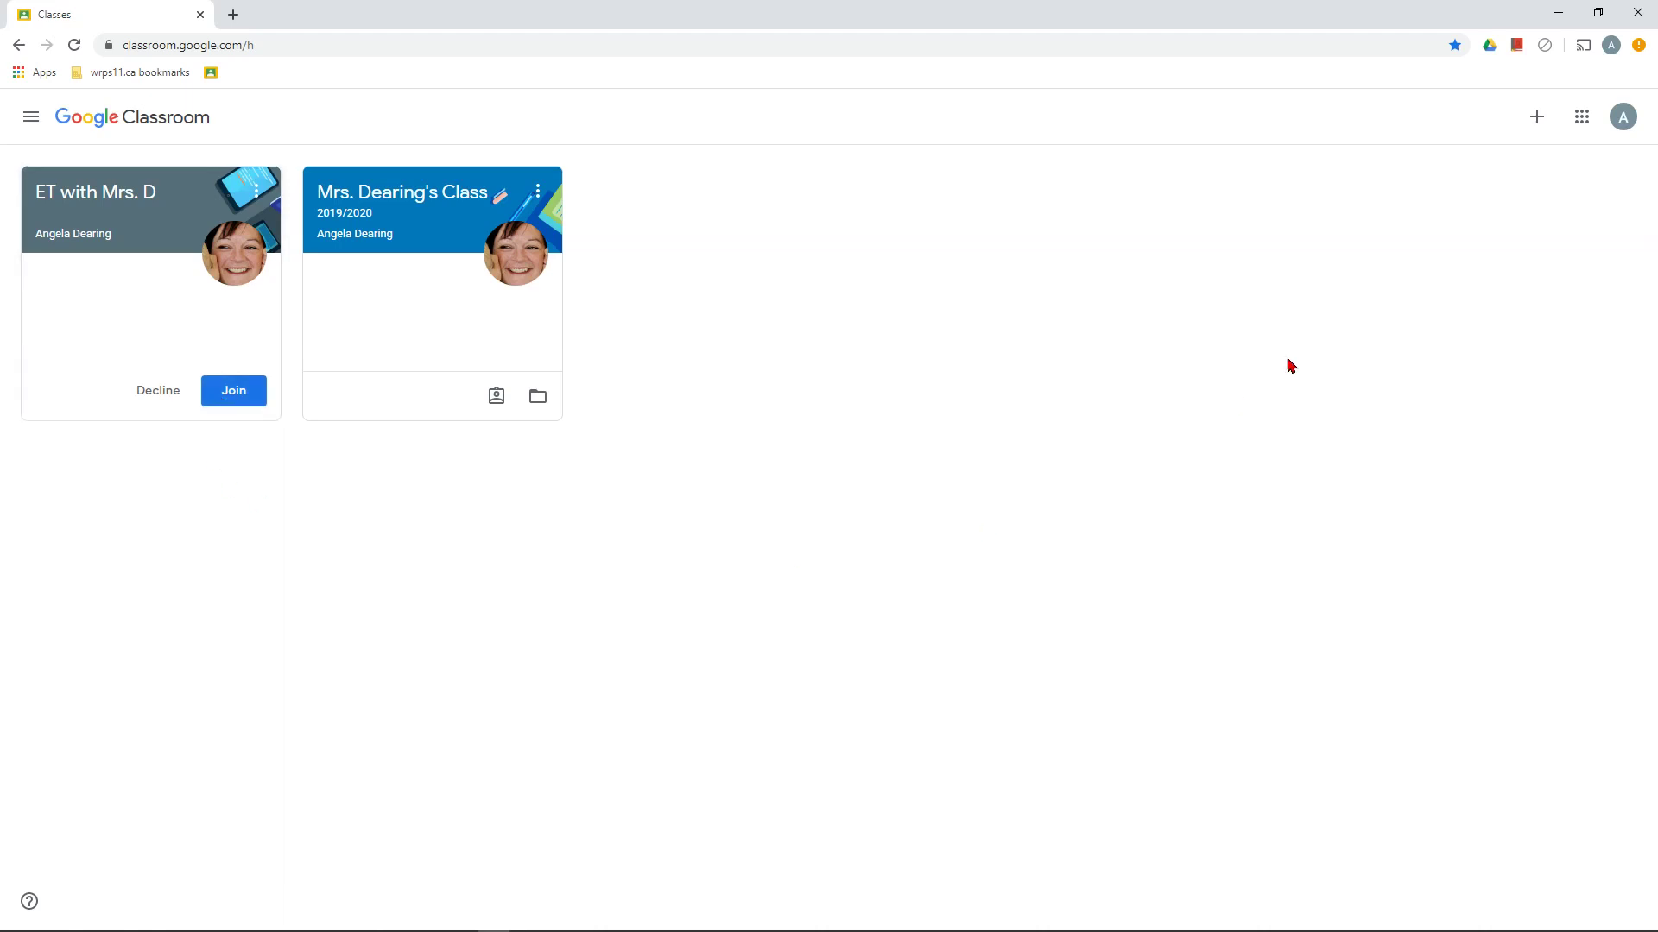
click(1537, 120)
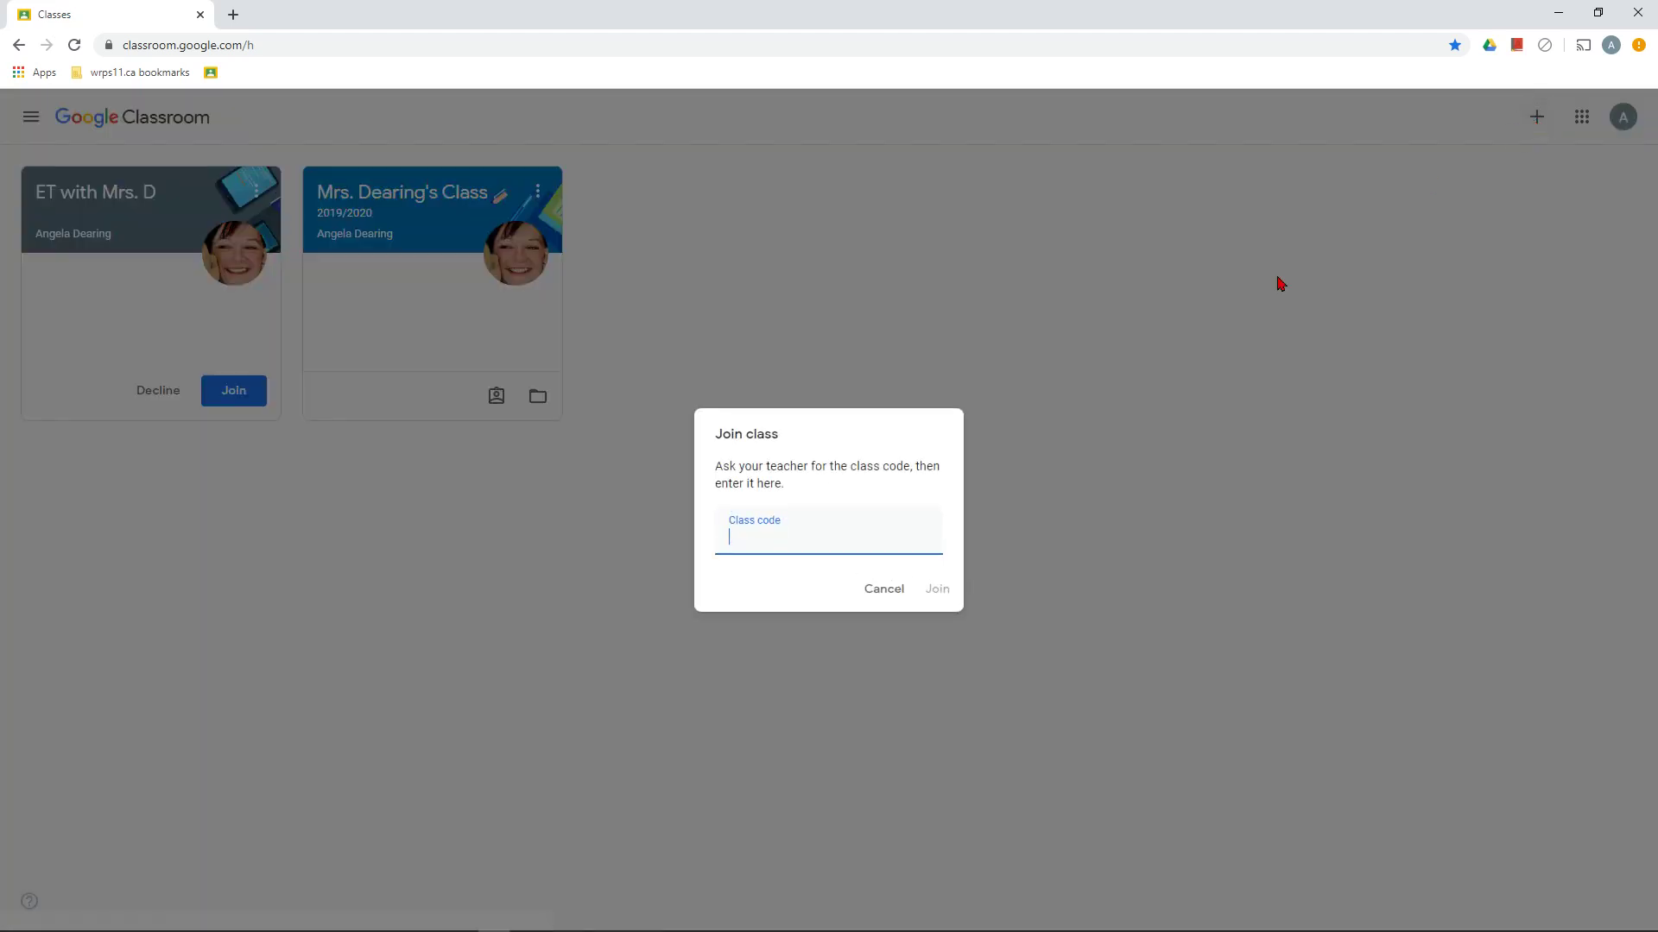
click(869, 593)
Join the invited ET class, open its classwork page and dismiss the topic filters tip
click(239, 394)
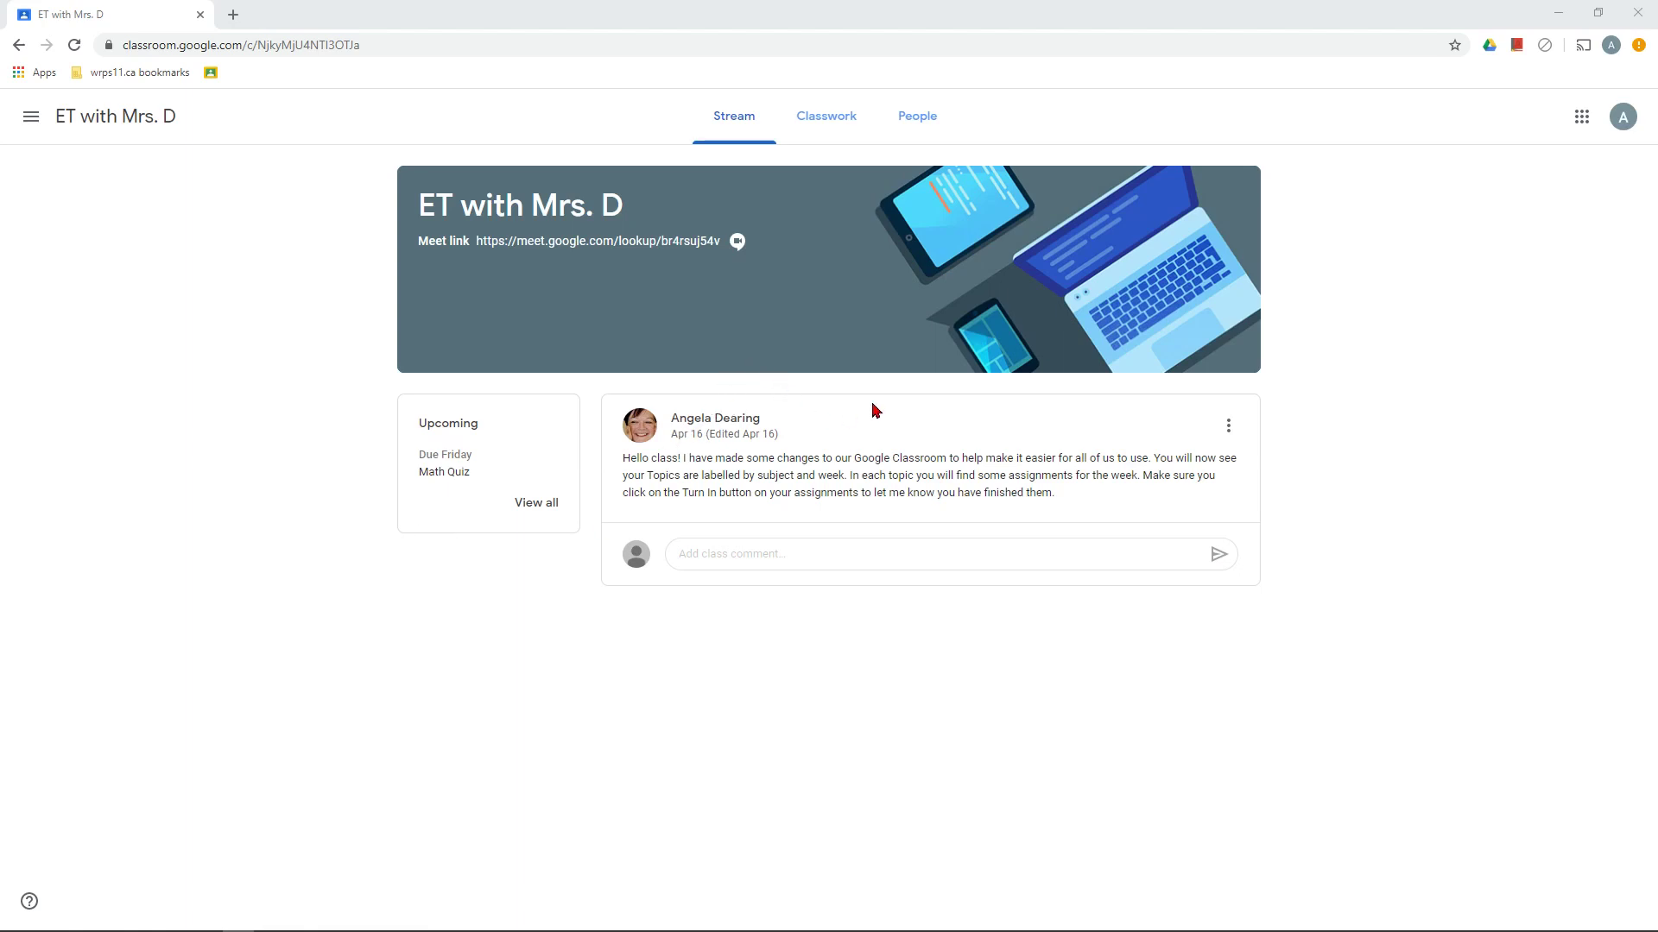
click(831, 118)
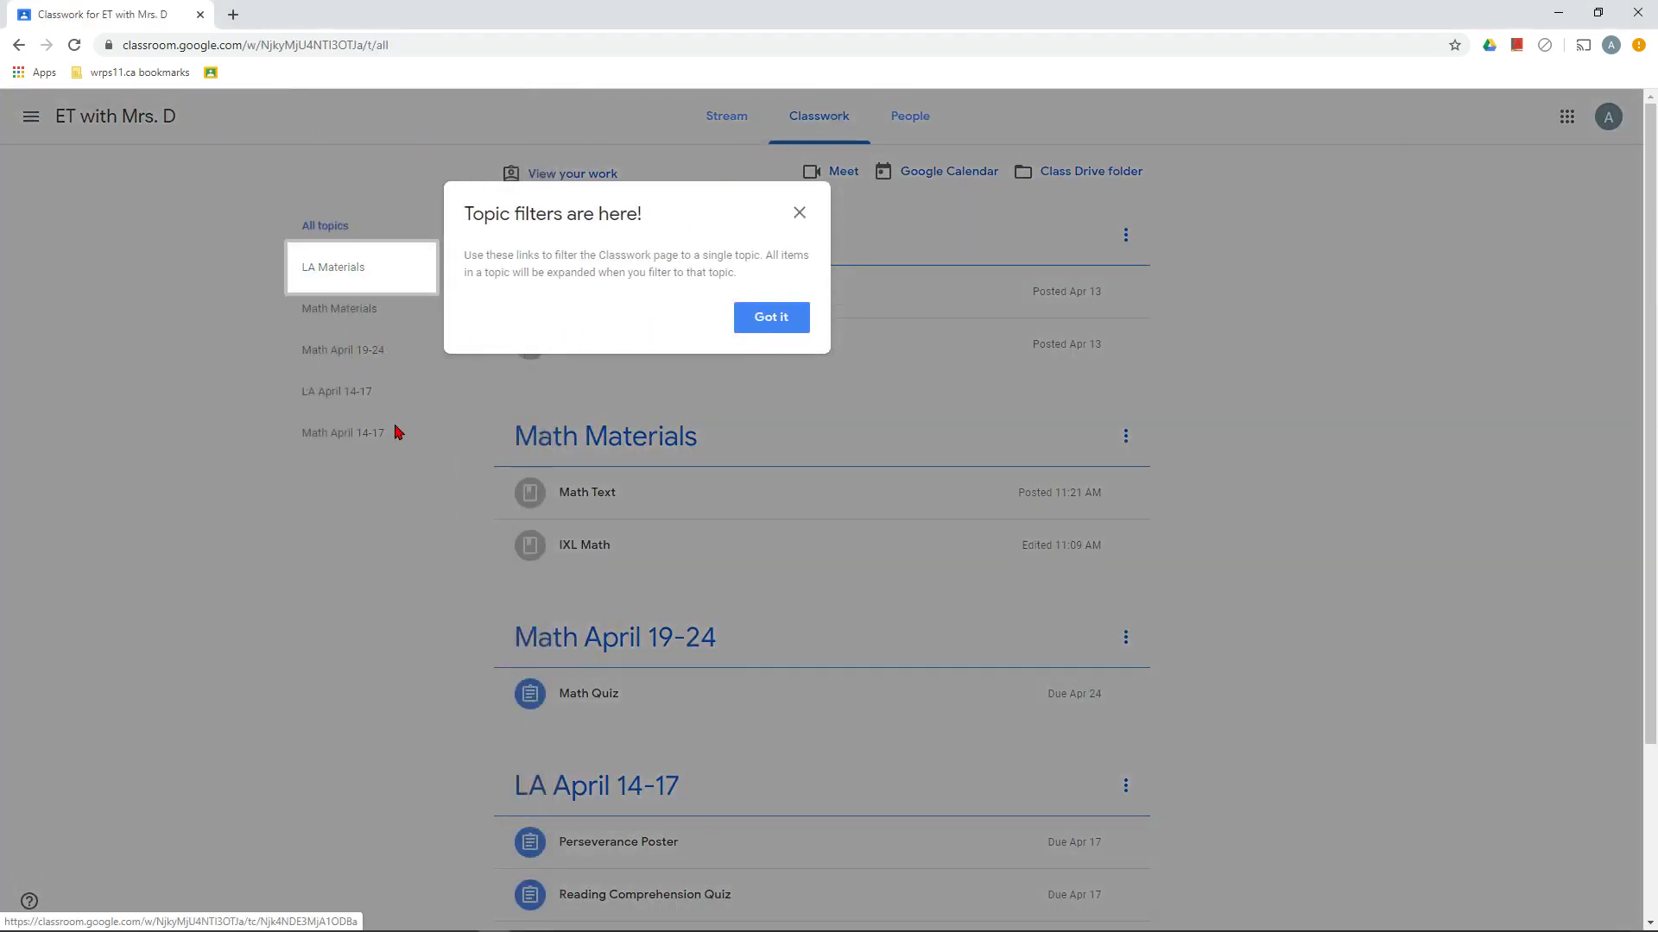
click(757, 328)
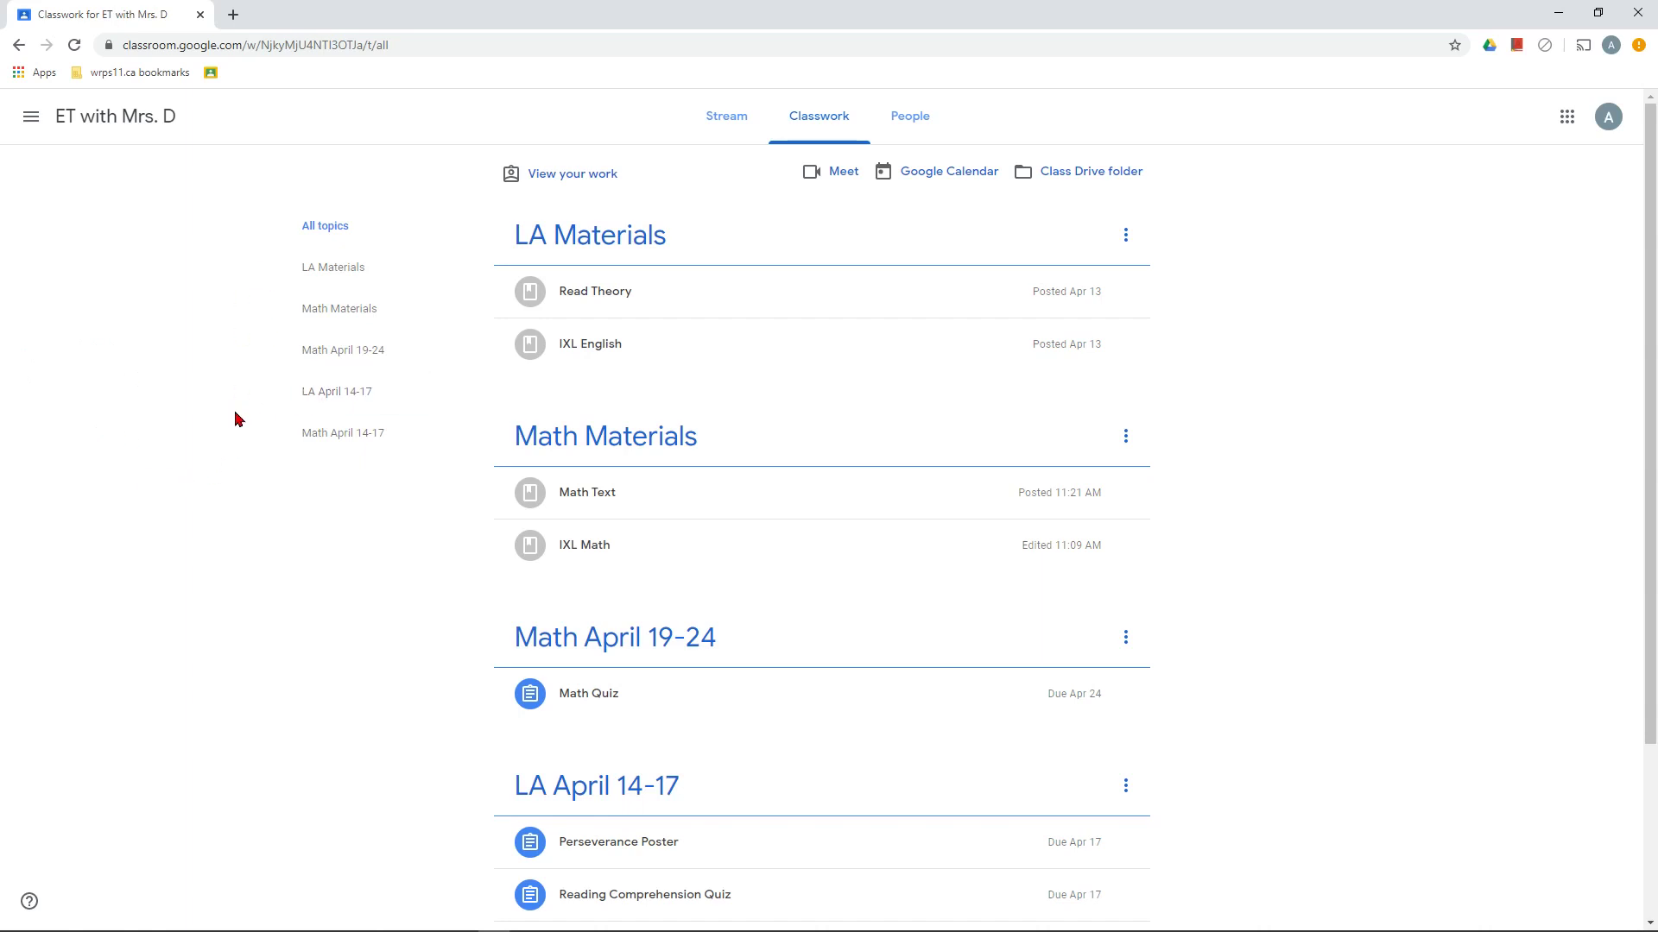
Filter the classwork by Math April 14-17 and by LA April 14-17 and review the items in each topic
click(346, 436)
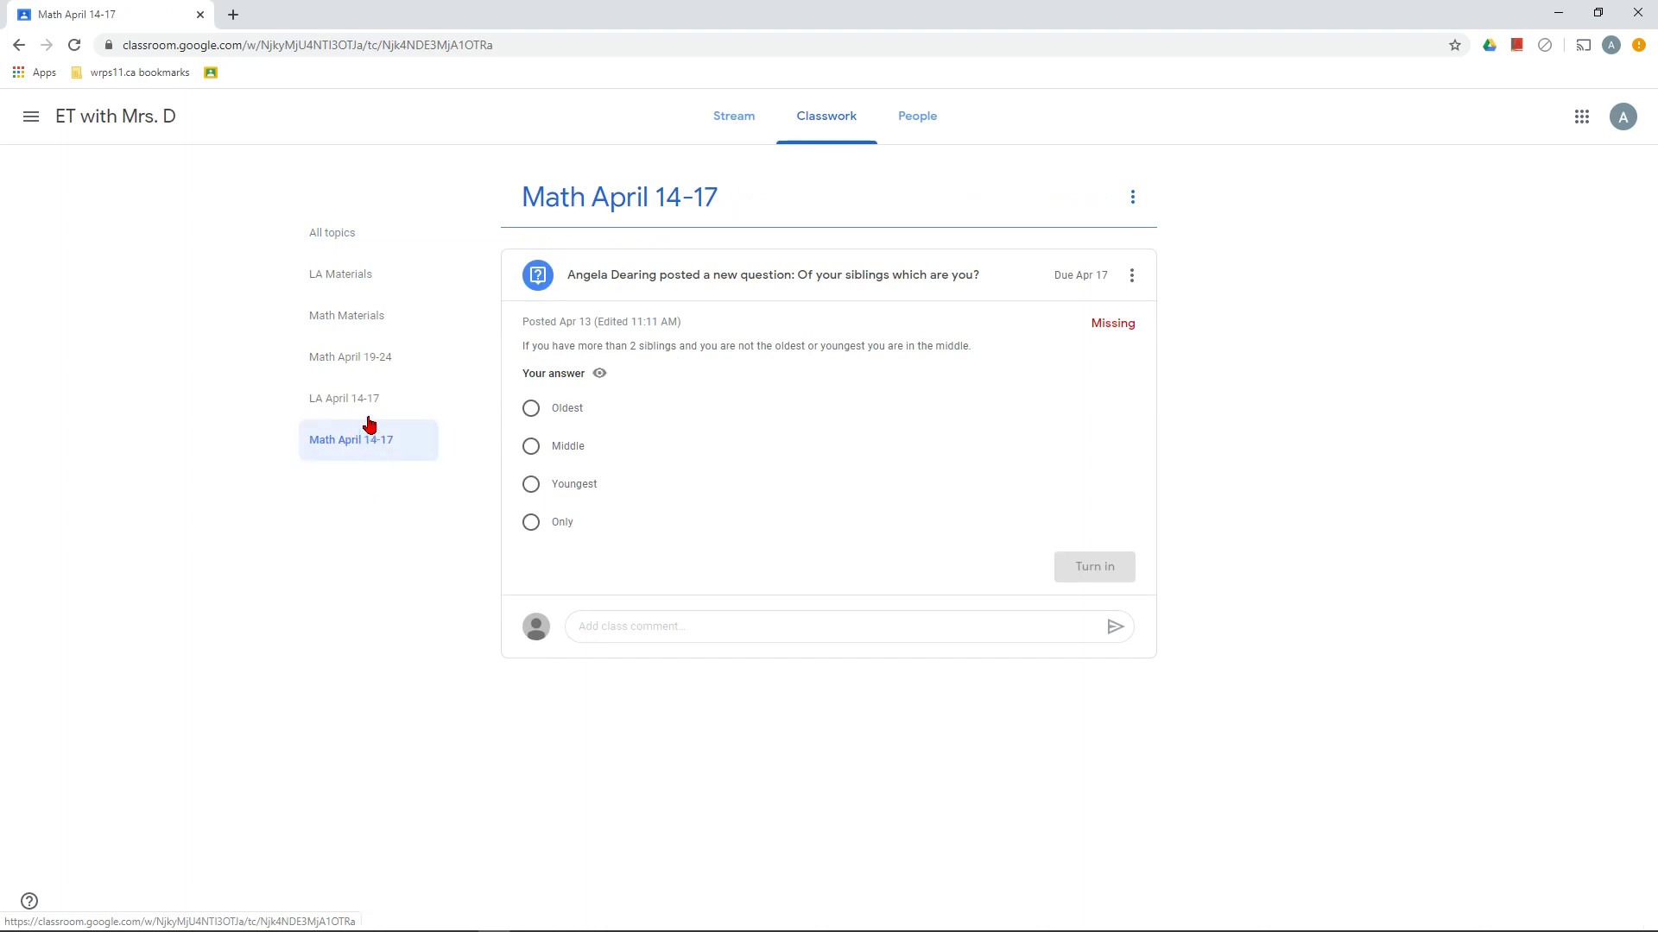
click(366, 404)
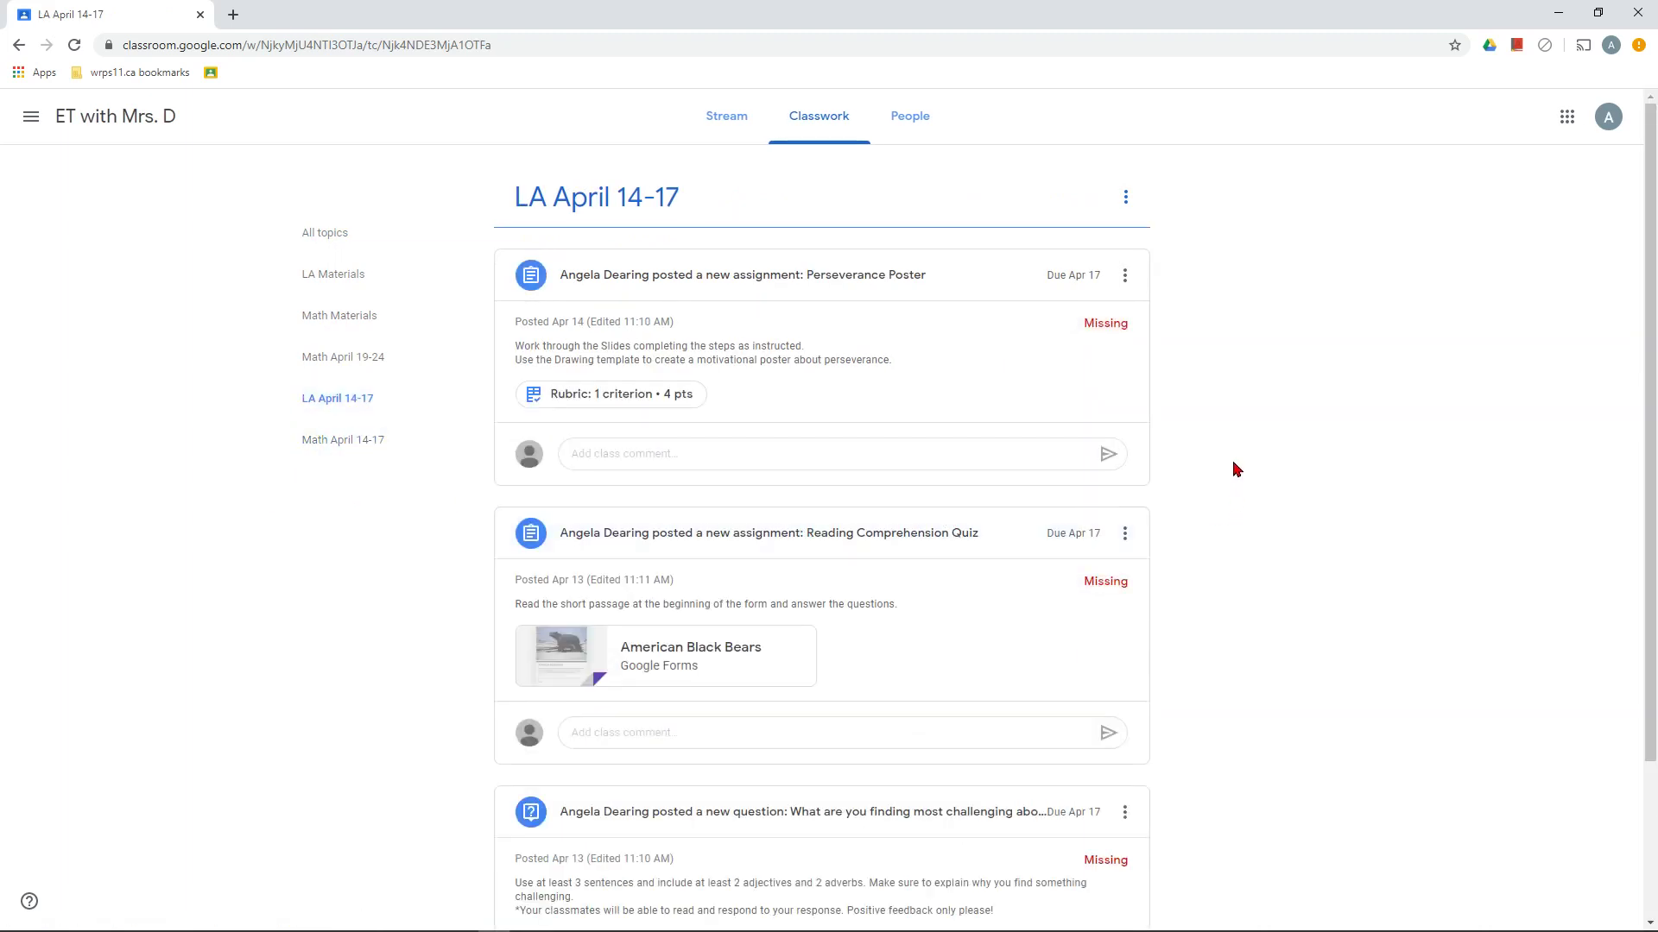
scroll(1226, 462, down, 3)
scroll(1226, 462, up, 3)
scroll(764, 449, down, 1)
scroll(764, 449, down, 2)
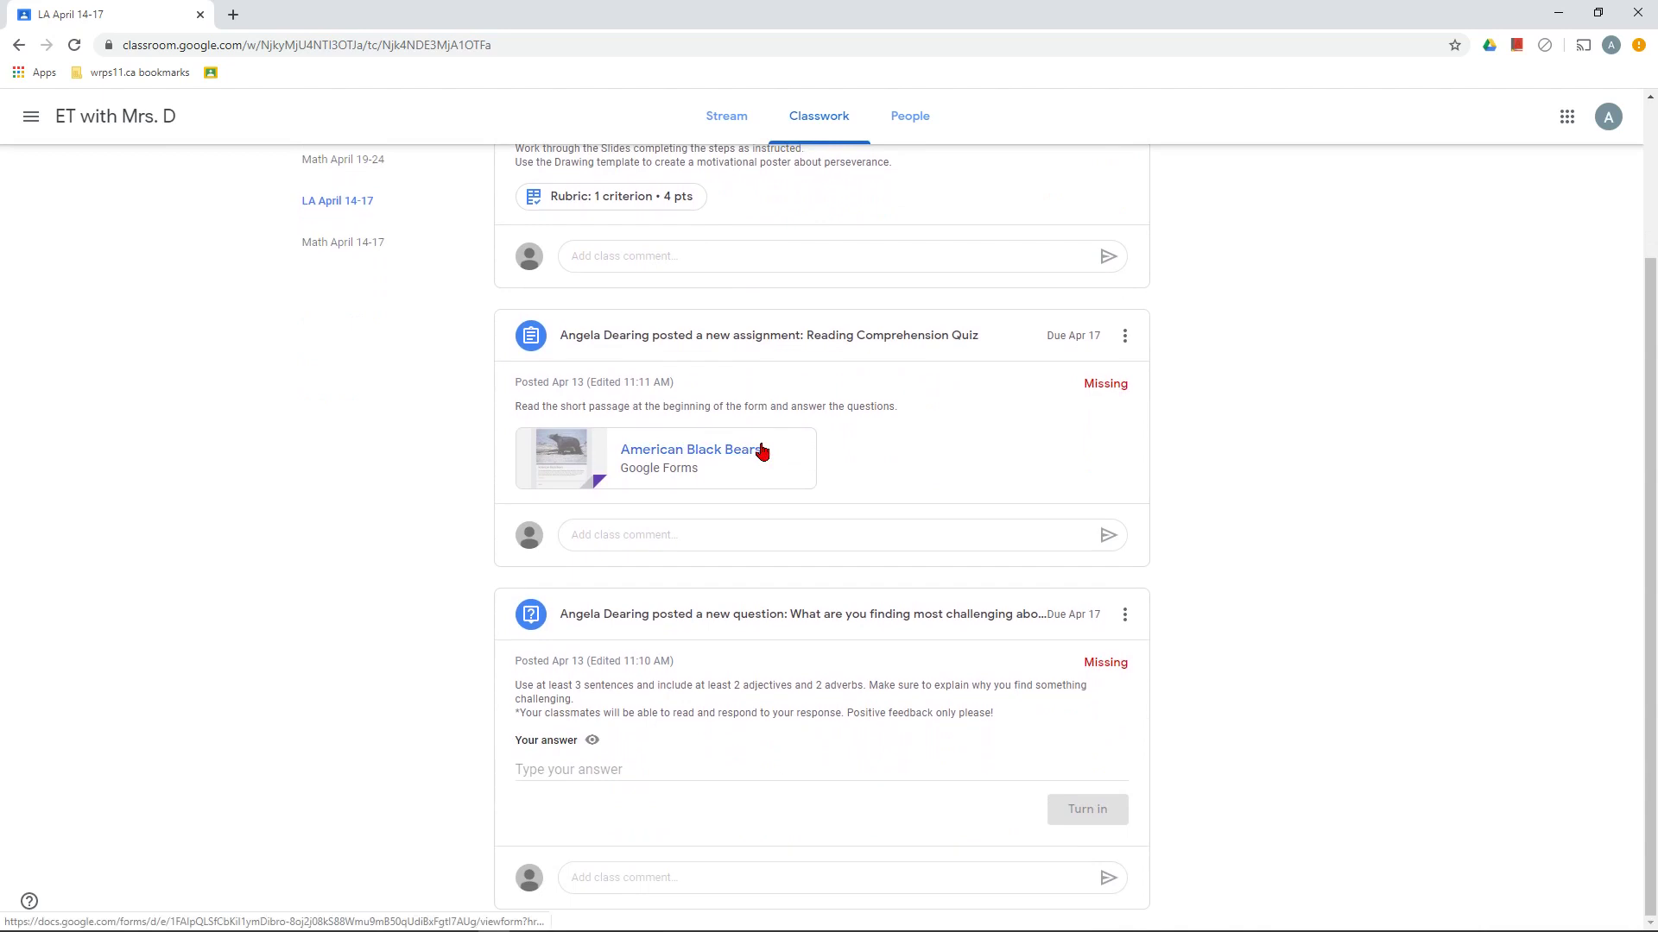
Open the Reading Comprehension Quiz assignment and look through the questions of its attached American Black Bears form
click(807, 342)
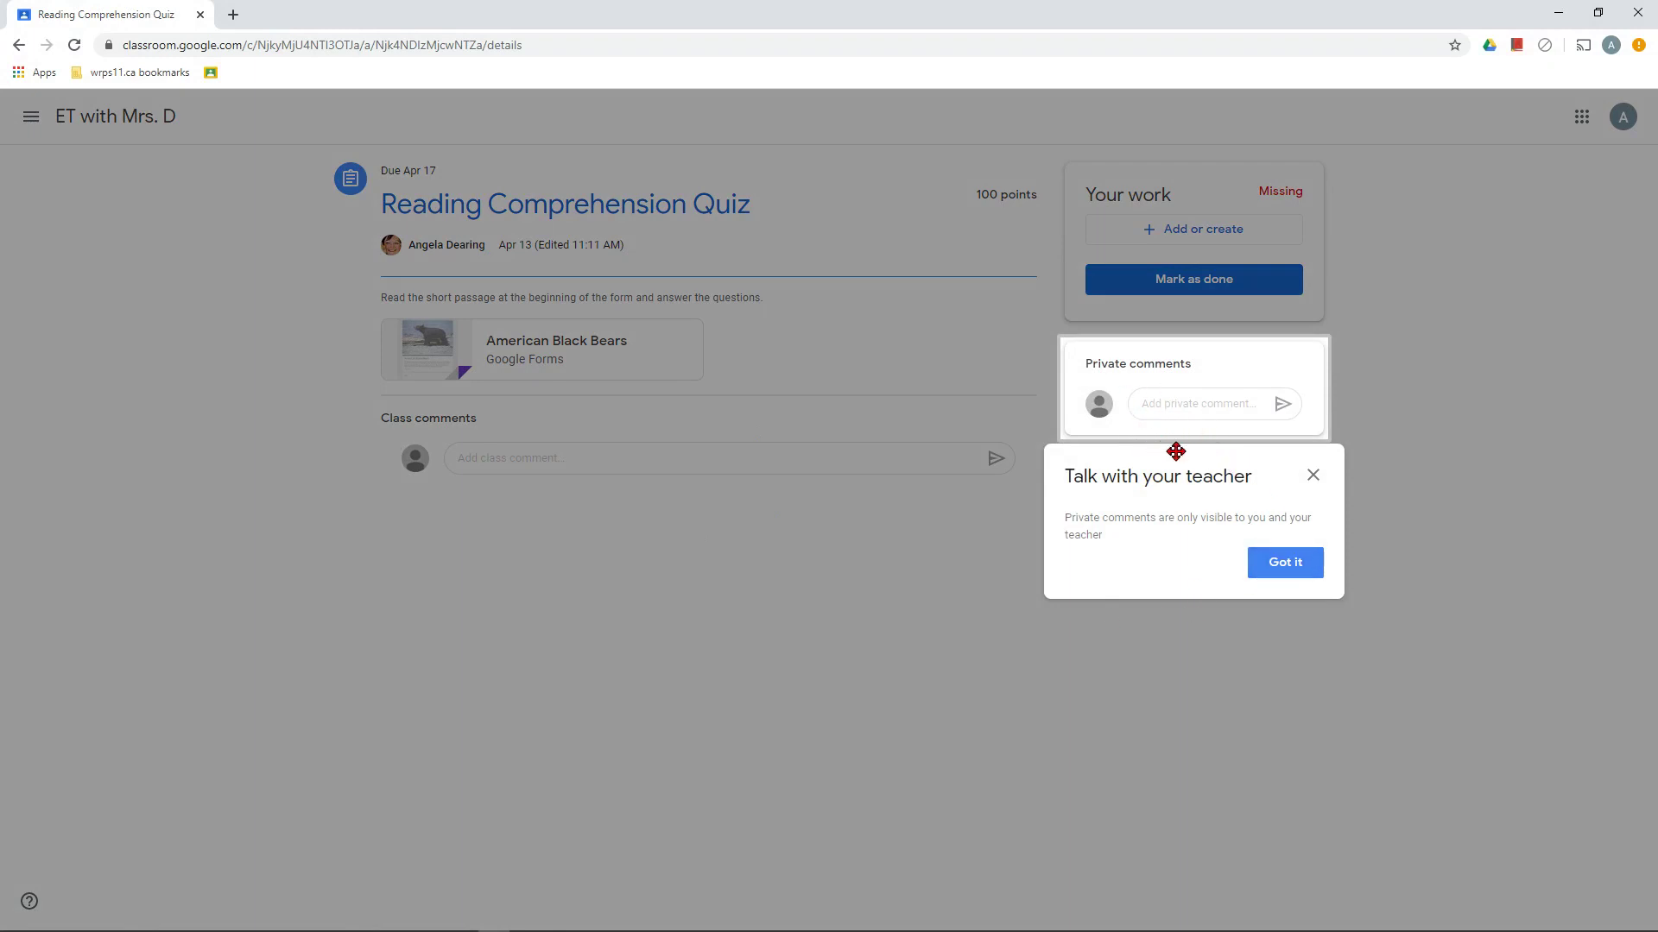
click(1293, 570)
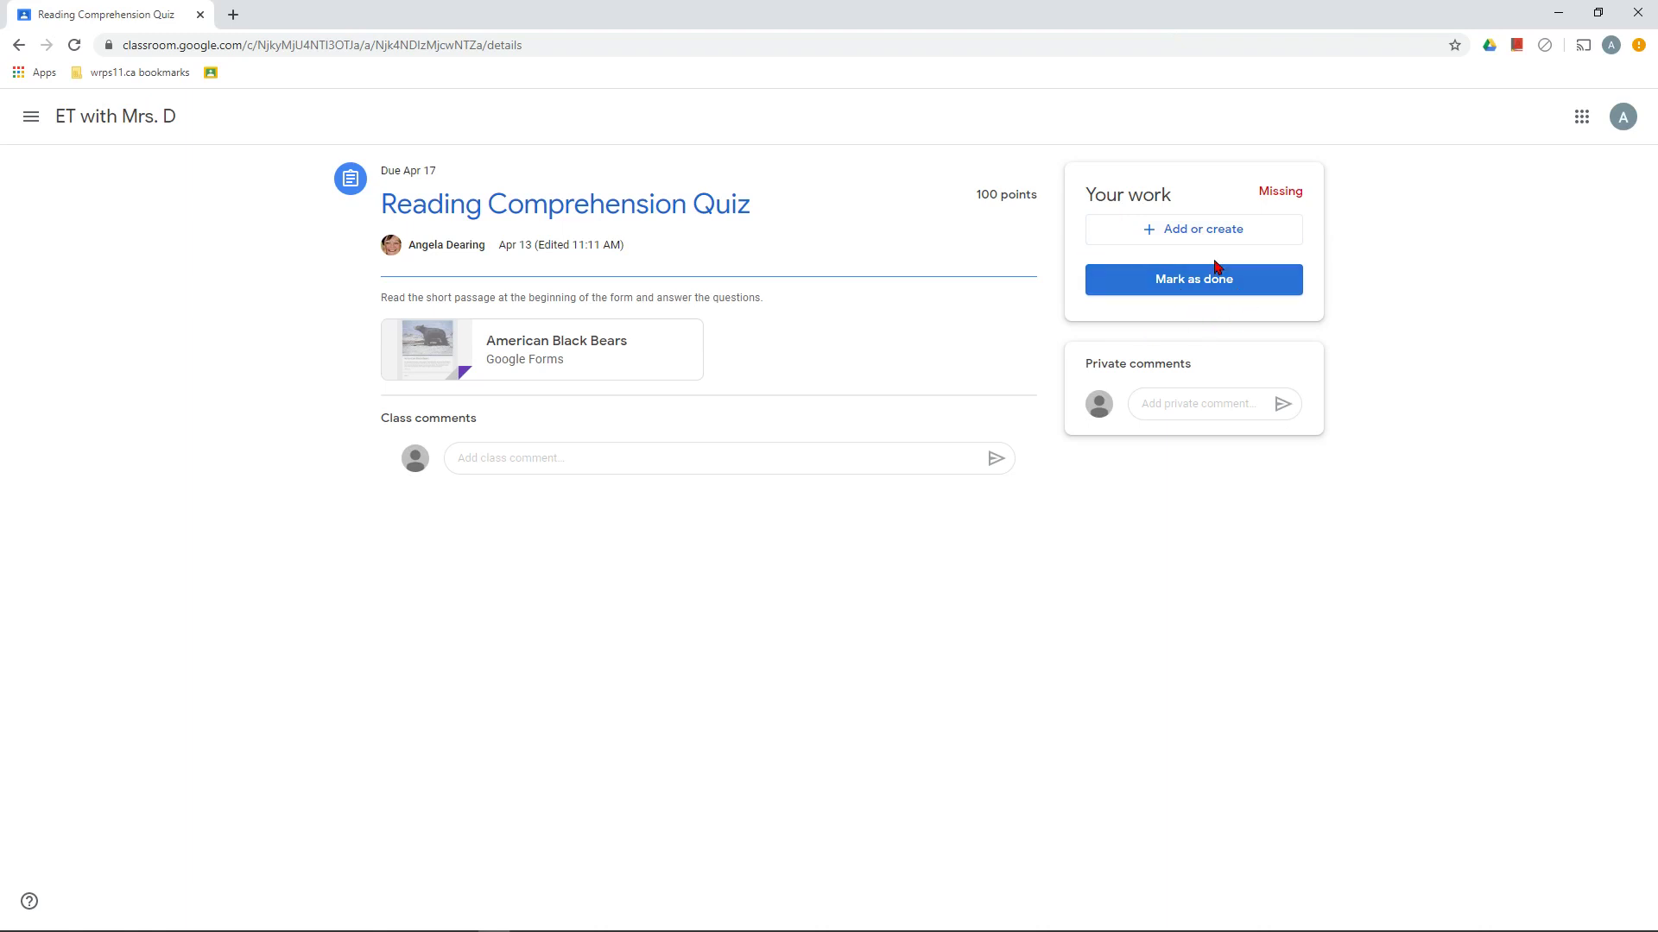
click(535, 345)
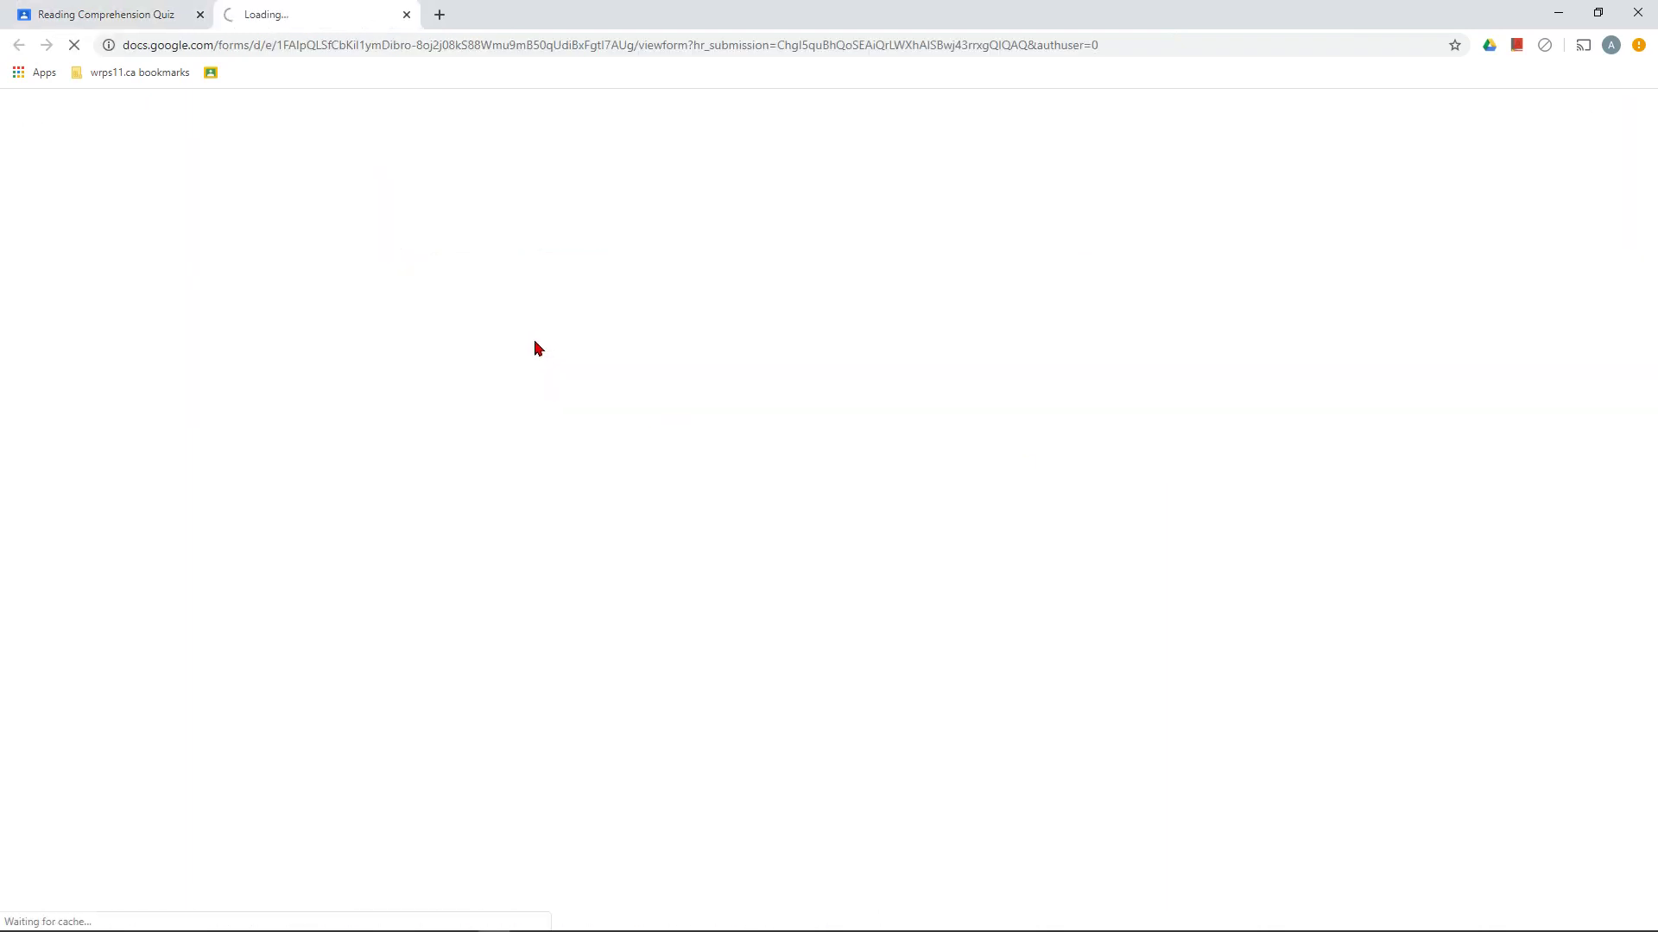
scroll(841, 401, down, 18)
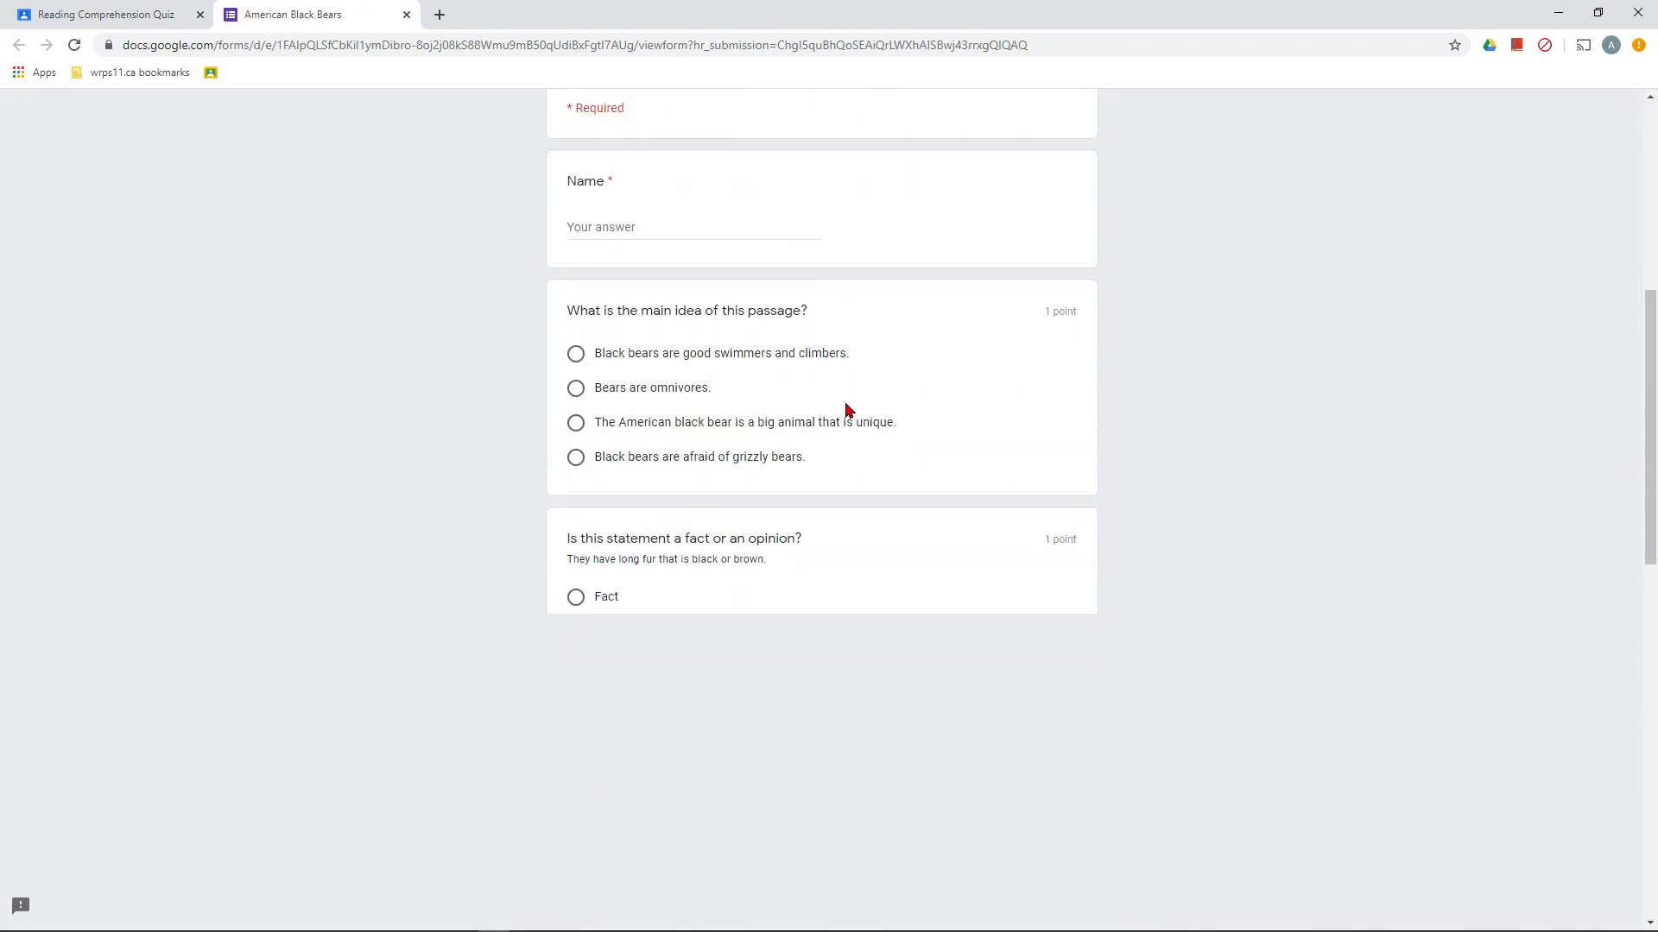
scroll(829, 393, down, 1)
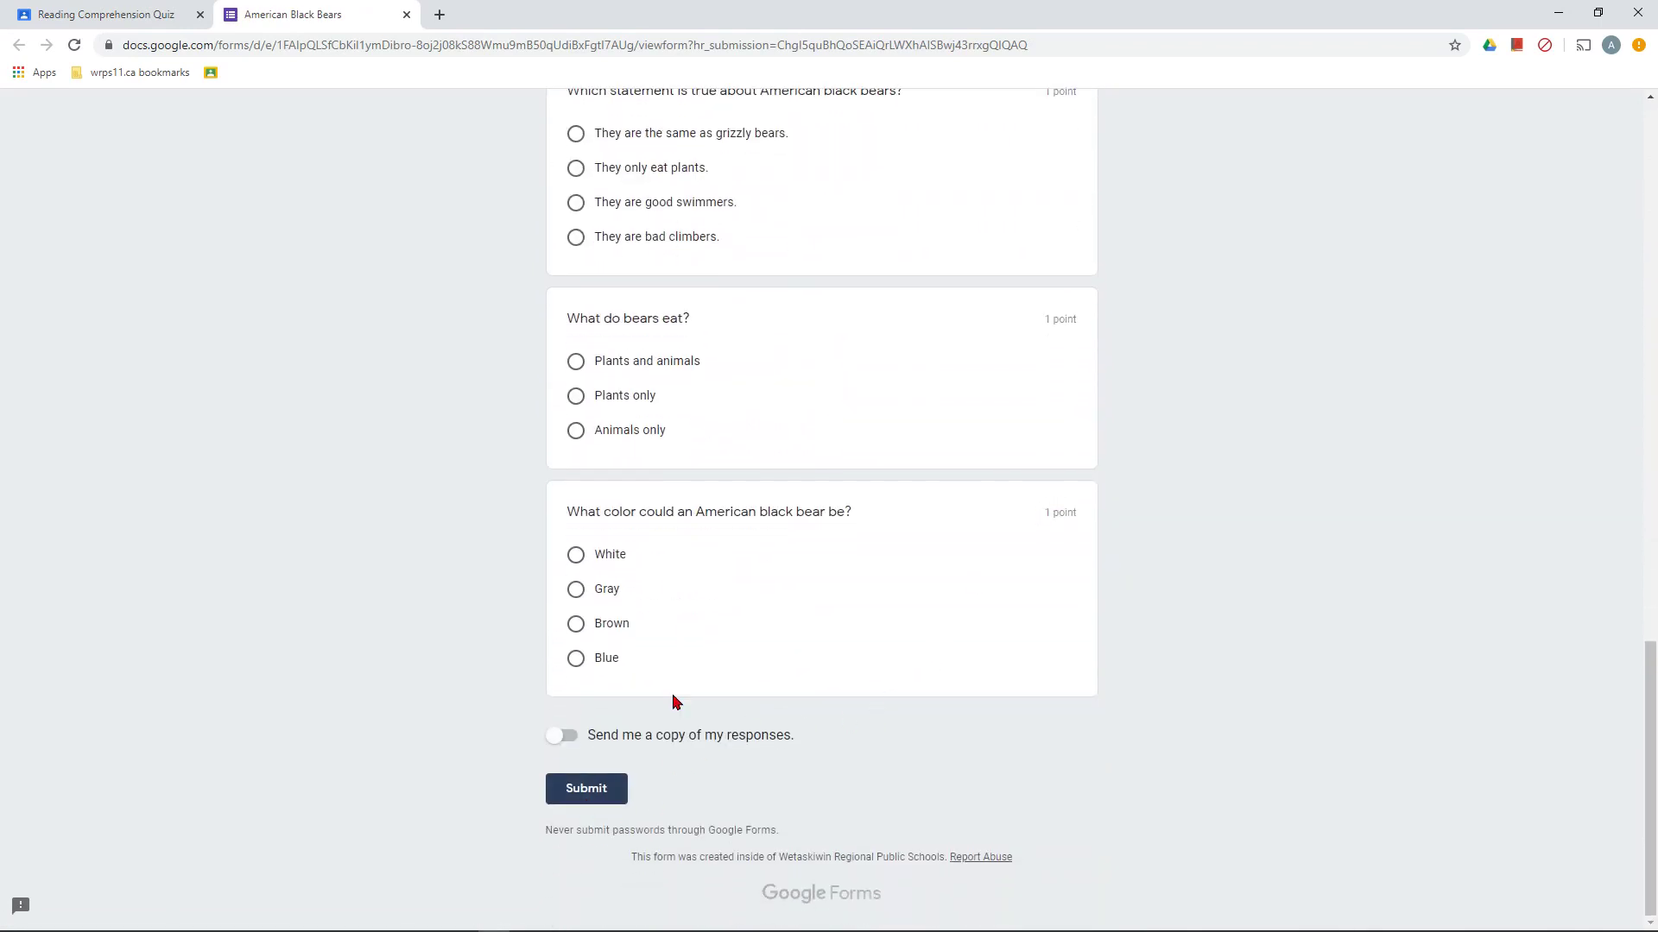
Return to the Reading Comprehension Quiz assignment and mark it as done without attaching any work
click(148, 29)
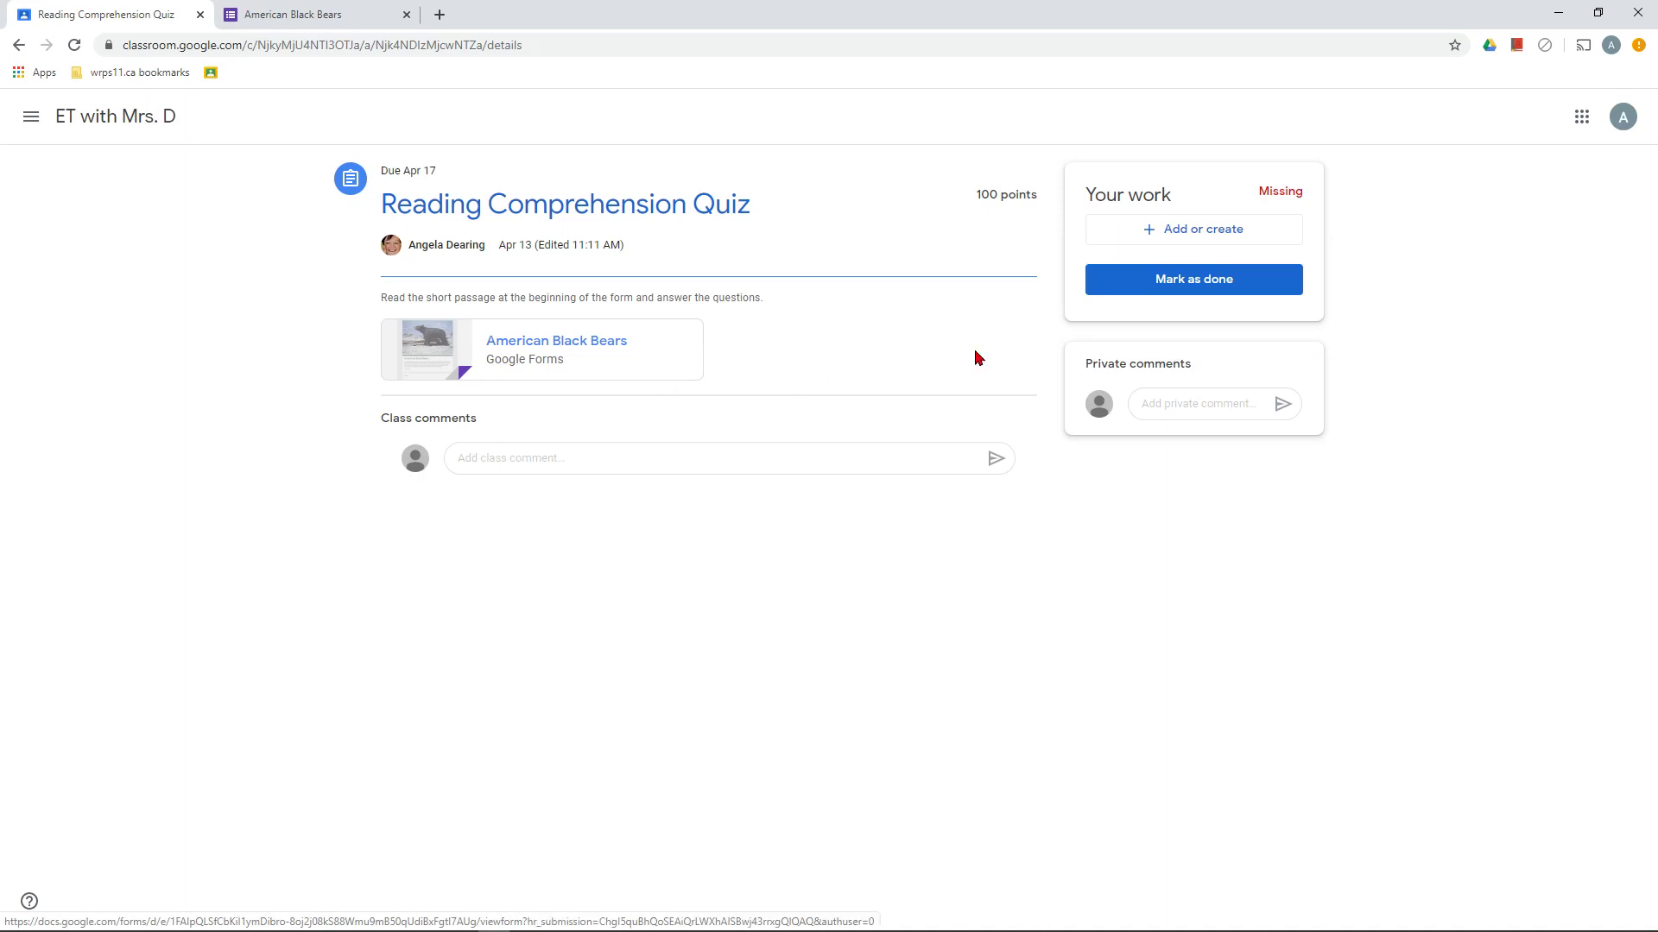
click(1148, 292)
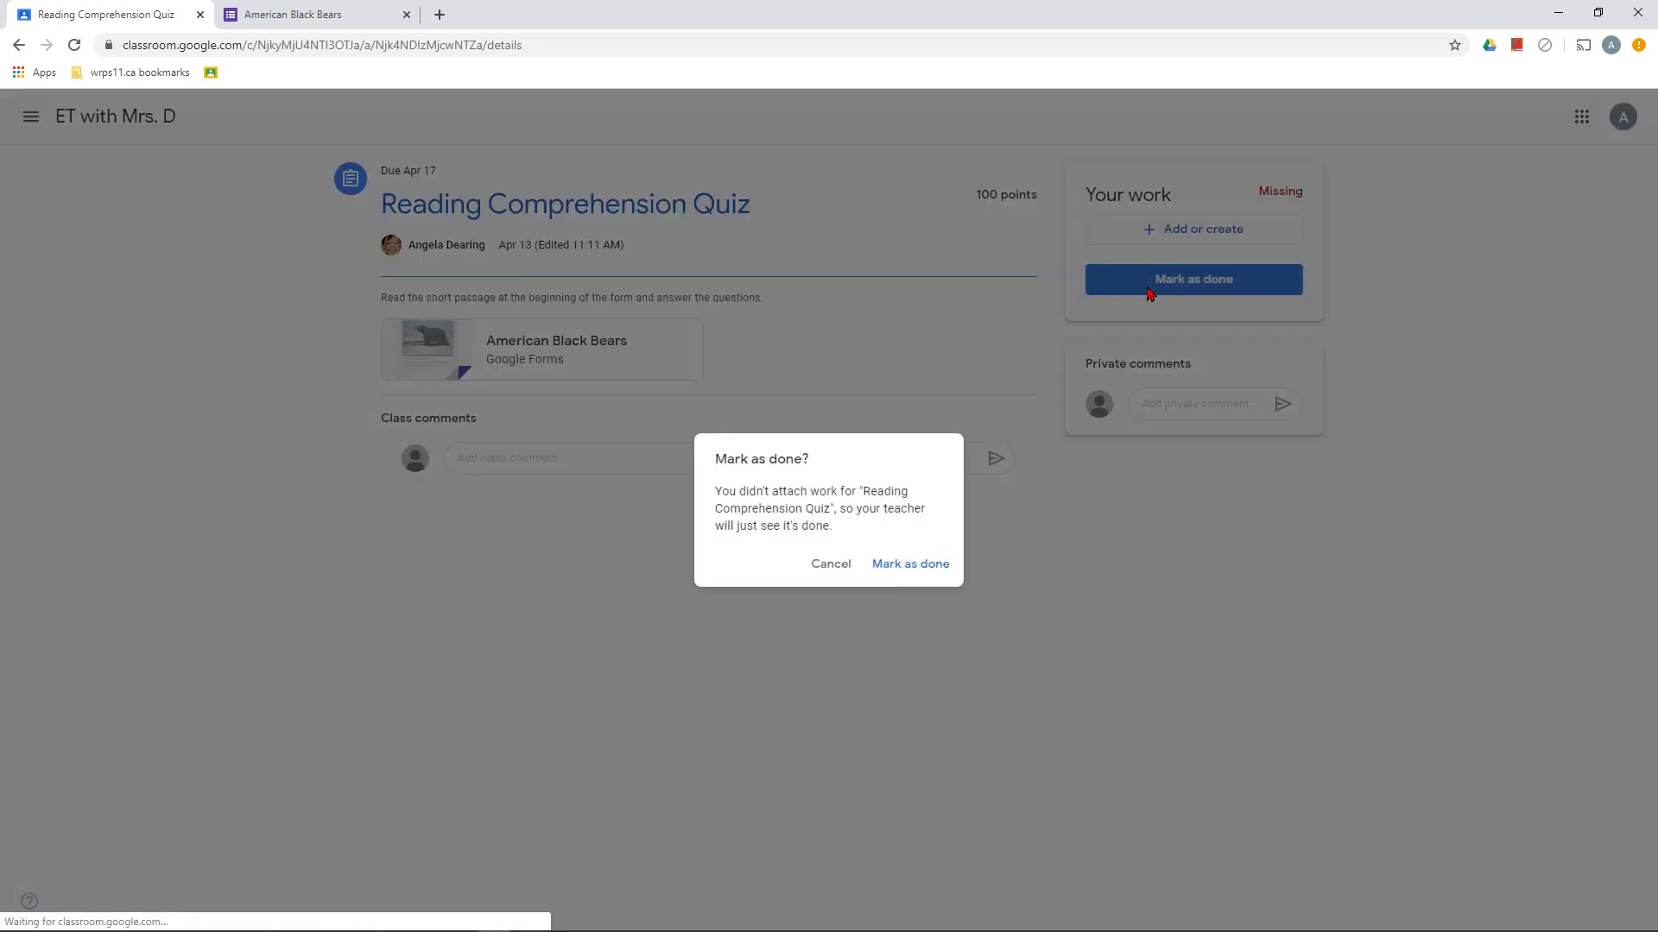
click(916, 566)
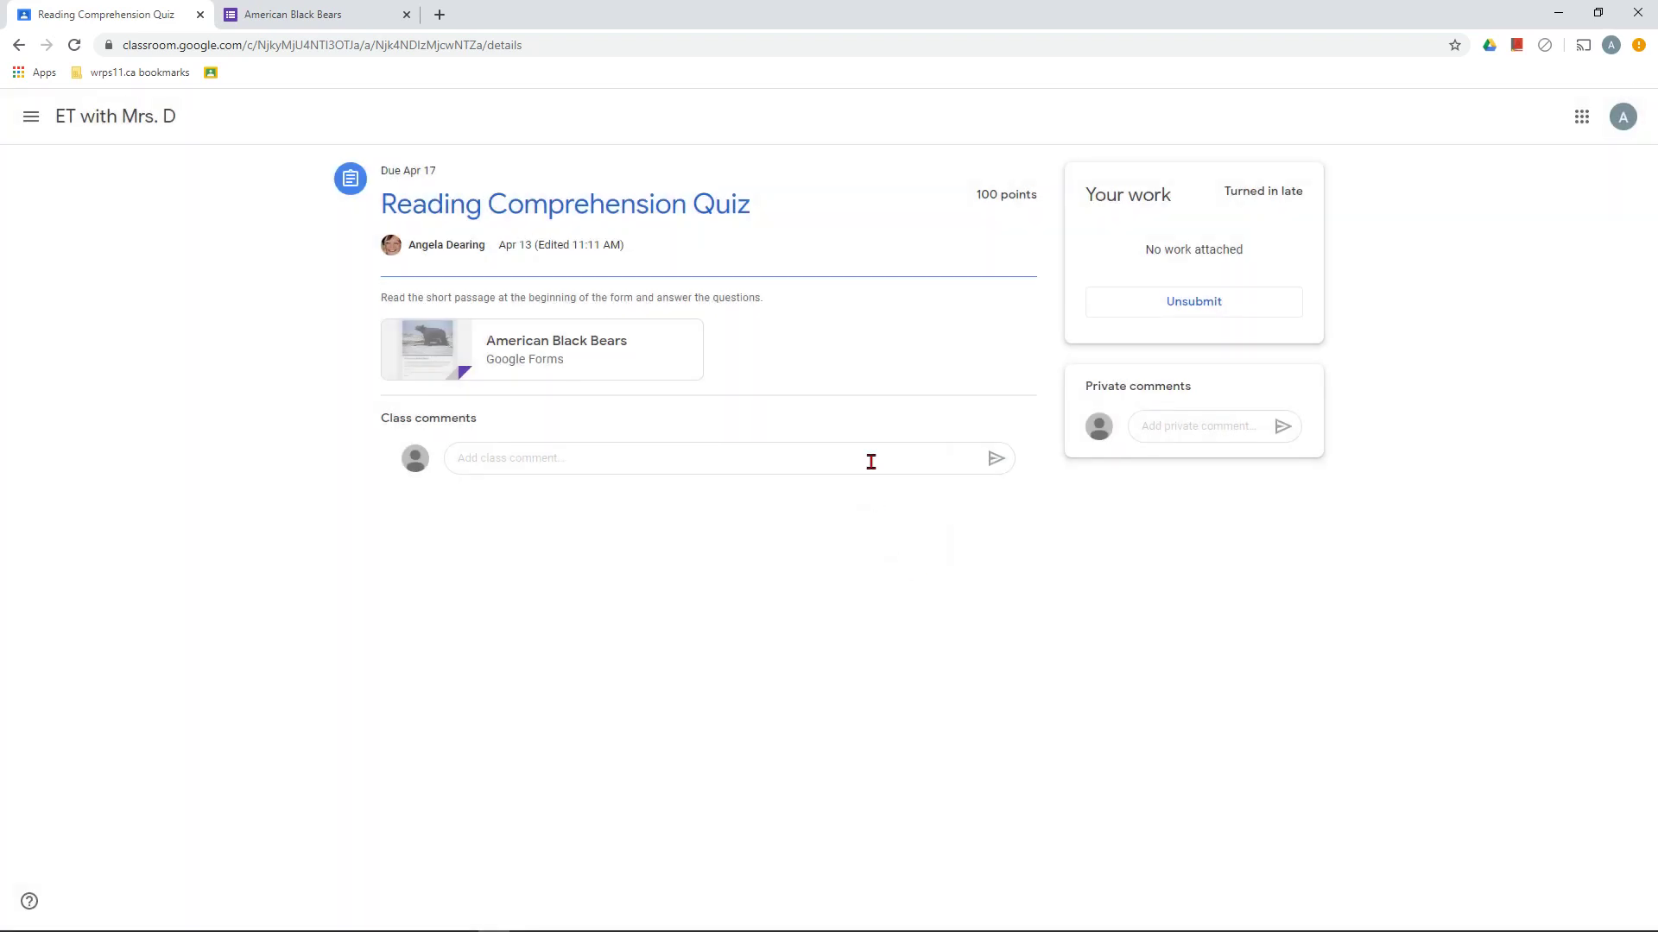
Go back to the class's full classwork list, dismiss the progress tip and look through all topics
click(93, 128)
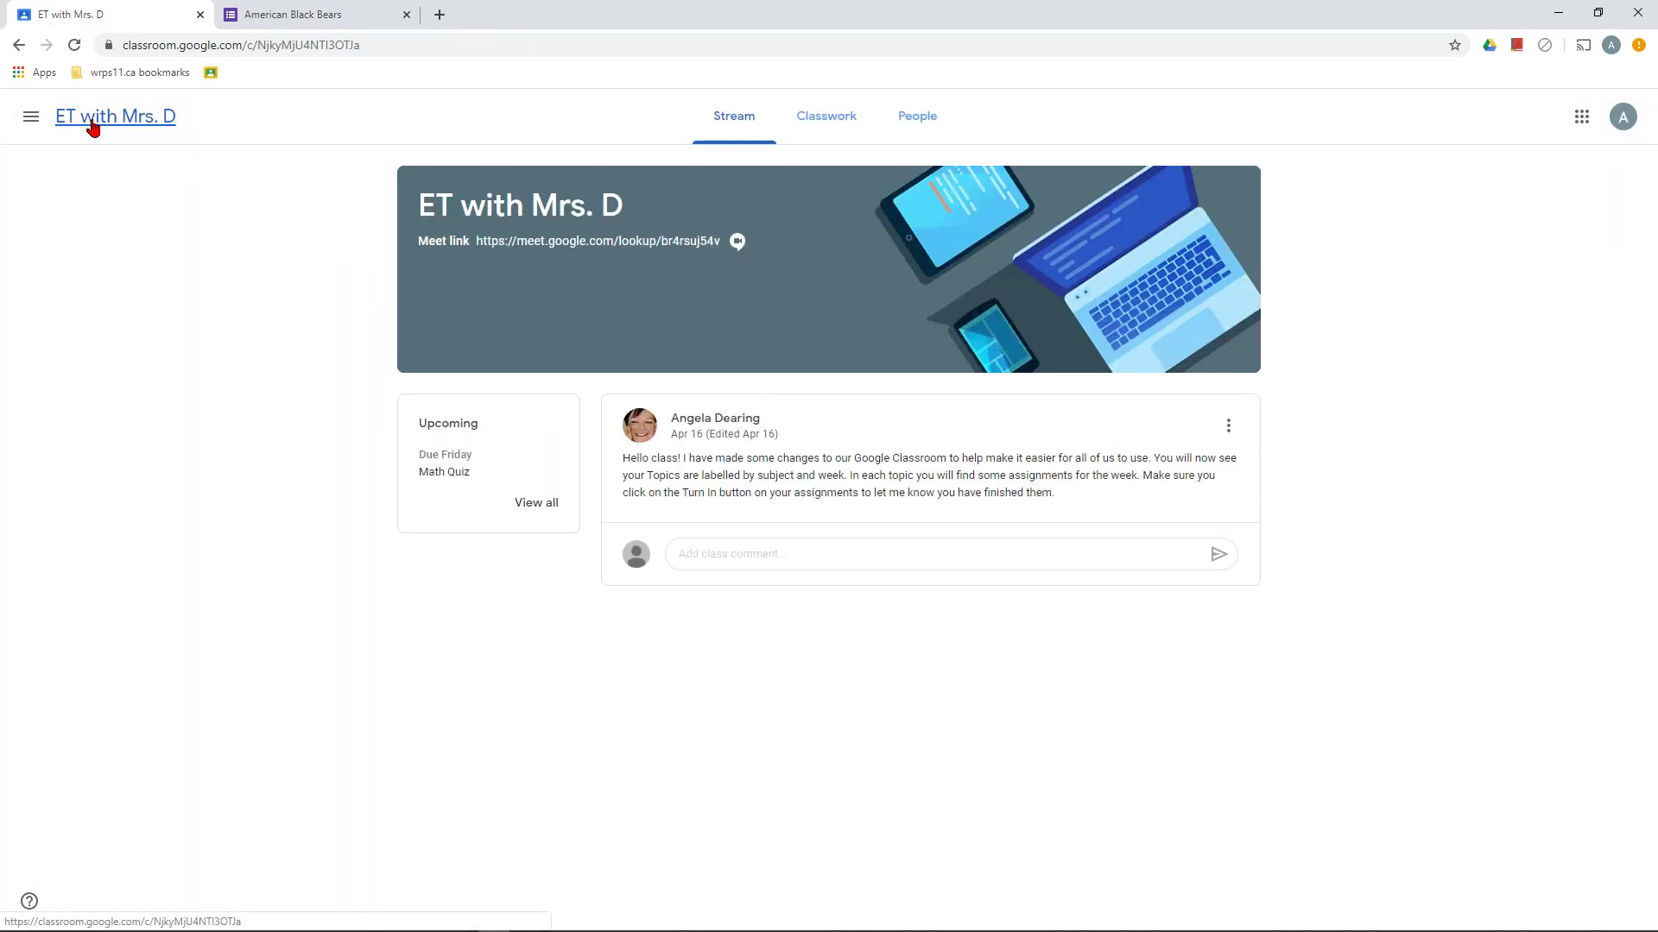
click(847, 119)
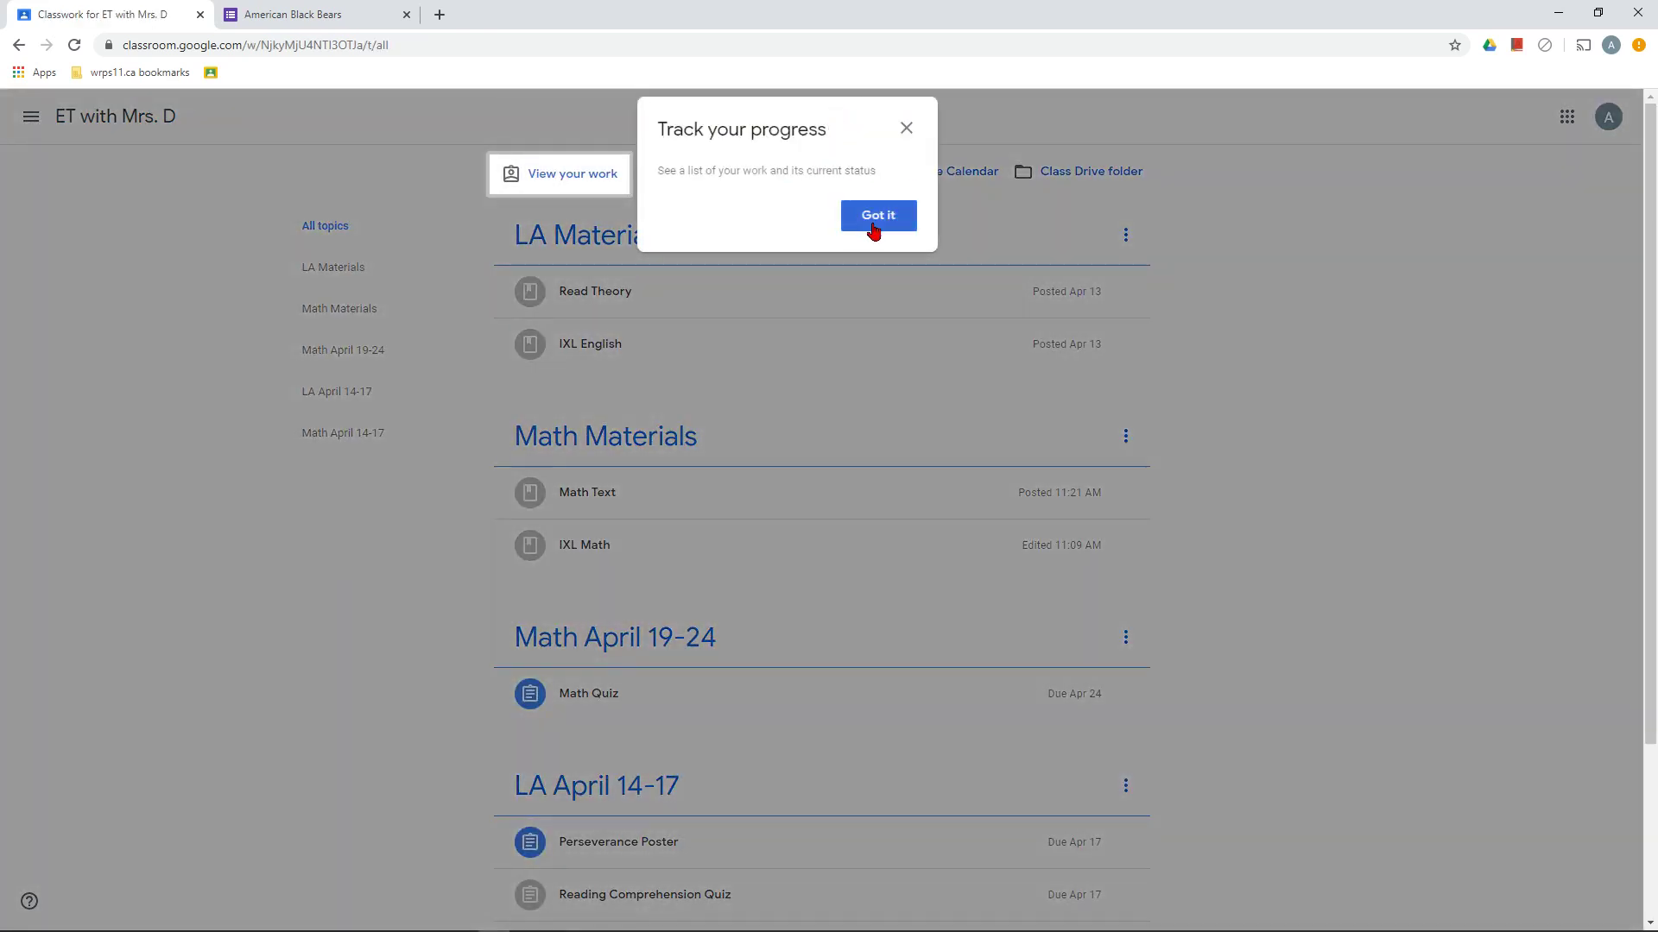
click(876, 223)
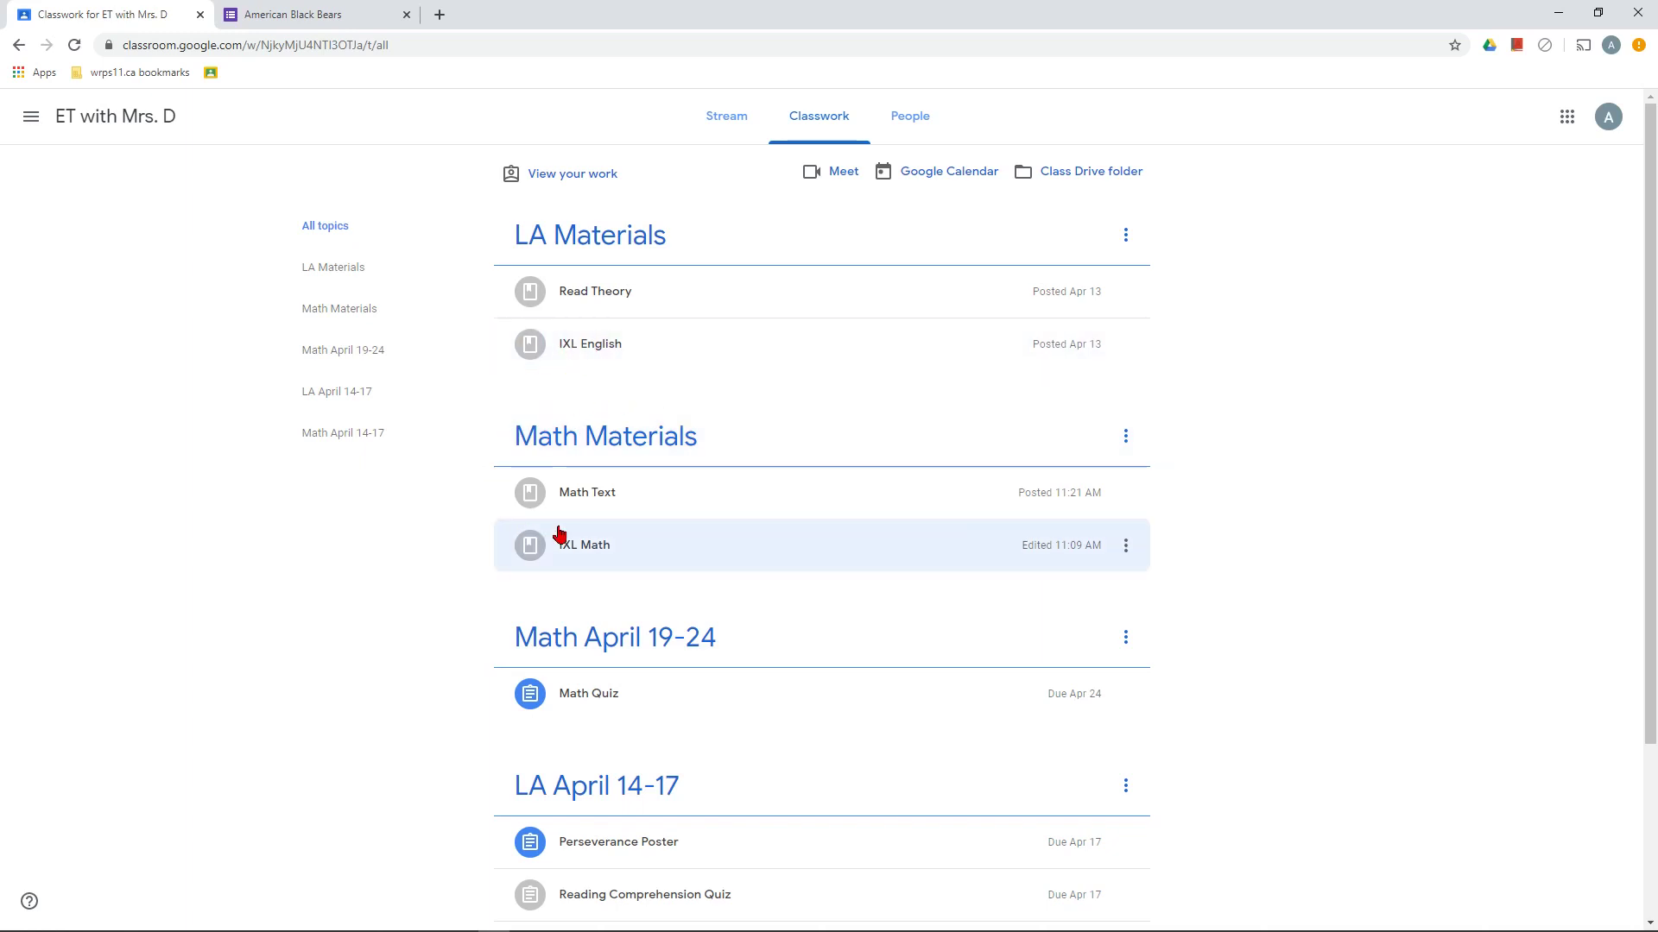
scroll(605, 507, down, 3)
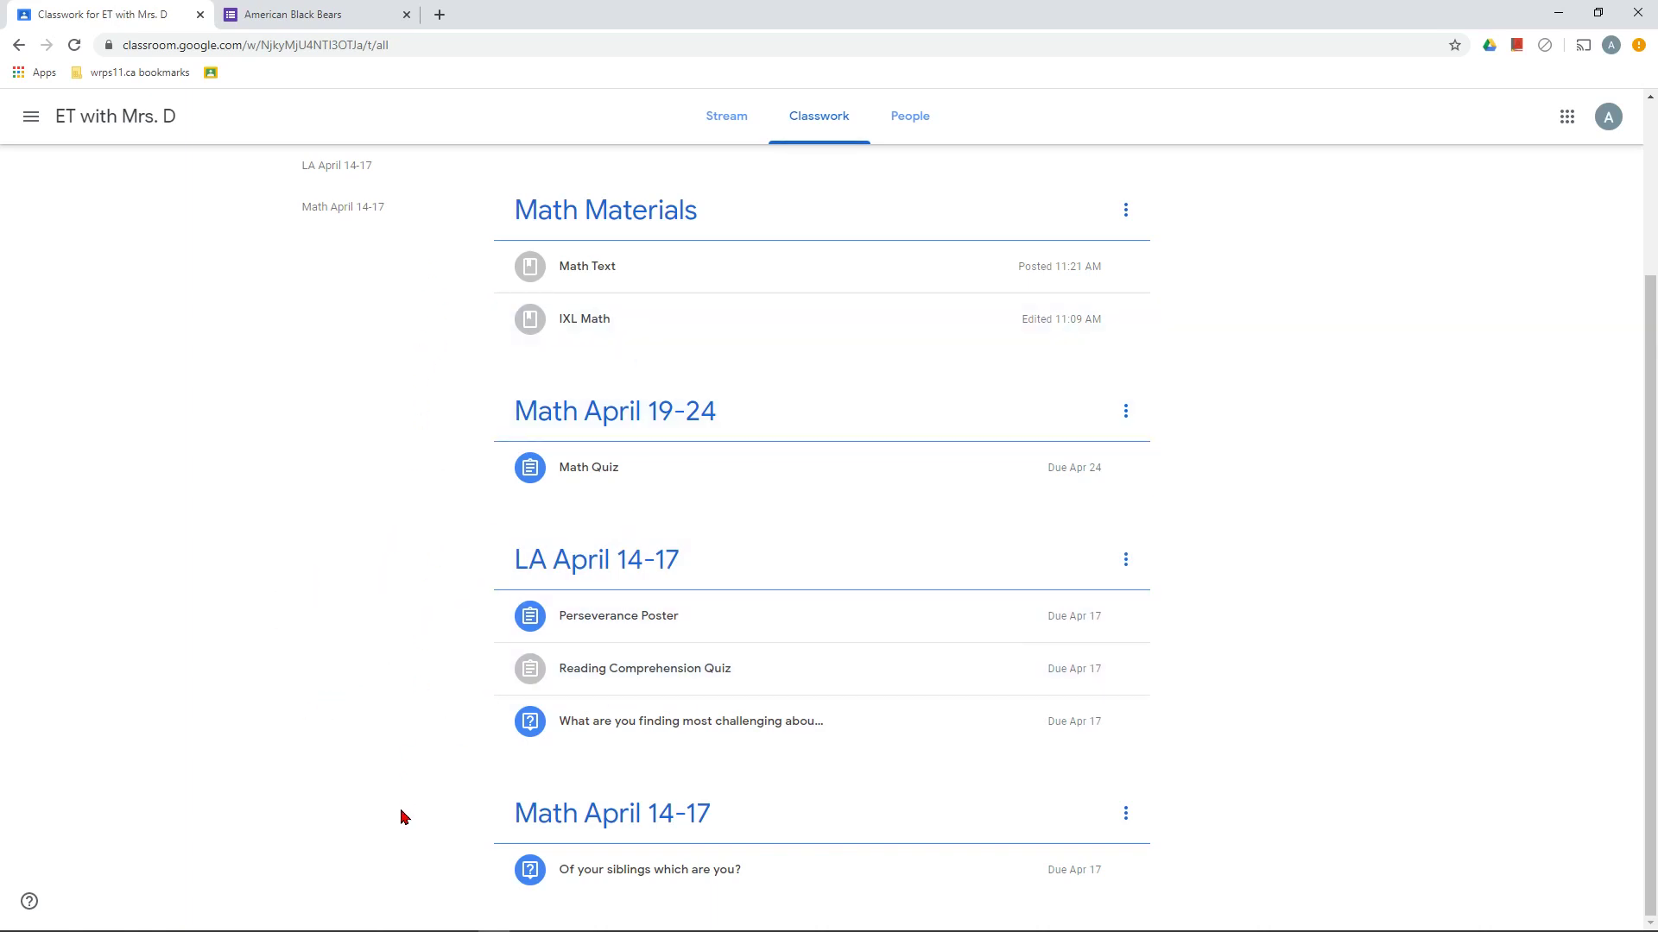
scroll(396, 588, up, 3)
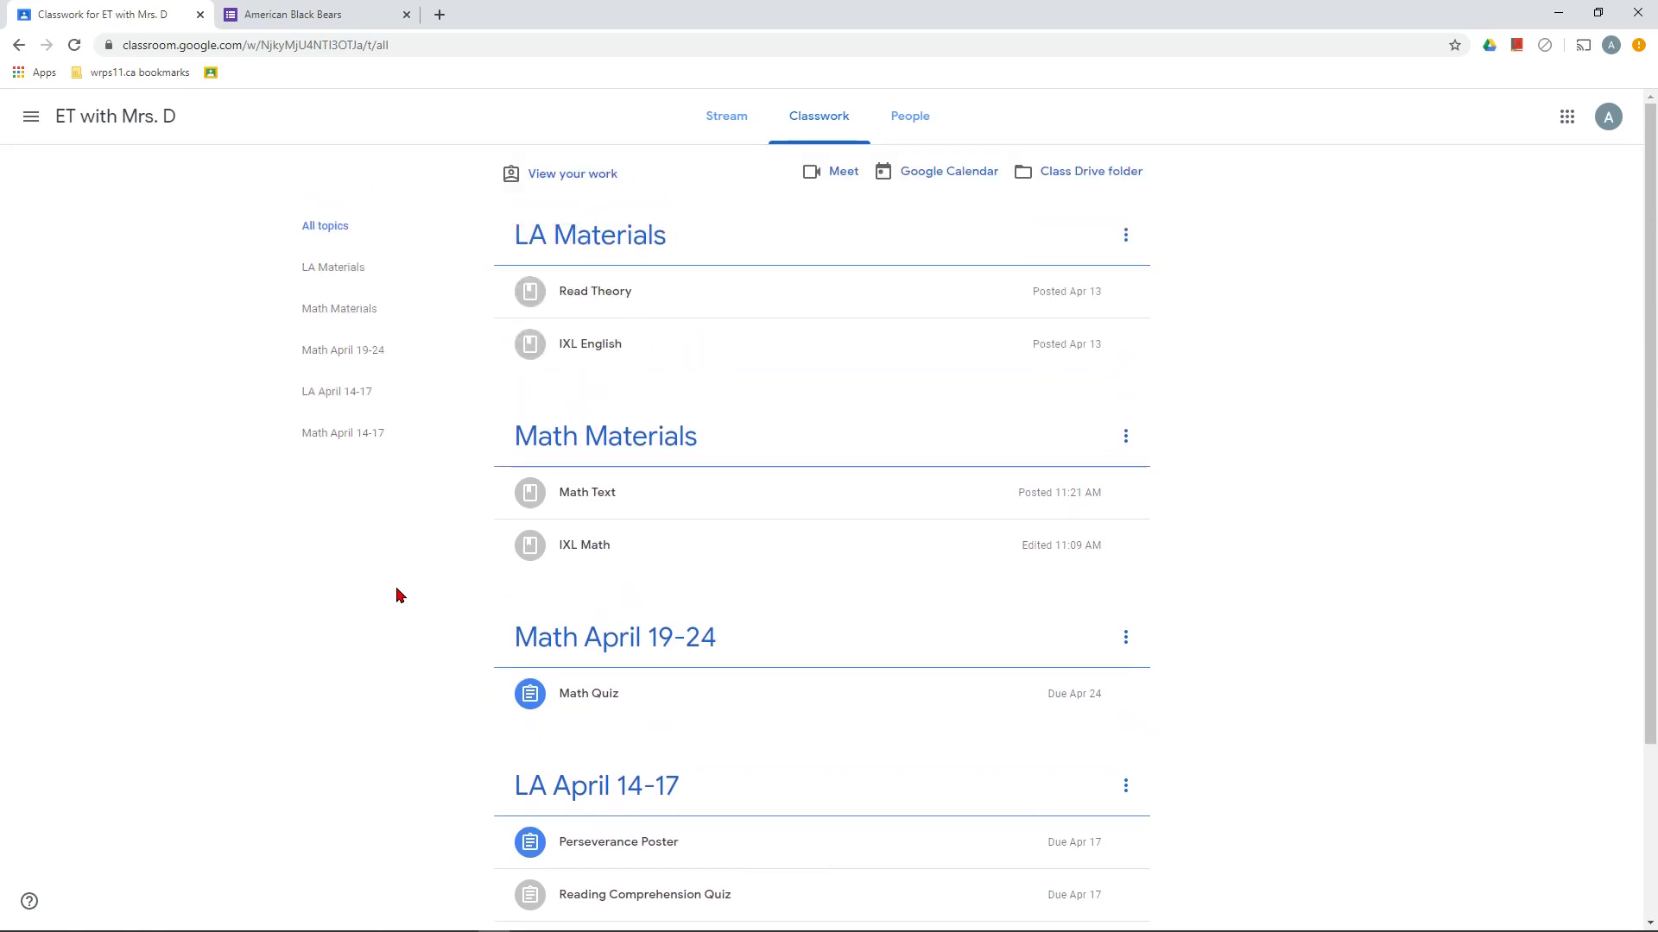
scroll(285, 568, down, 3)
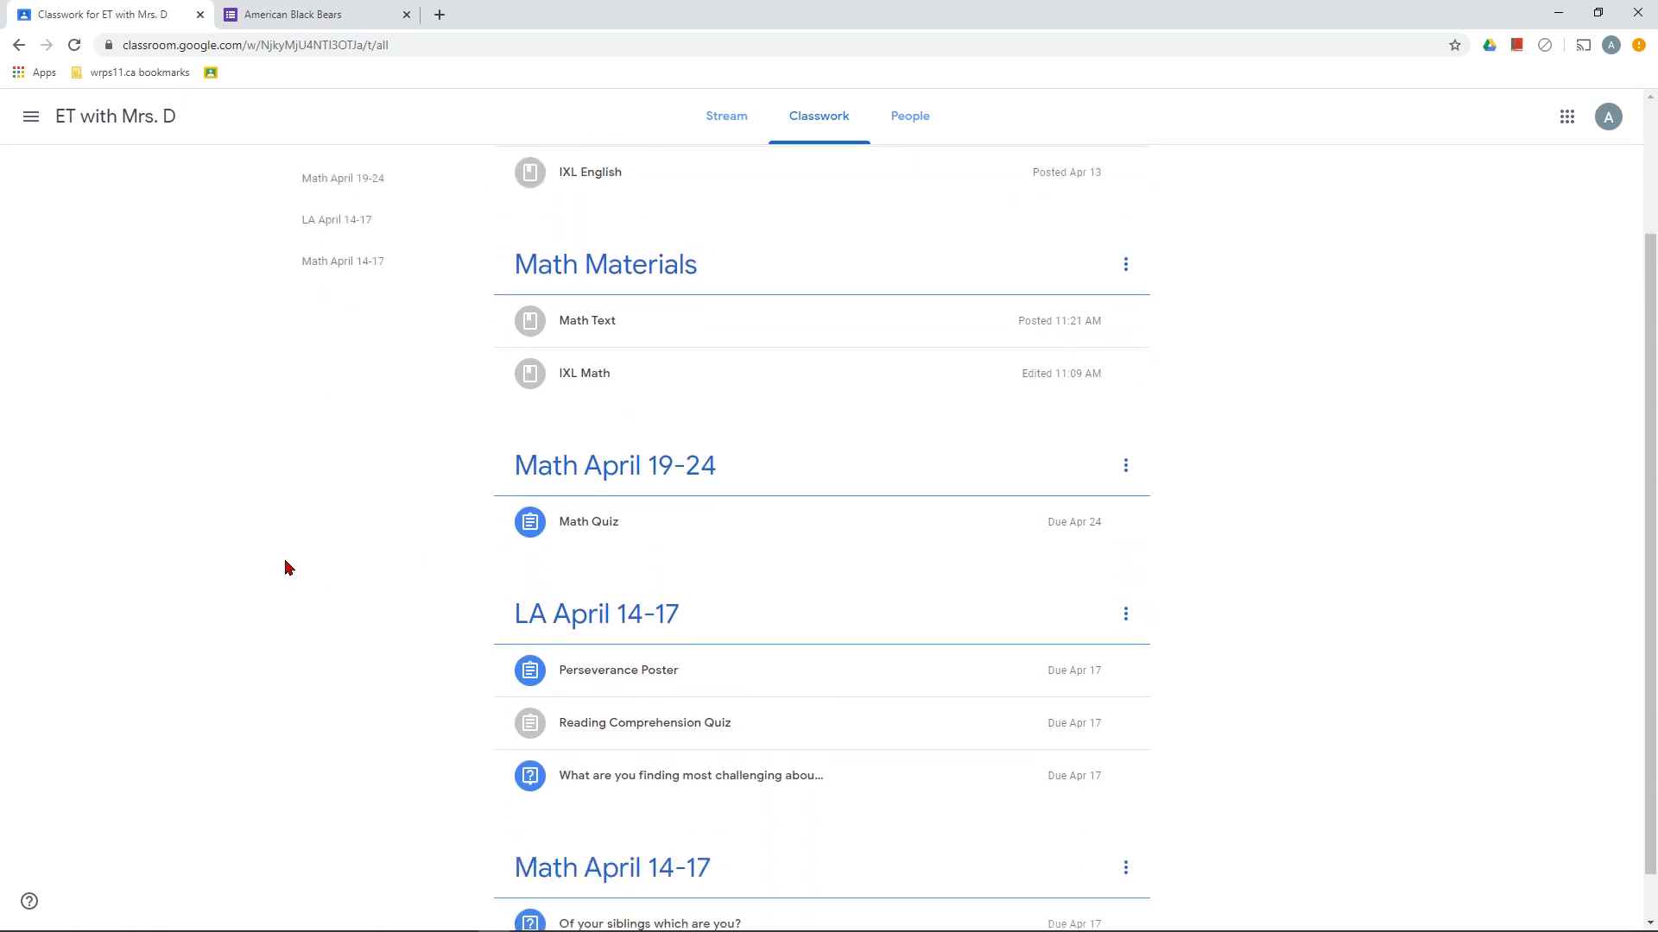
Open the Math Quiz assignment under Math April 19-24, view its attached Chapter 6&7 Unit Test slides and close them
click(587, 474)
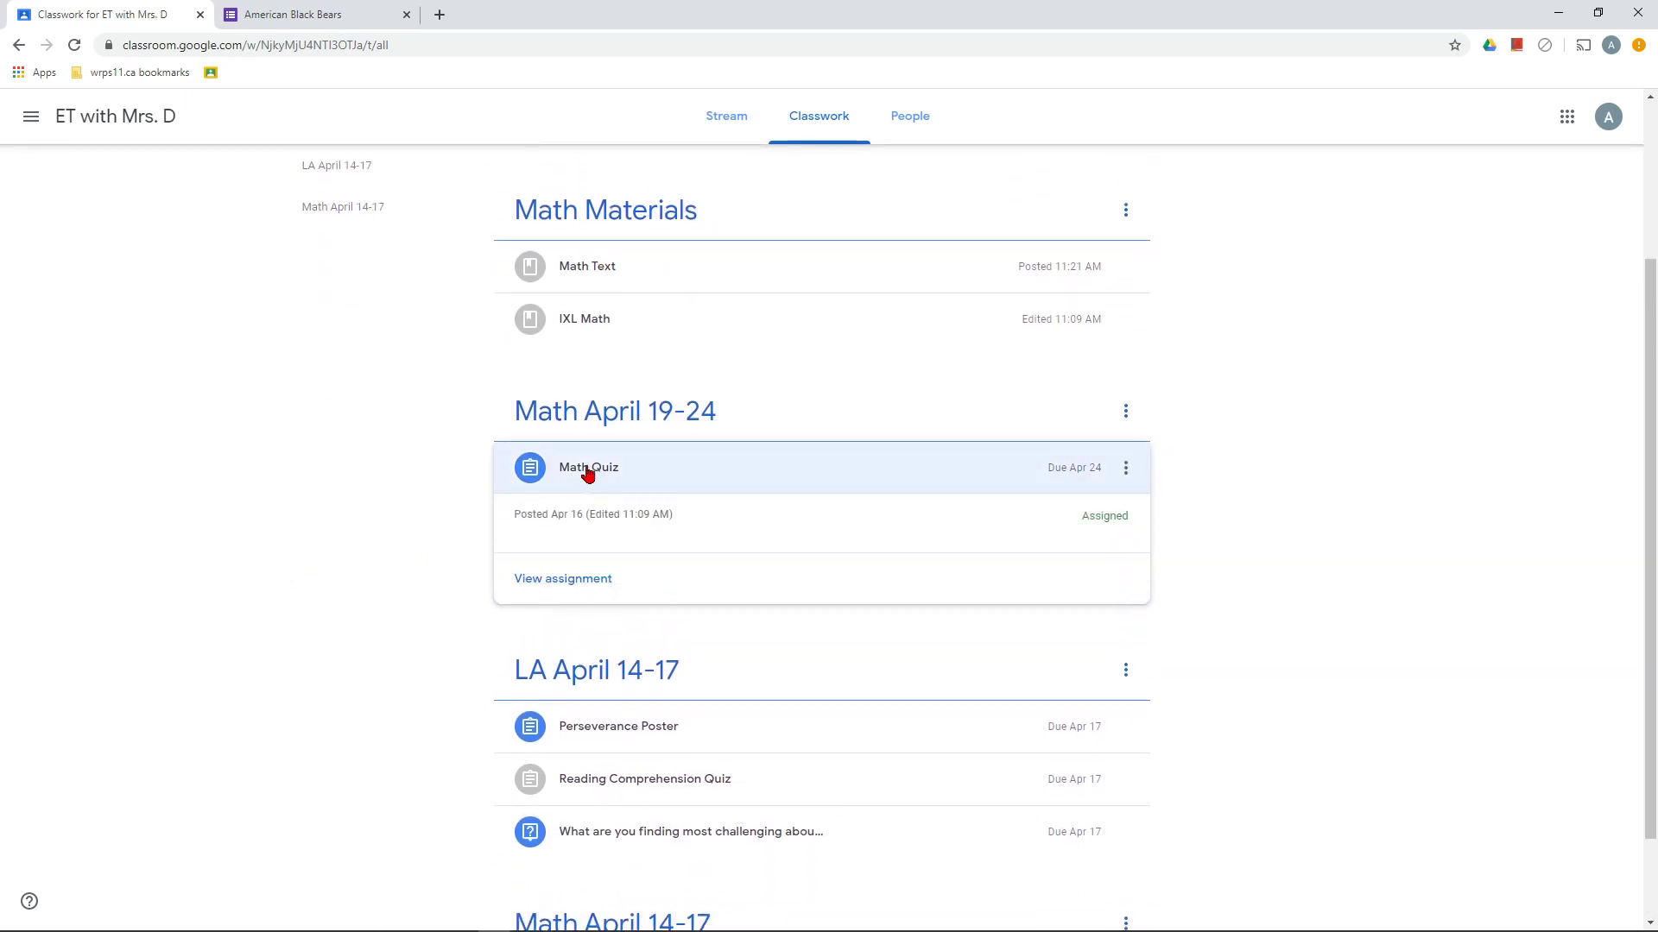
click(604, 581)
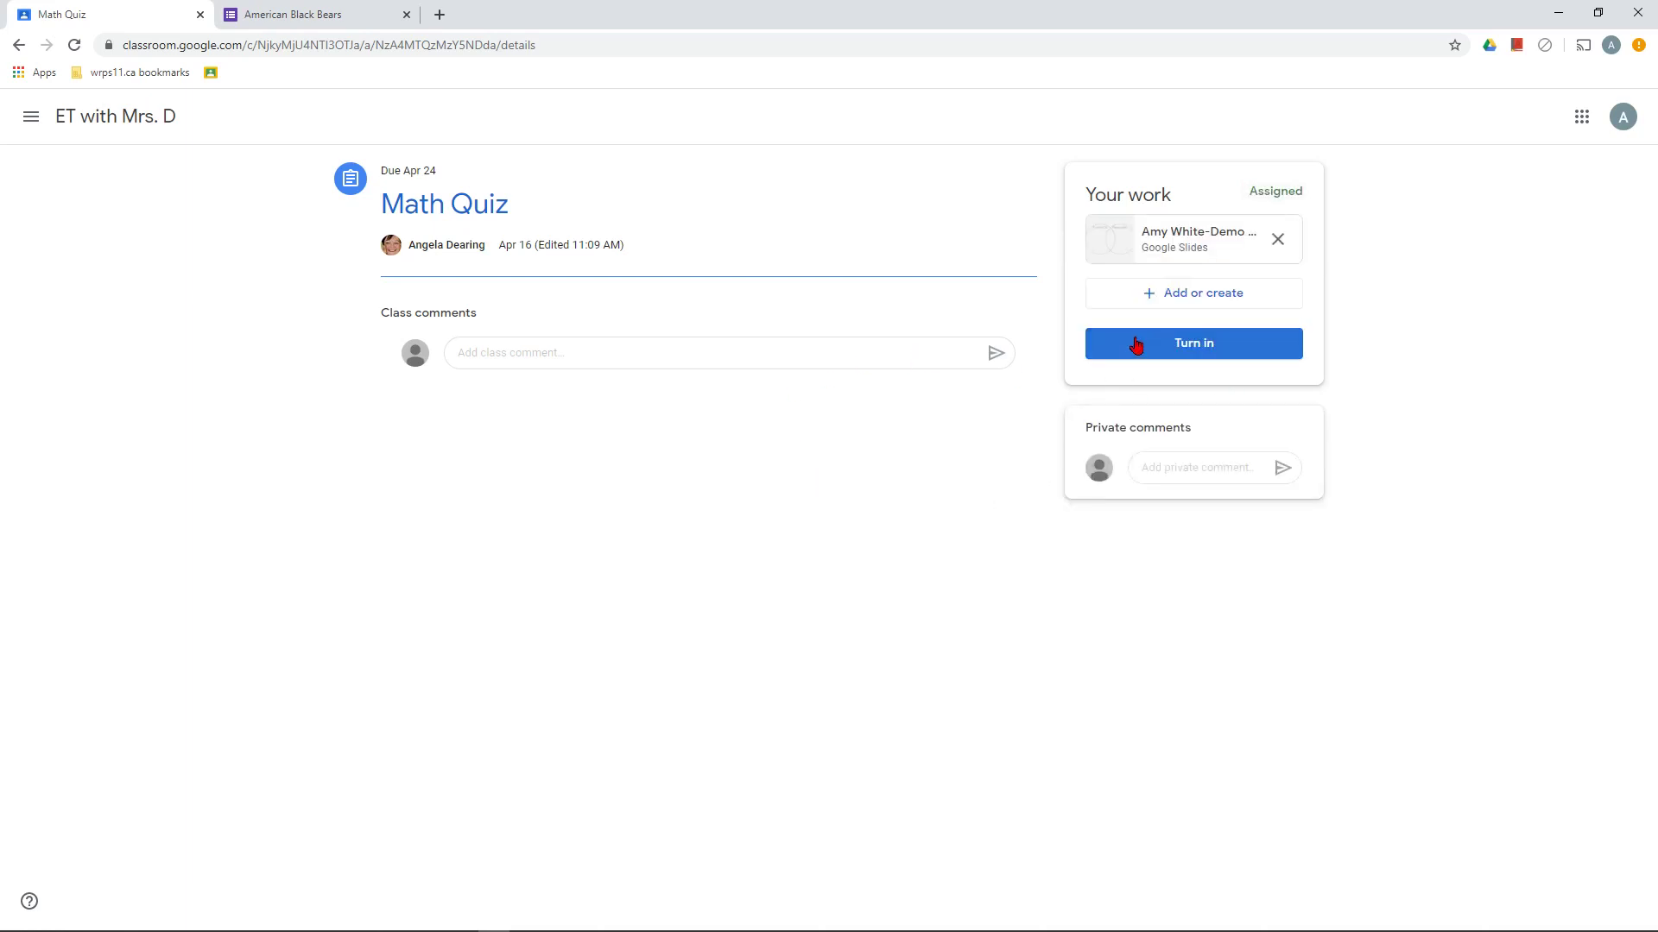
click(1181, 234)
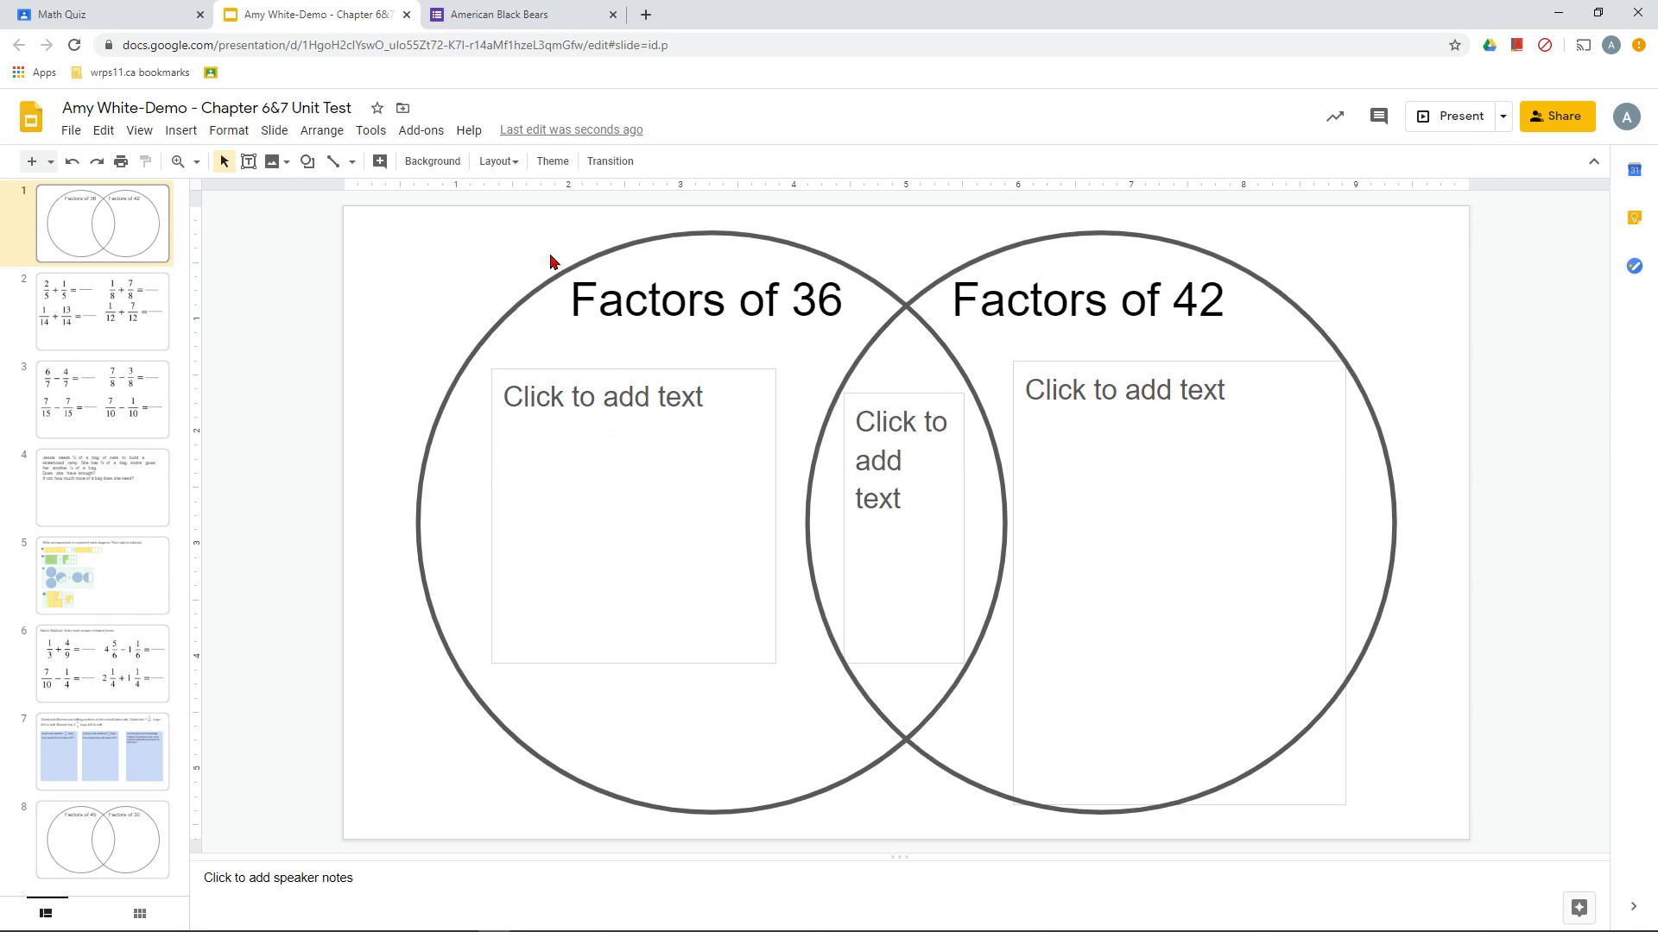
click(406, 15)
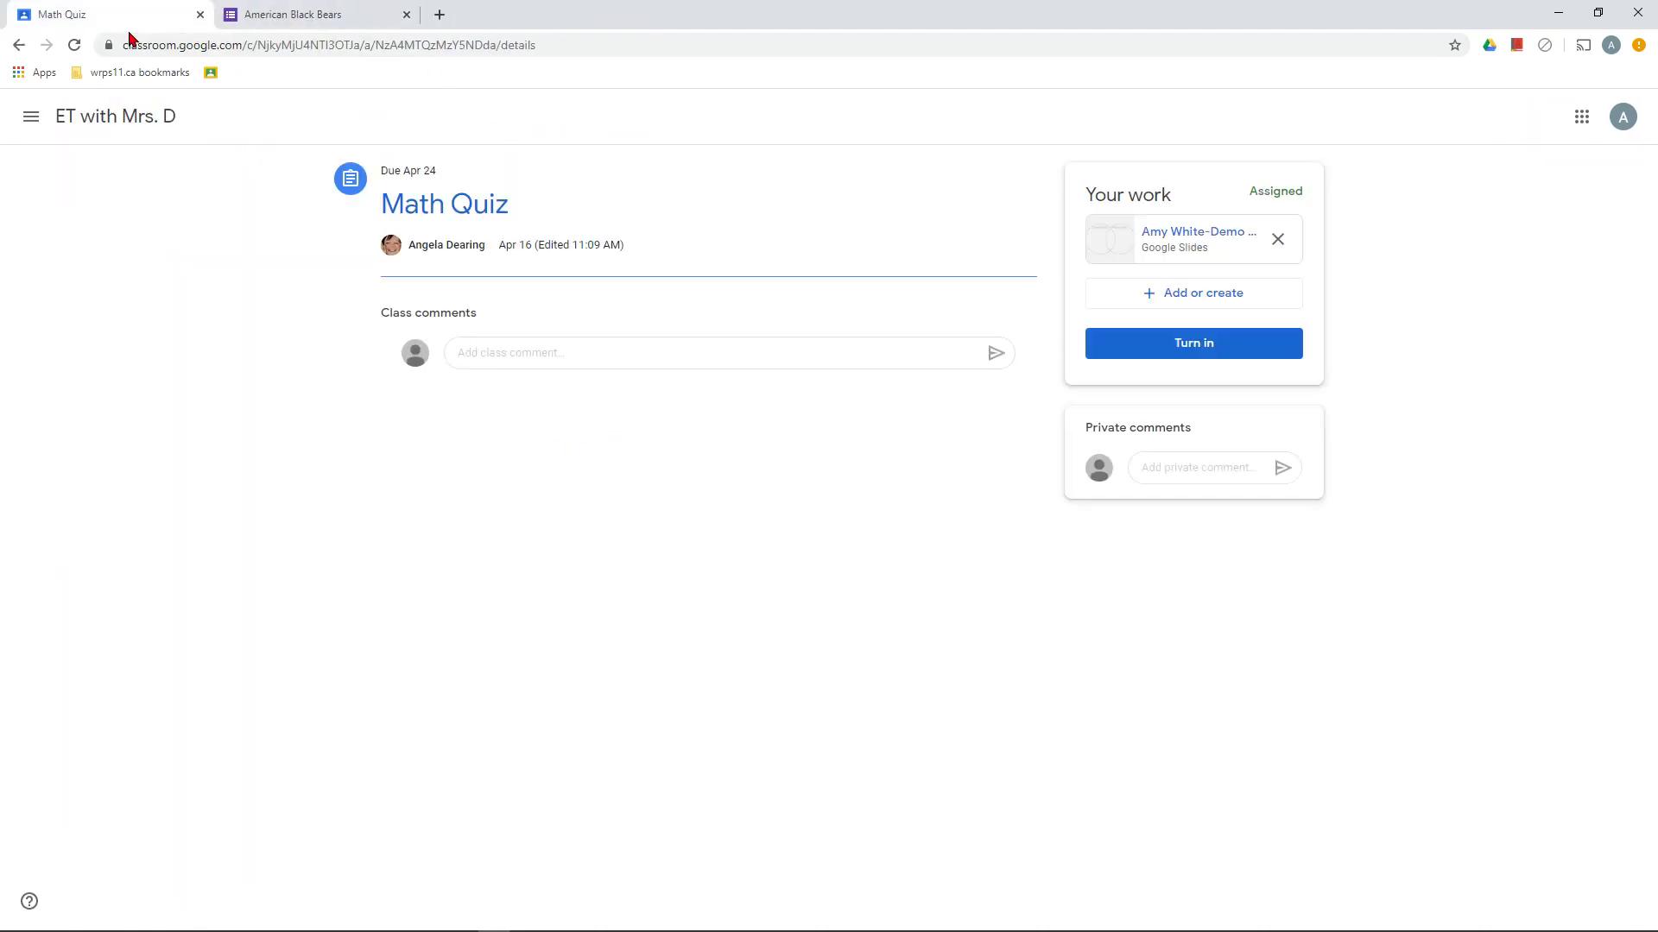
Back out of turning in the Math Quiz and attach a newly created Google Docs document to it
click(1205, 350)
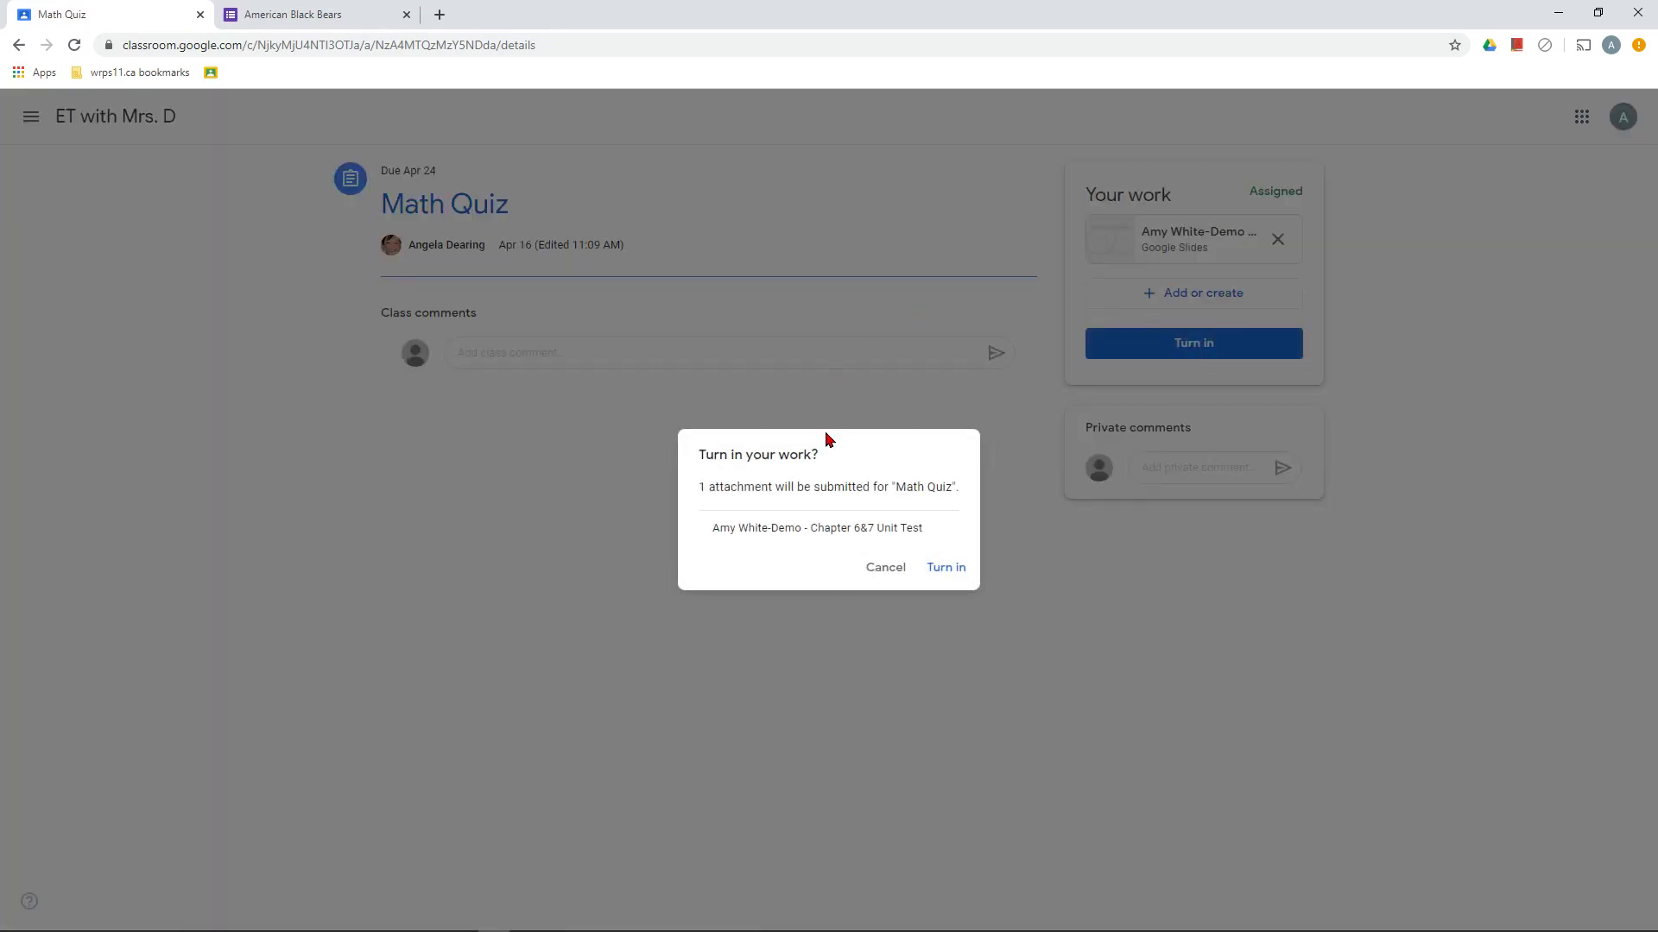
click(886, 570)
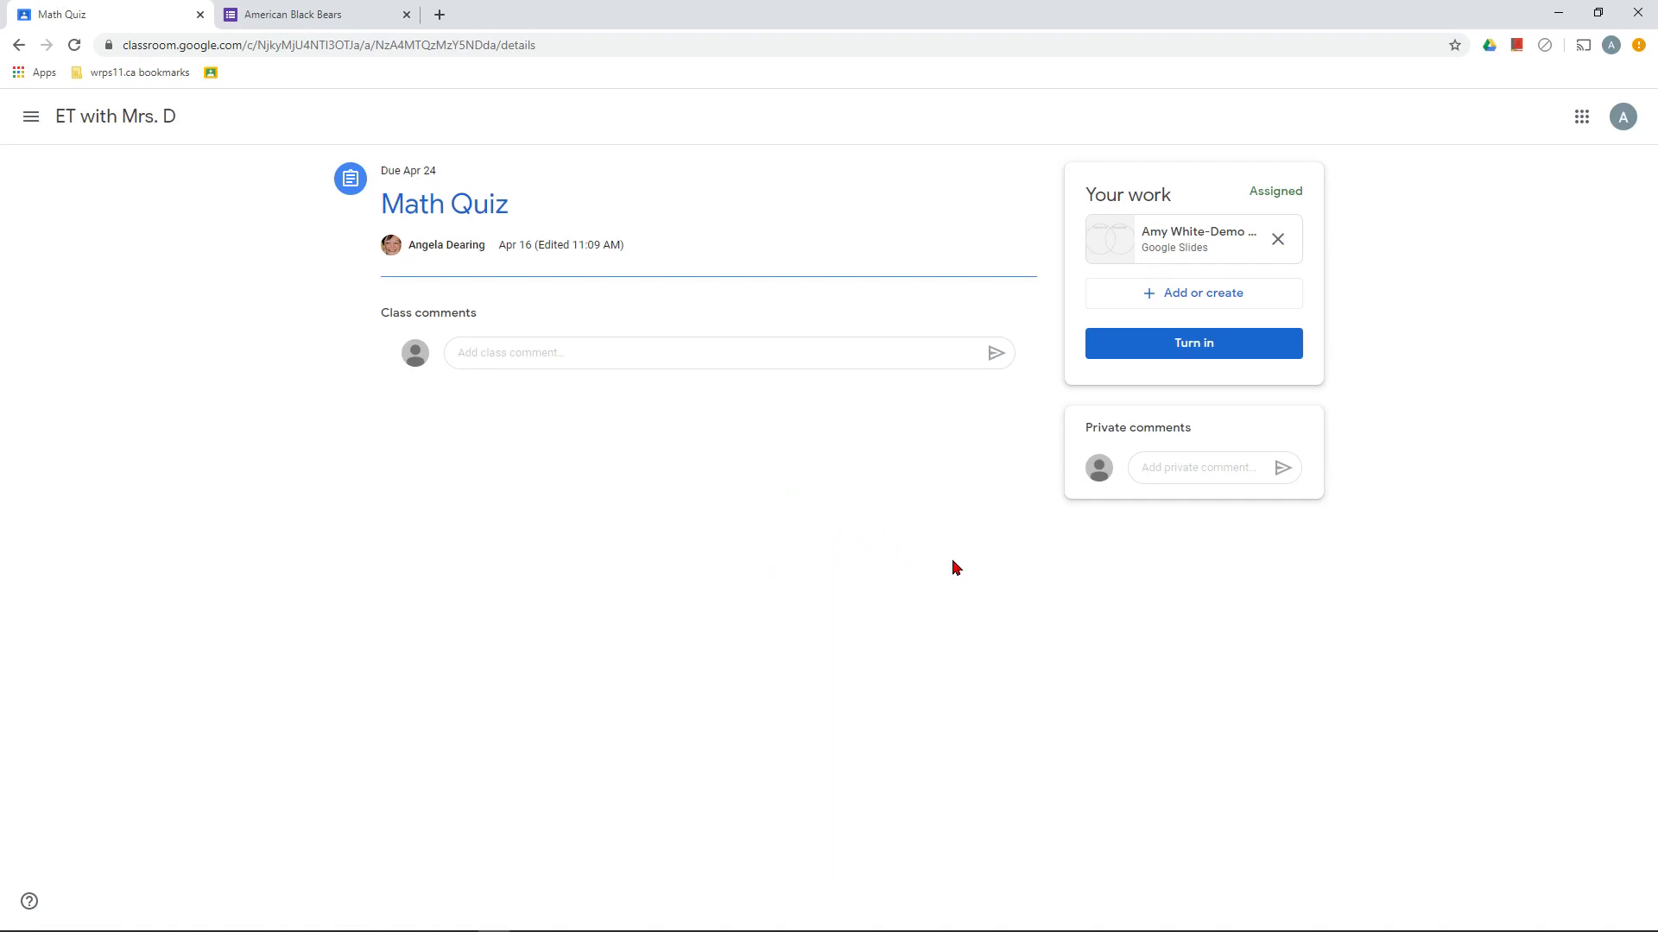
click(1196, 294)
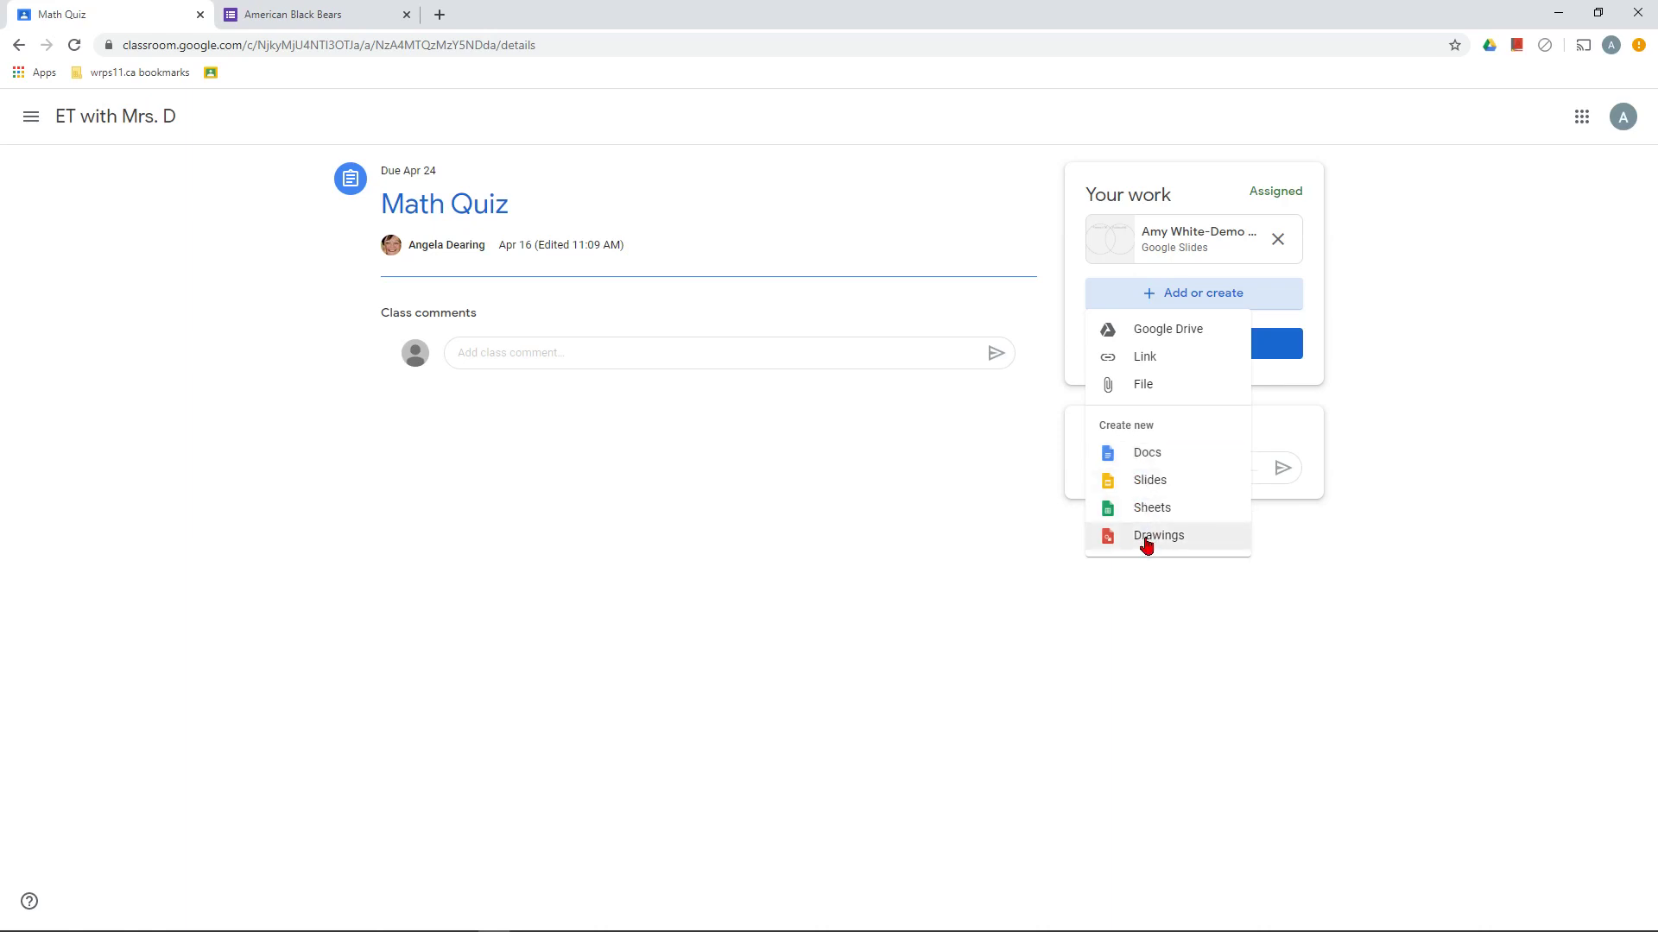
click(1138, 455)
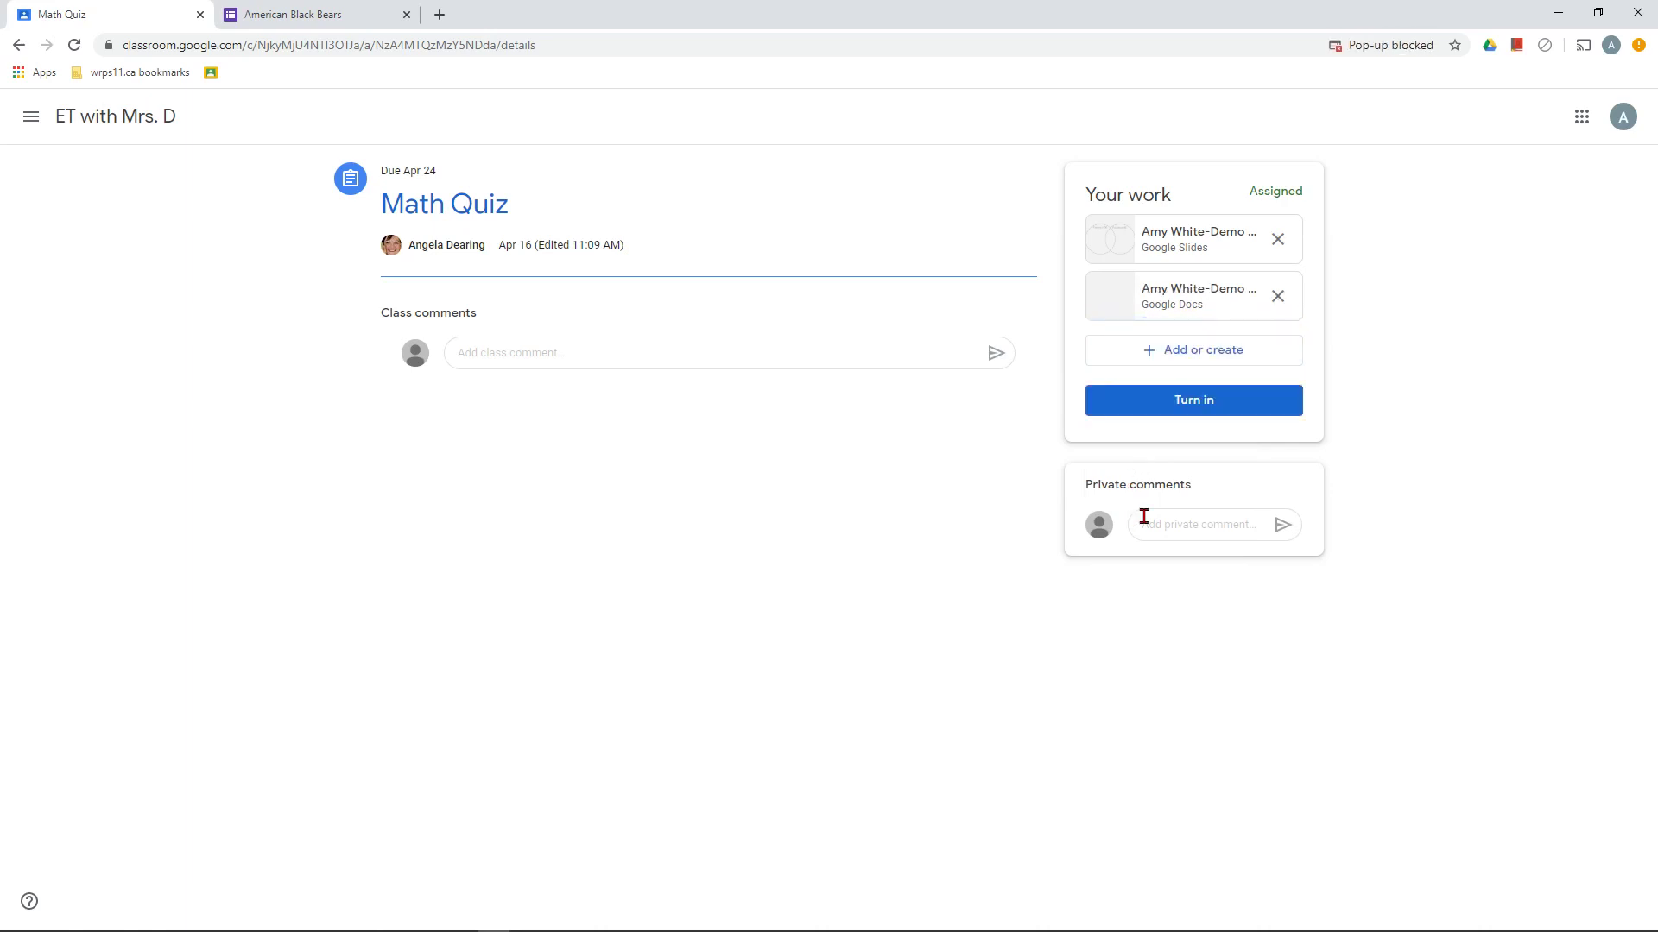
Review the attachments listed for turning in the Math Quiz, cancel the submission and go to the class stream
click(1183, 401)
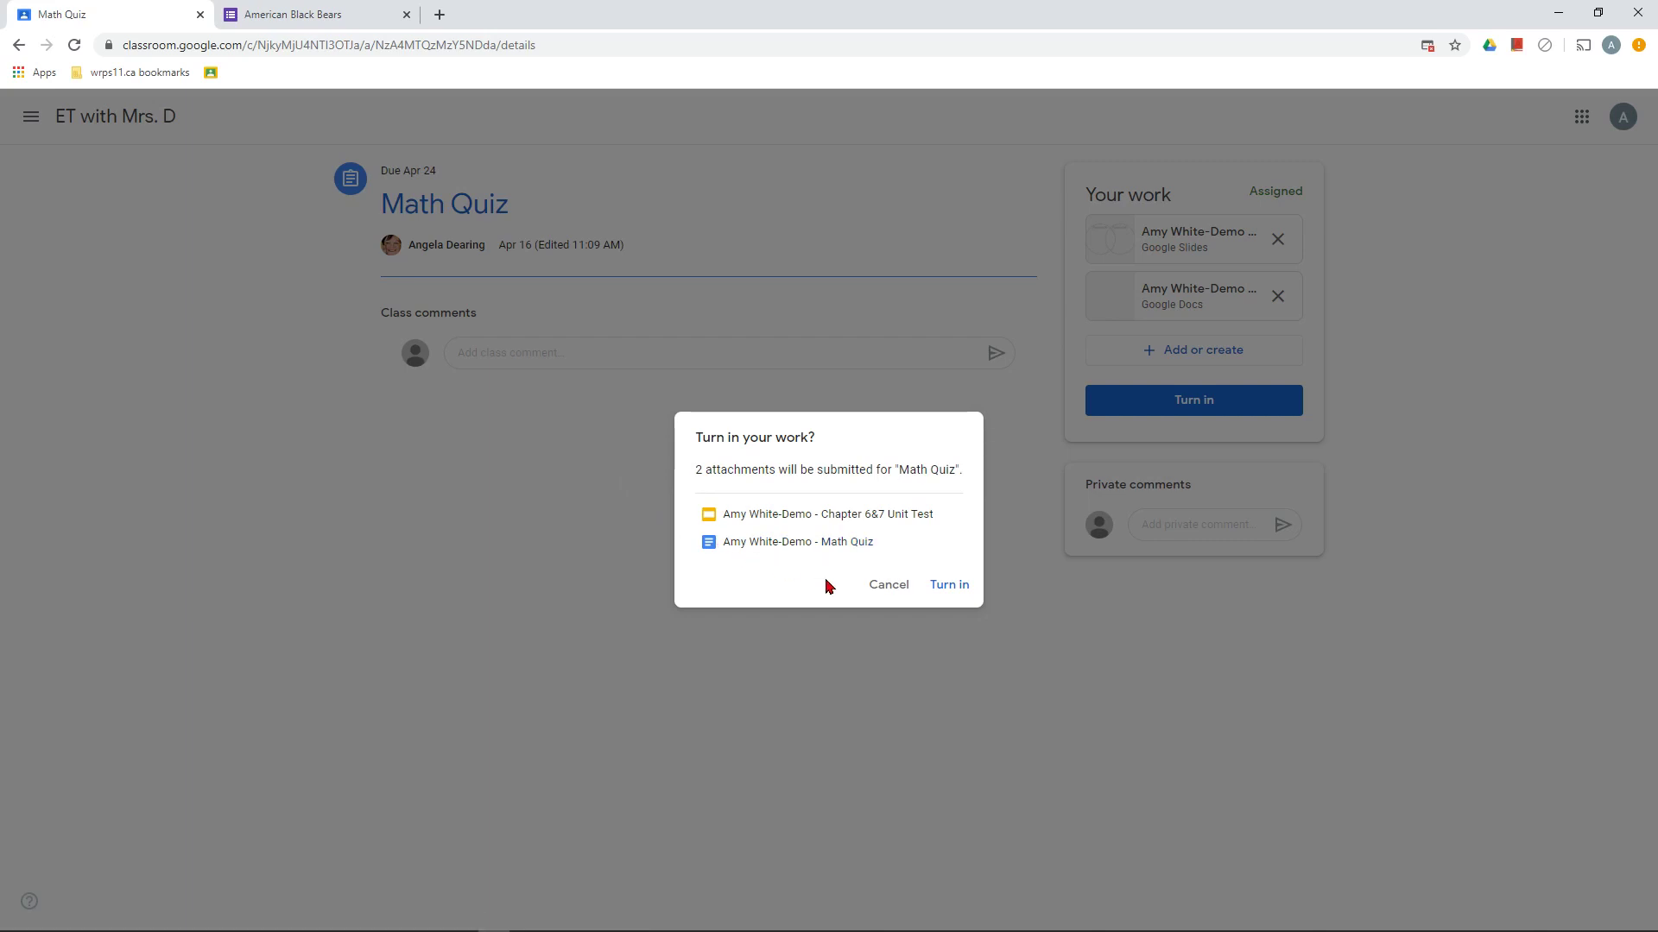
click(879, 587)
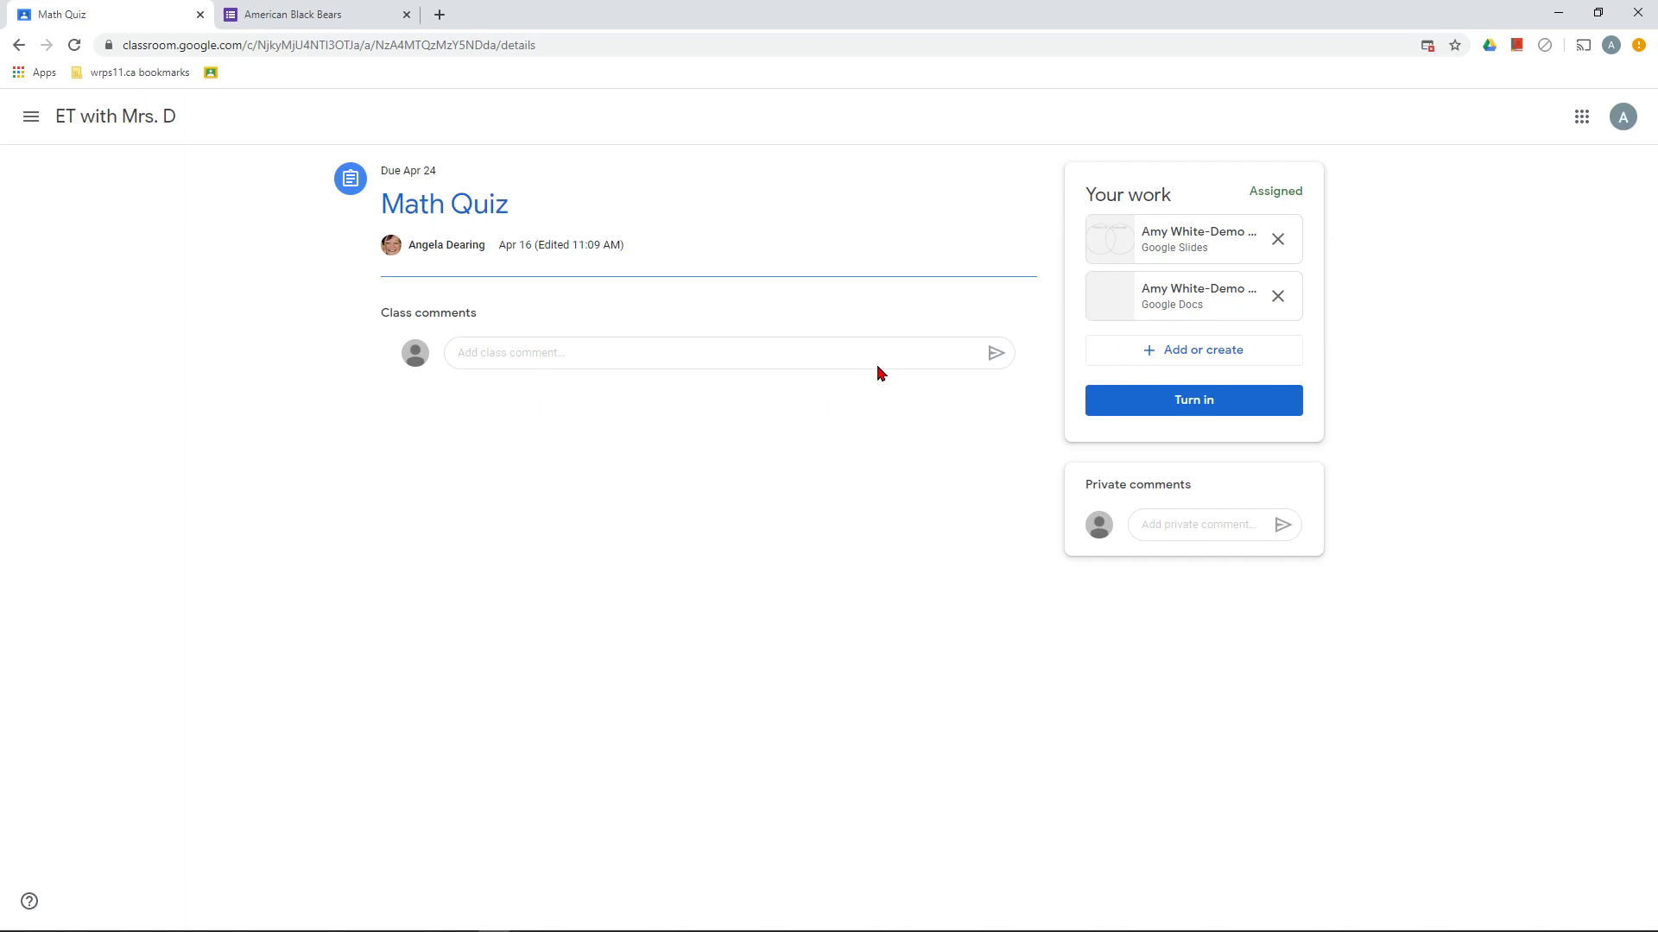
click(93, 117)
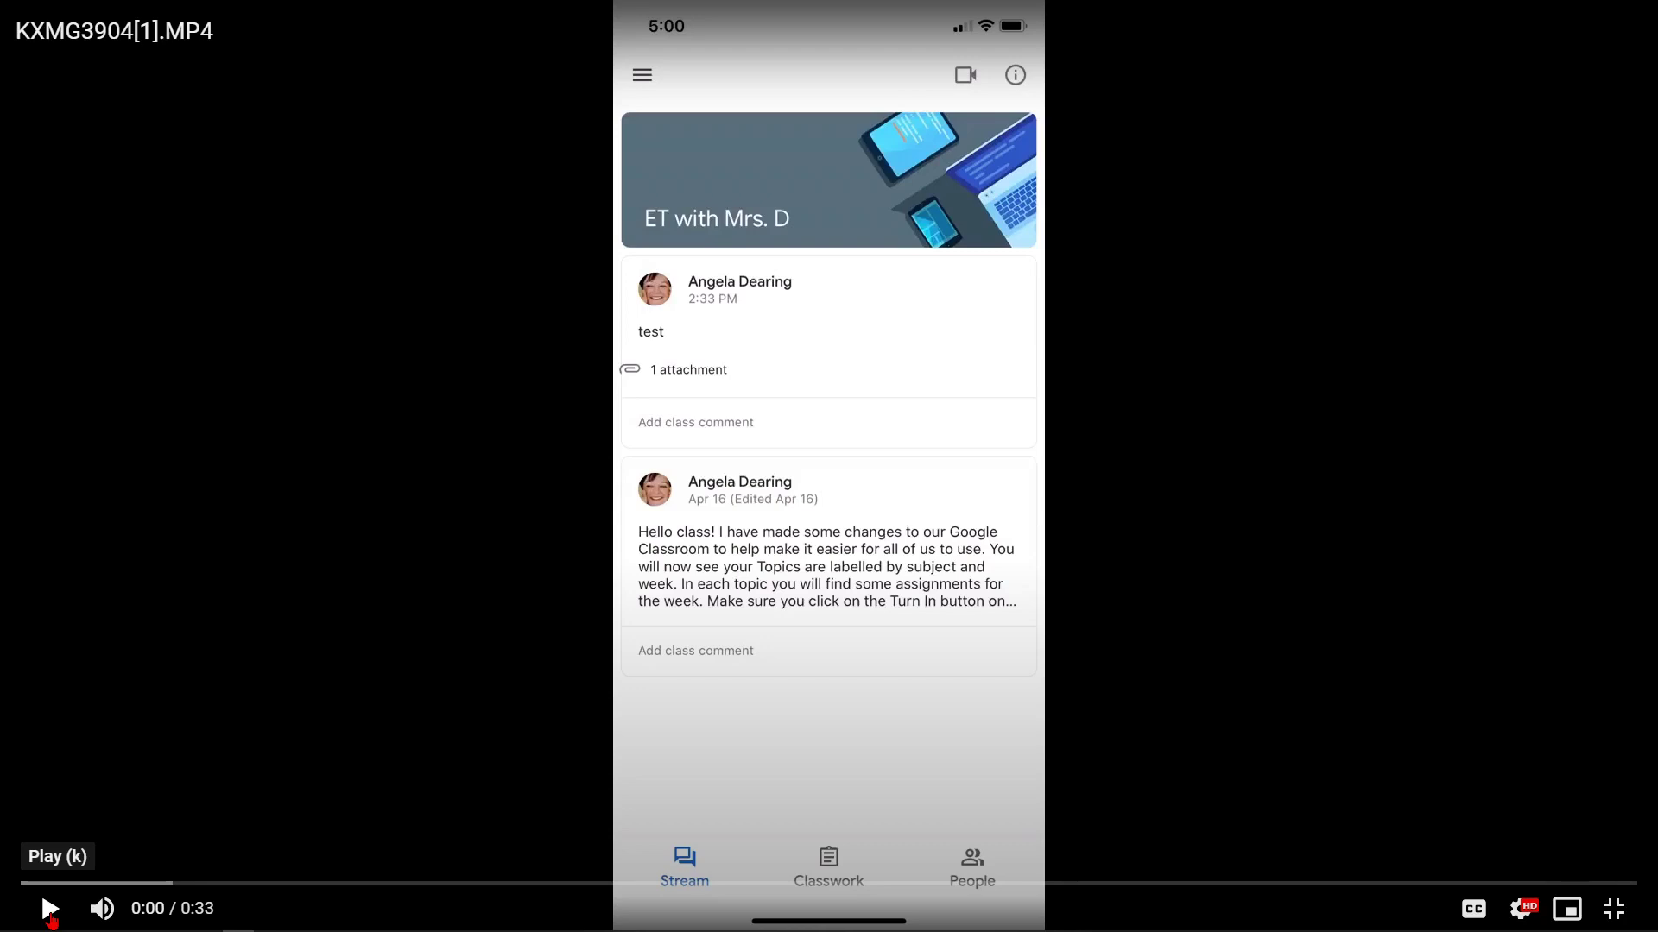
Play the KXMG3904[1].MP4 recording of the class in the mobile Classroom app
click(50, 917)
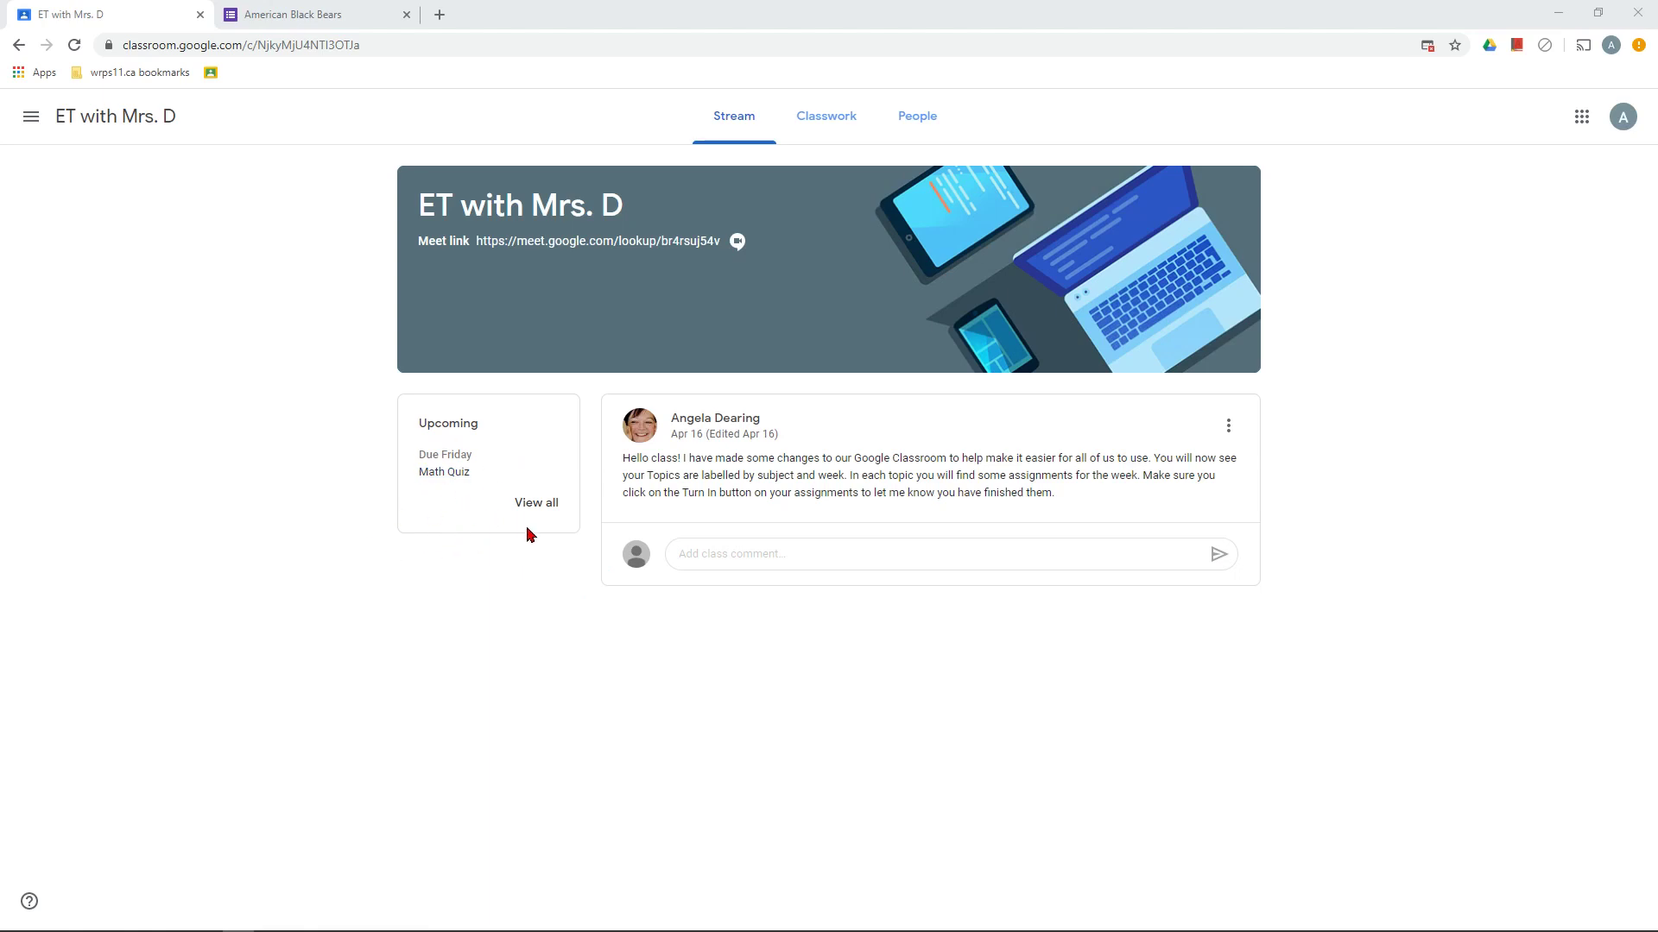
View all of the student's work in the class, filtering it by Missing, Returned with grade and Assigned
click(532, 504)
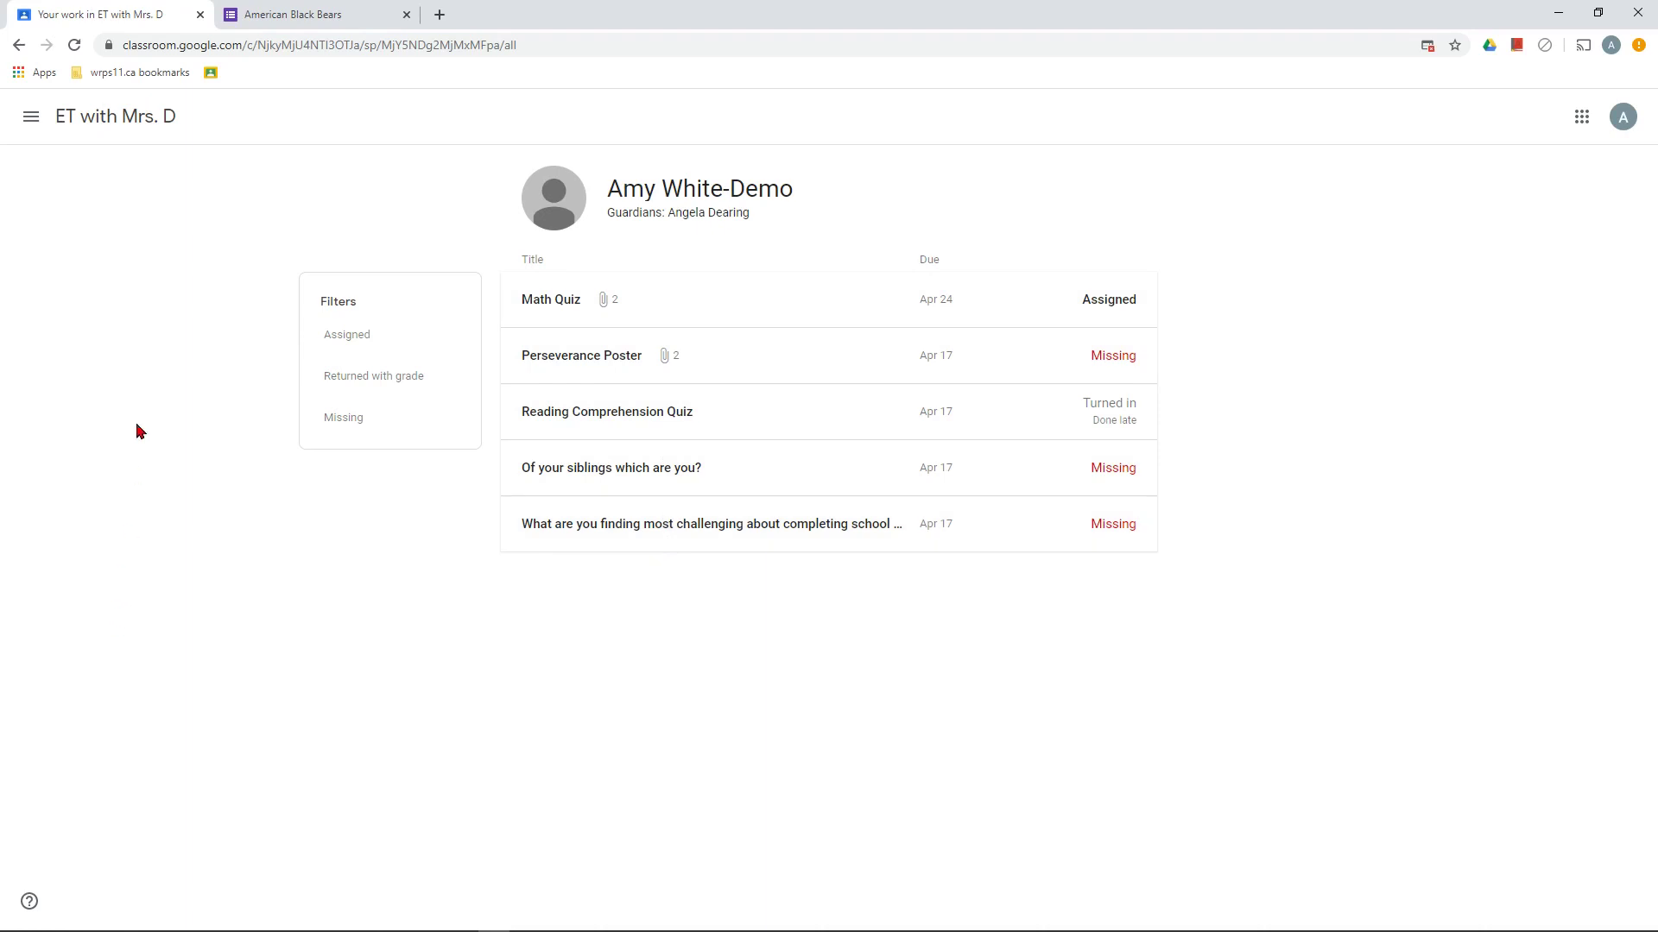
click(353, 430)
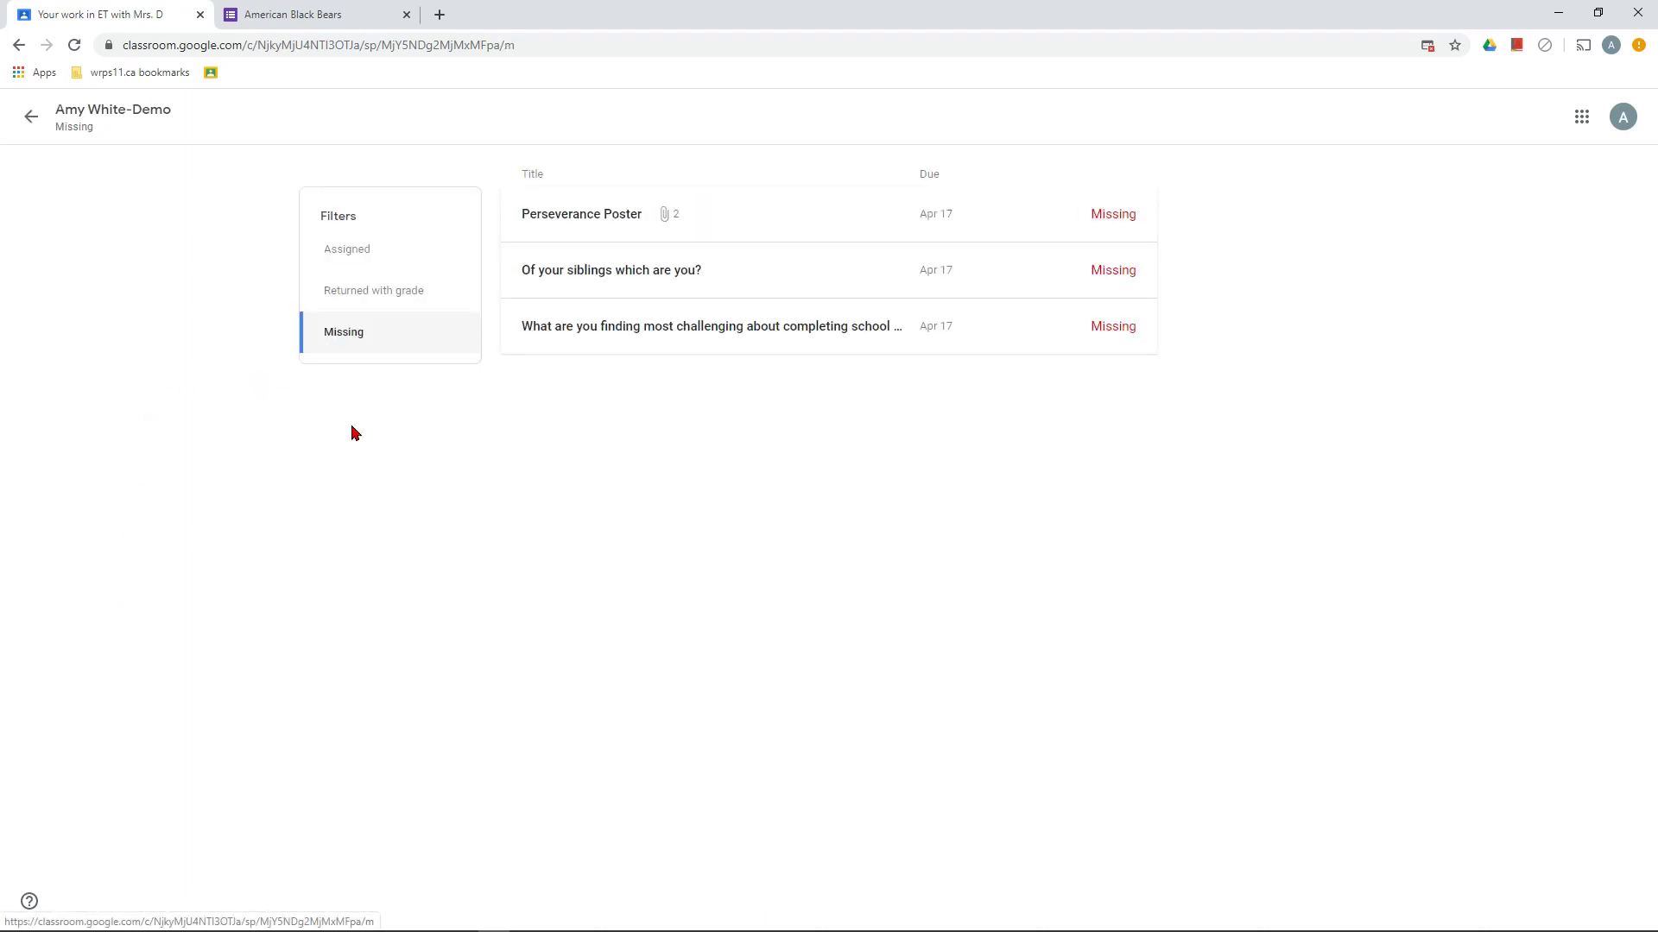
click(369, 290)
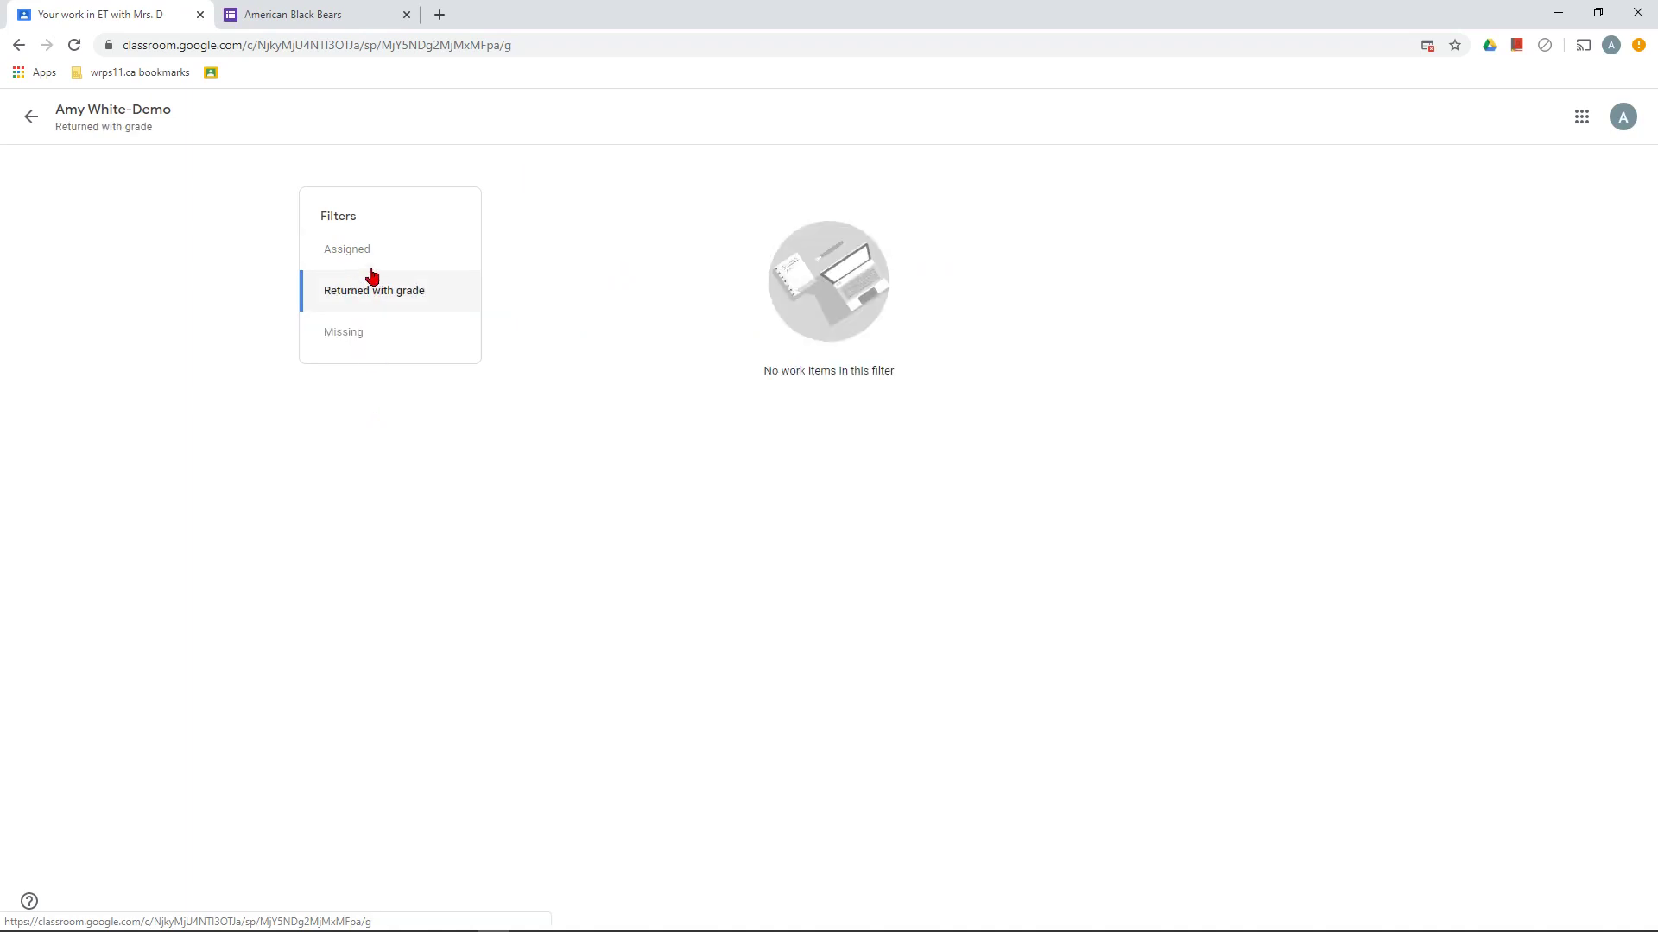
click(375, 254)
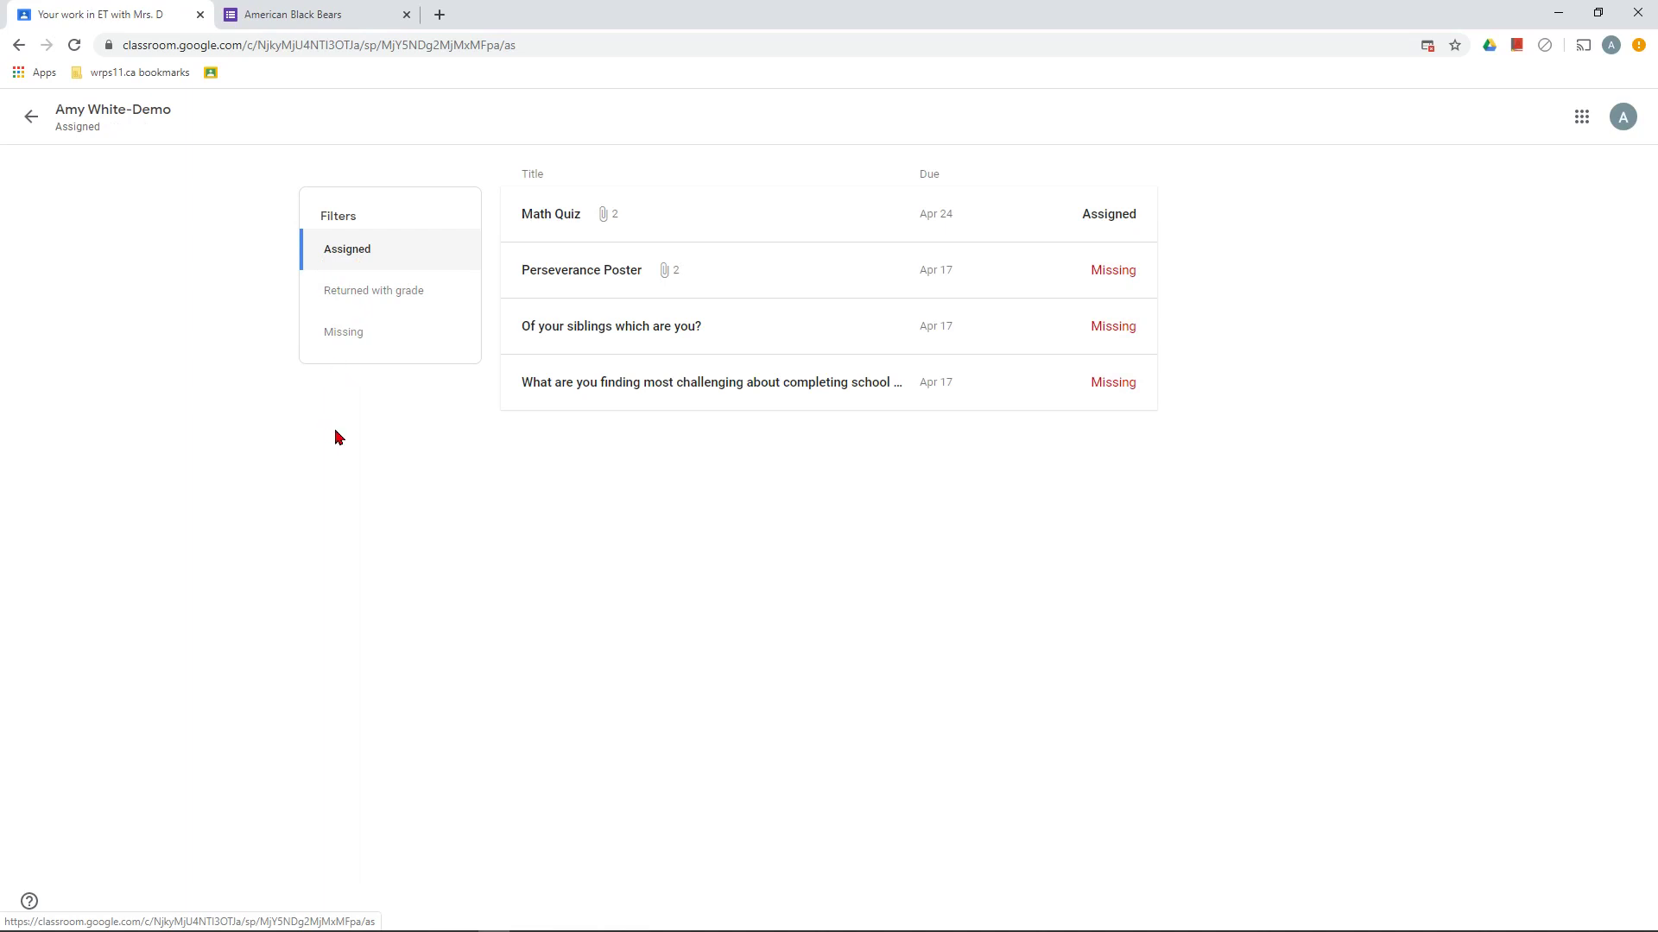
View the details of the question about the most challenging part of school work at home, and return to the class stream
click(637, 399)
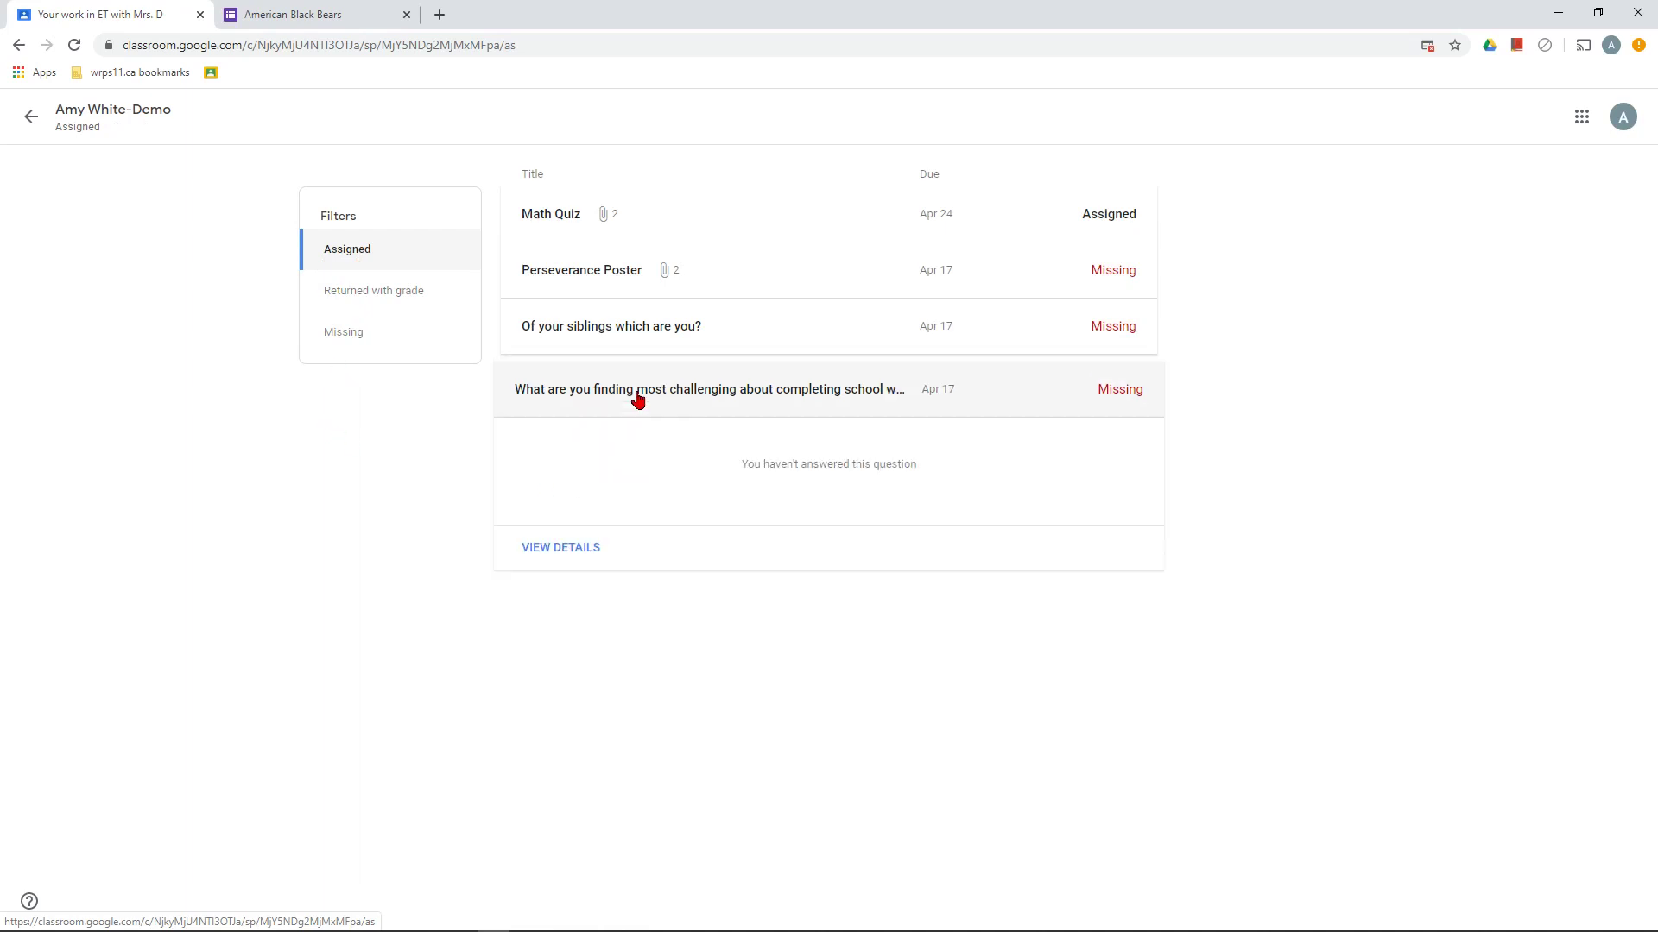
click(572, 547)
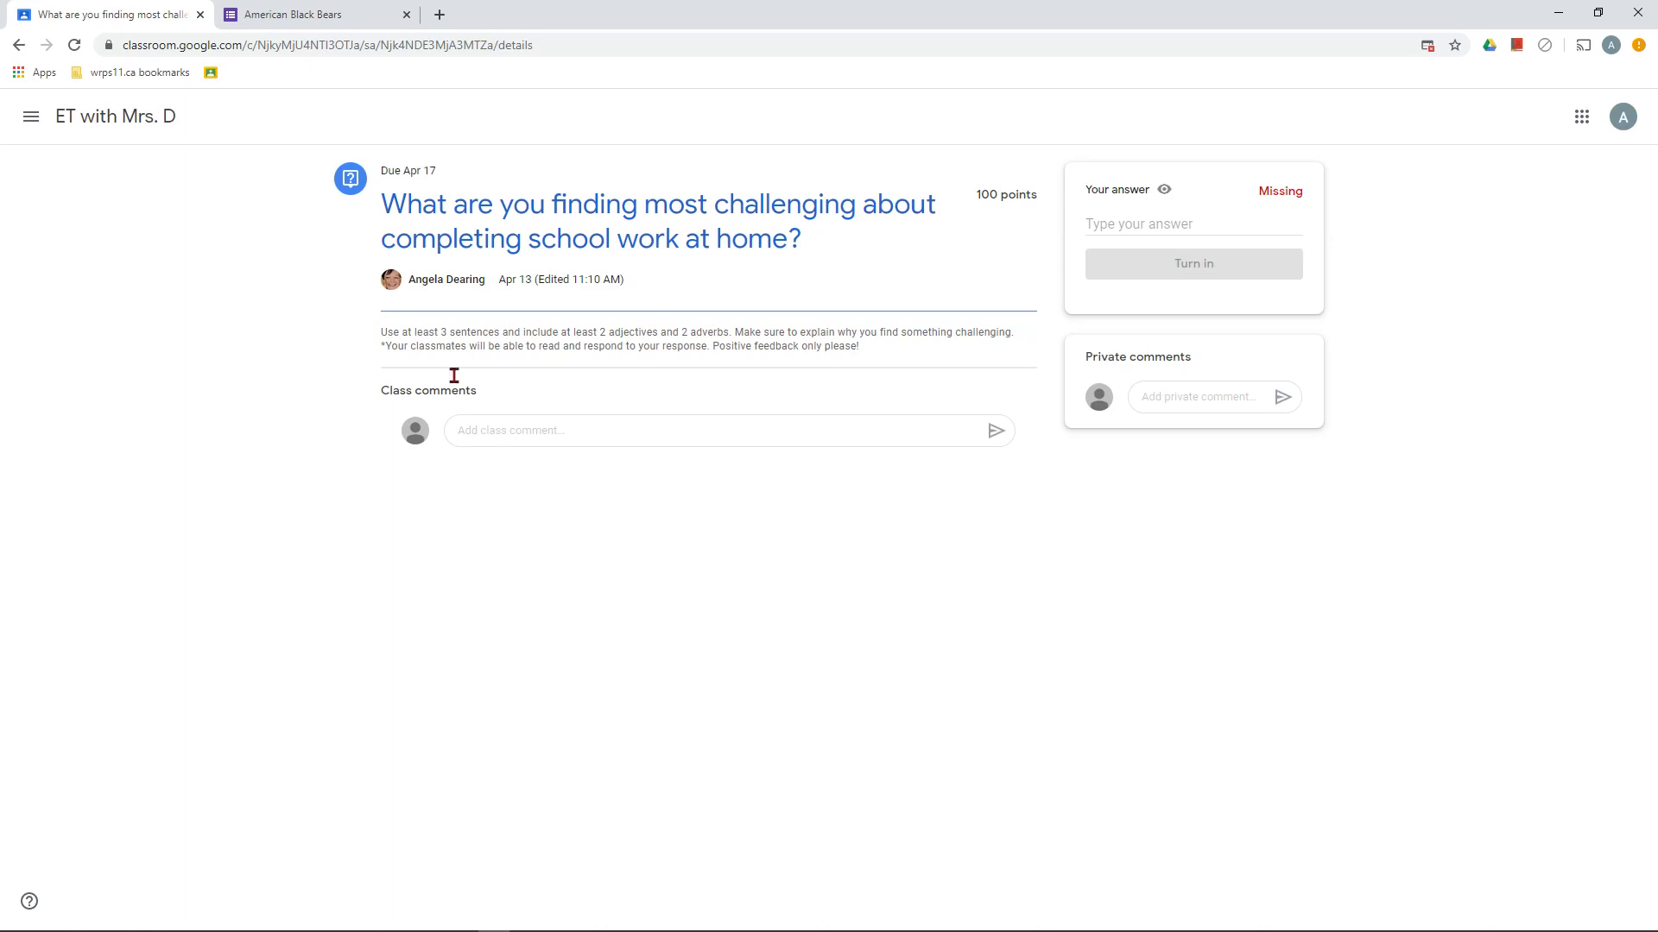
click(152, 123)
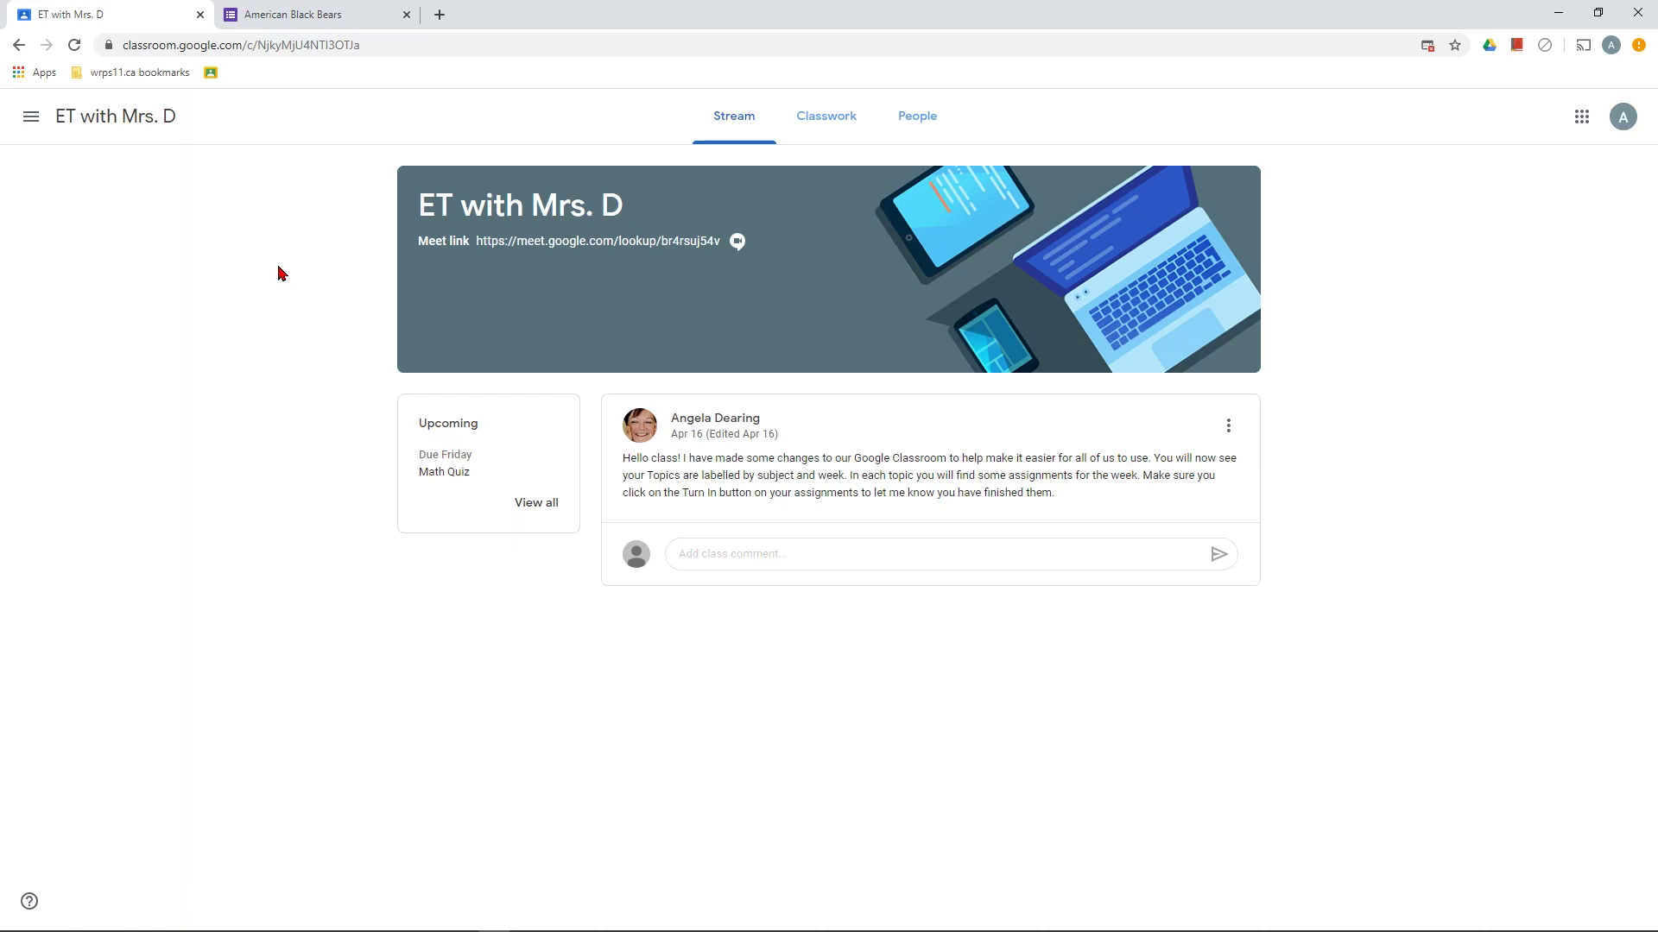
Examine the To-do list for all classes, including its class filter choices and the Done work
click(31, 117)
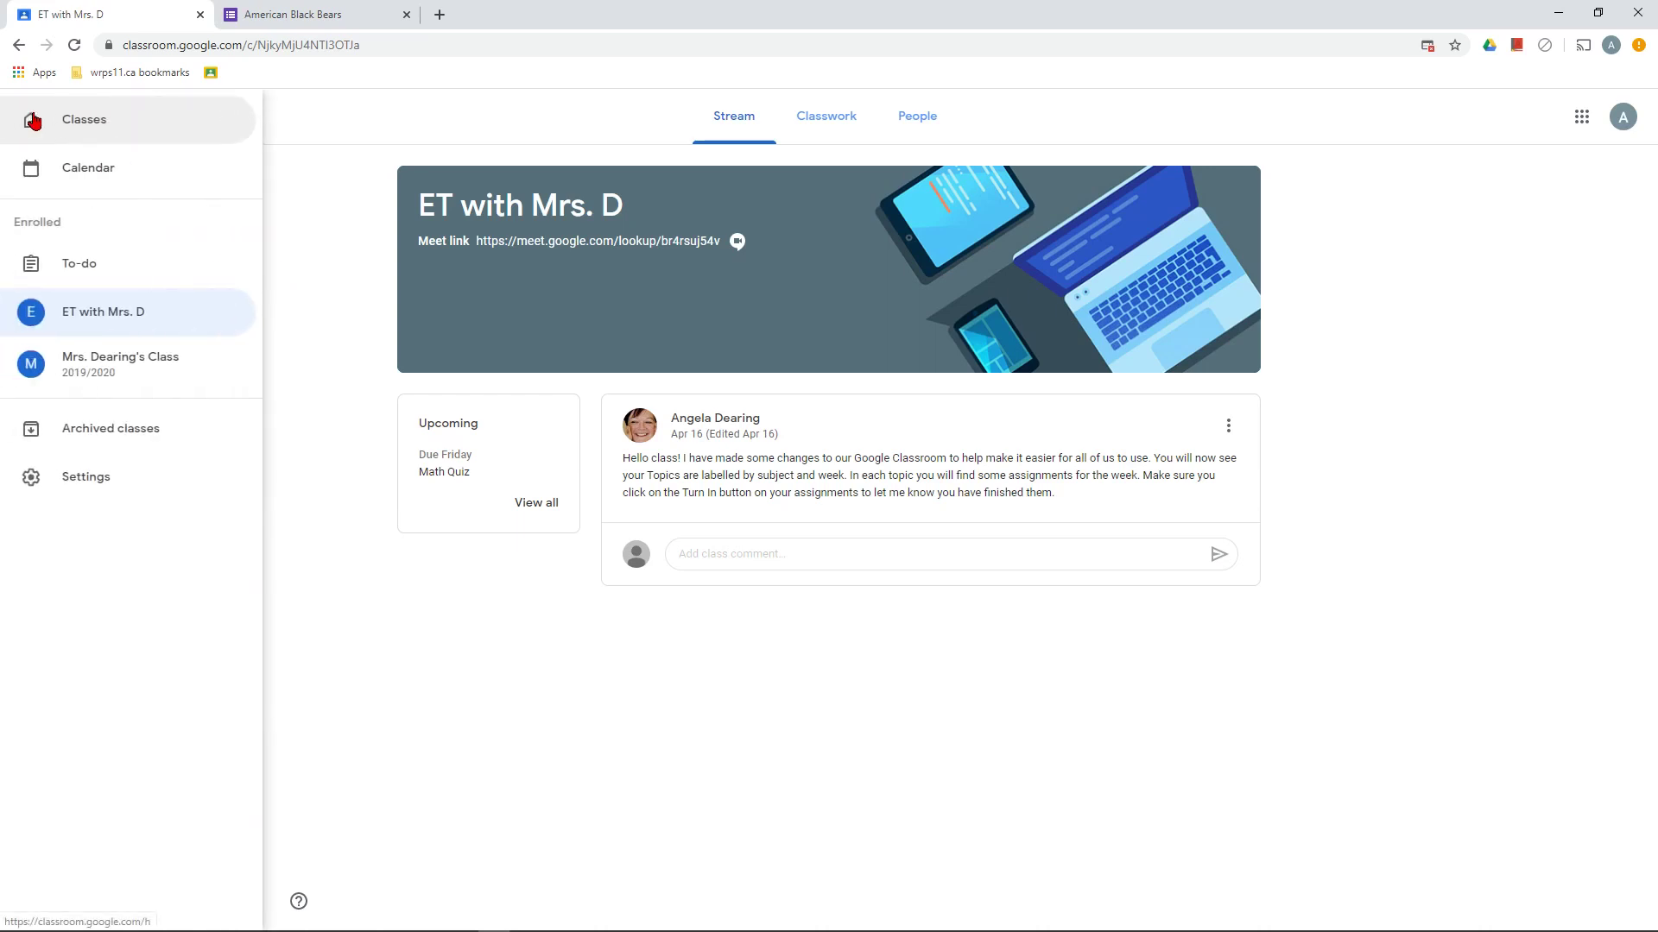
click(93, 267)
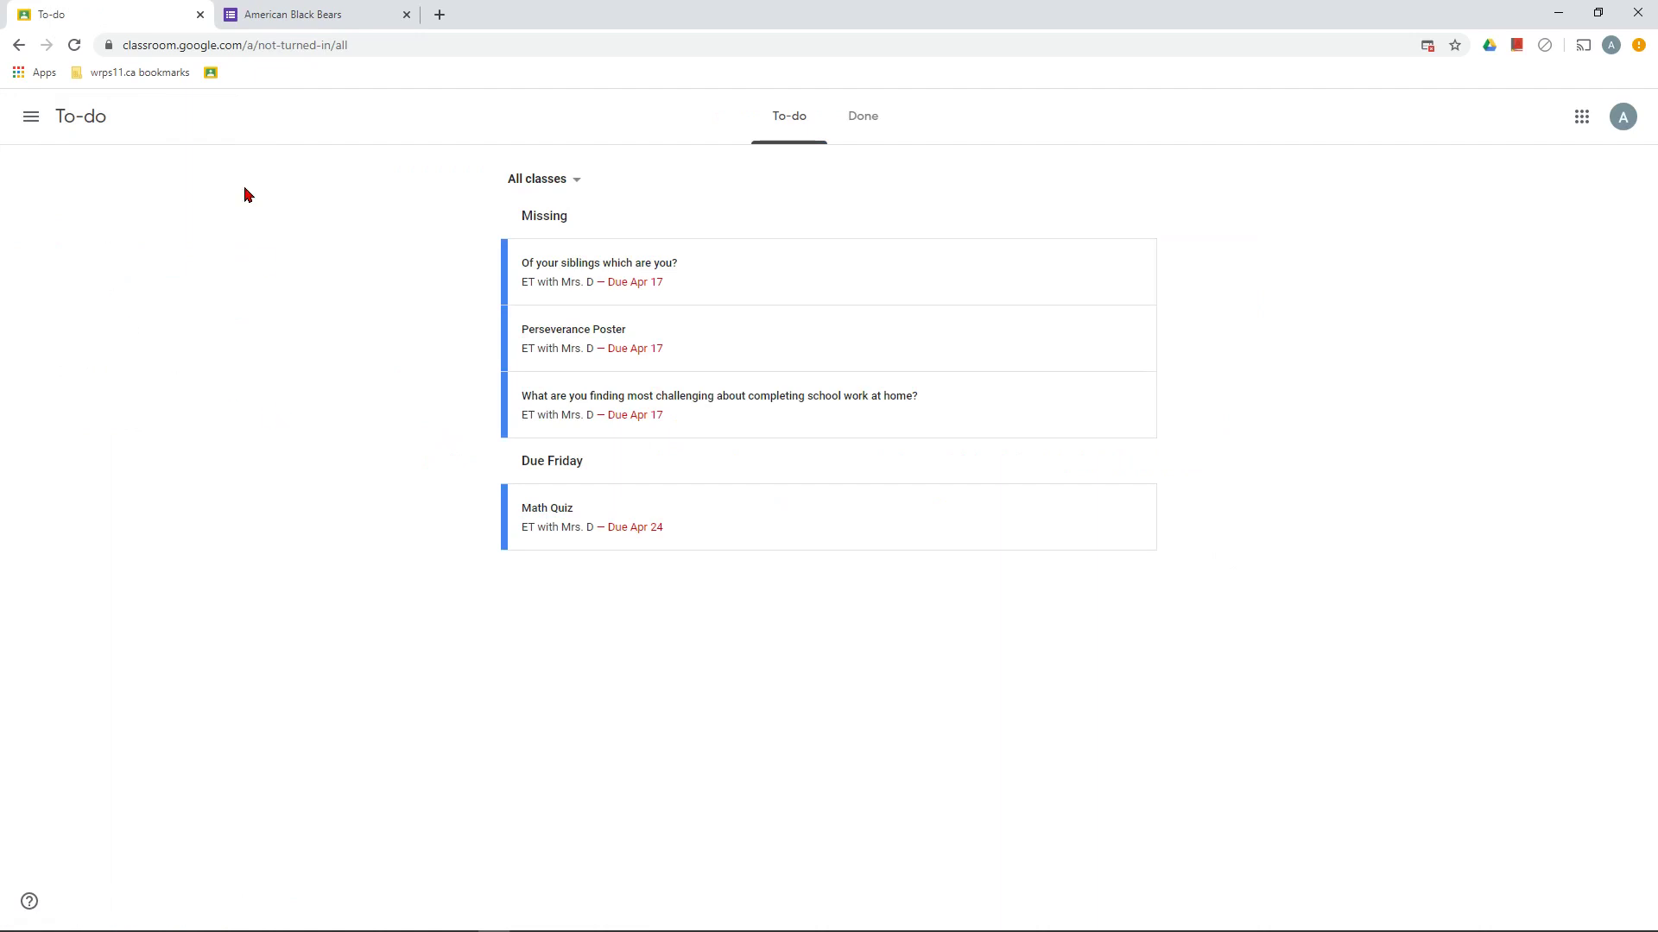
click(557, 185)
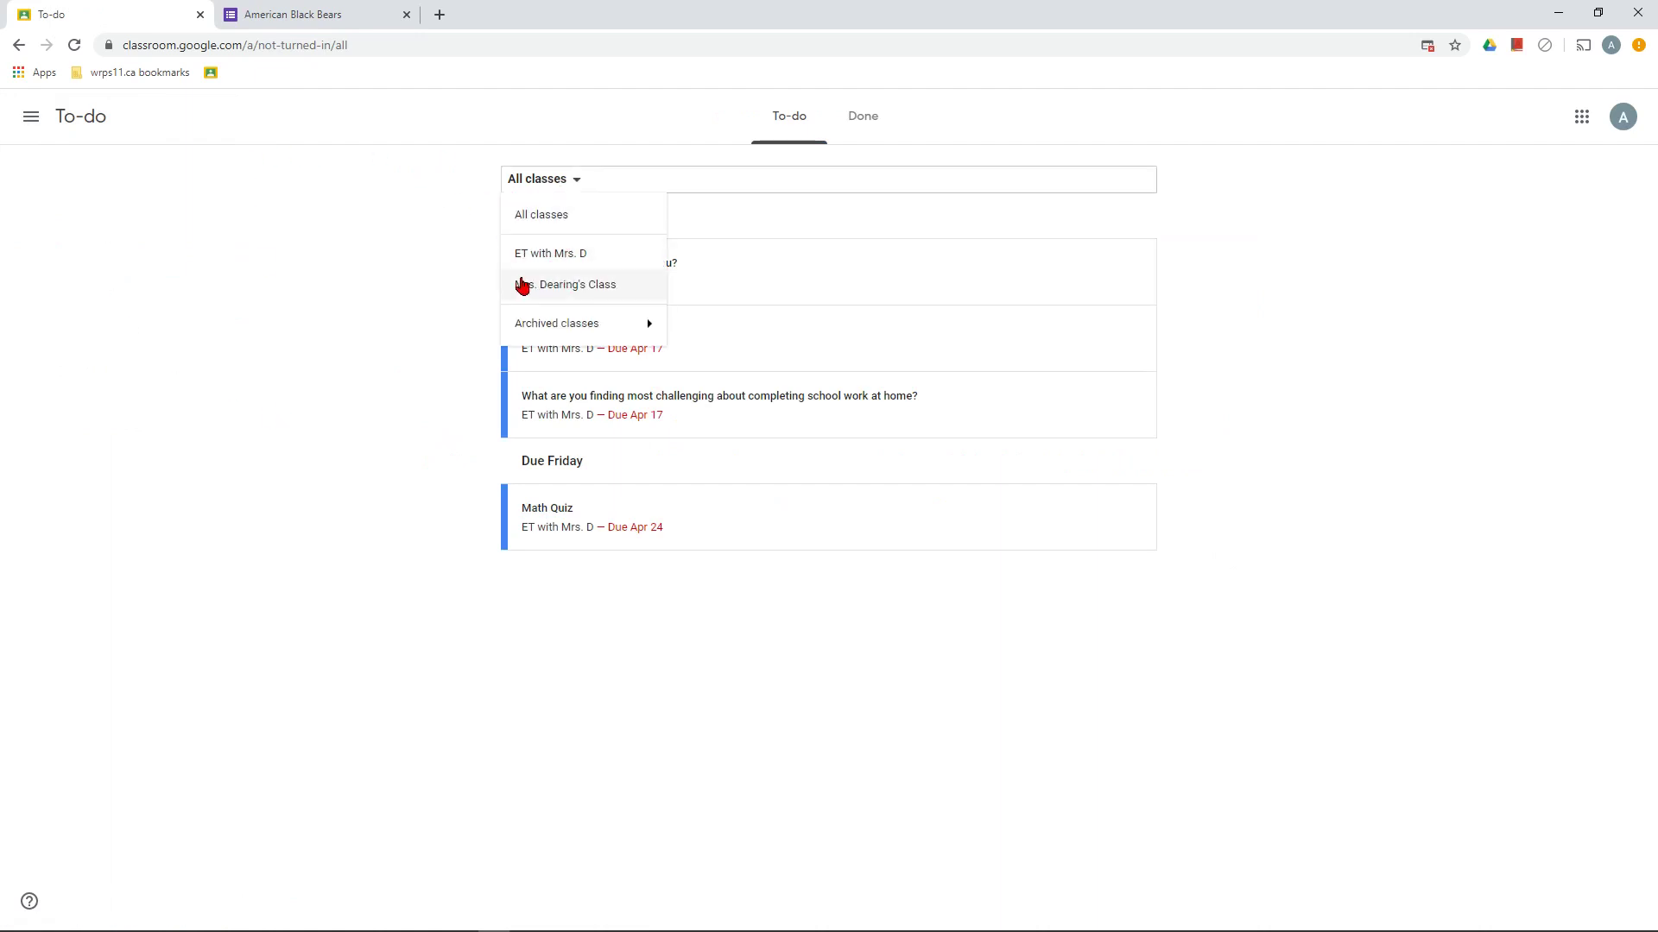
click(363, 269)
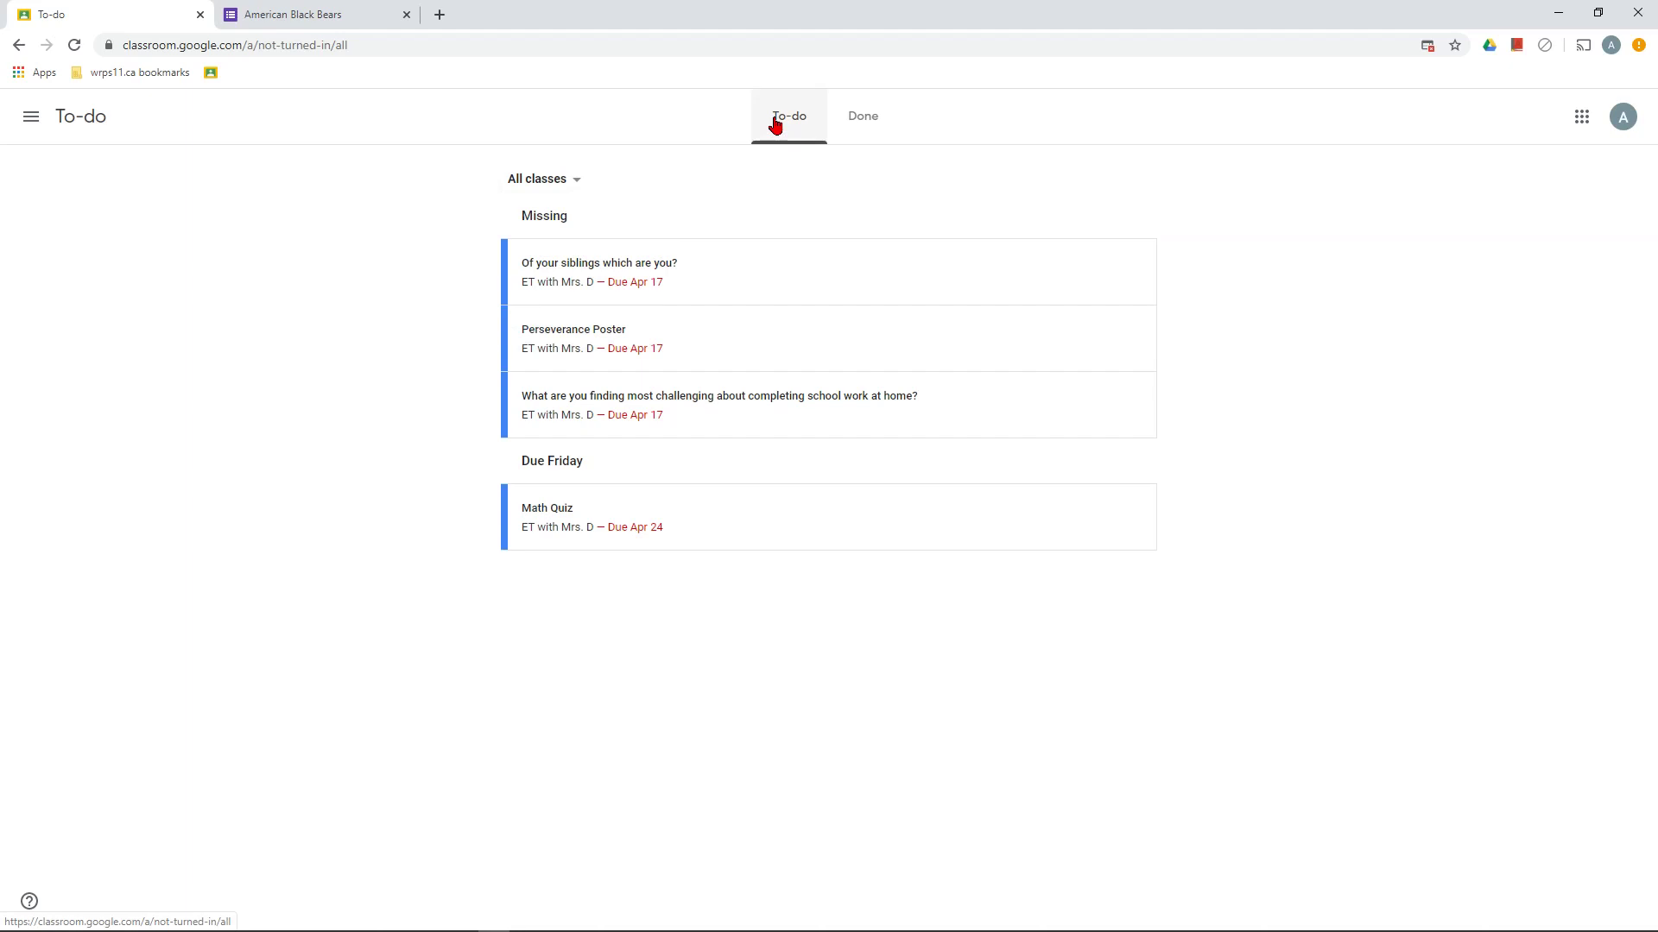
click(847, 131)
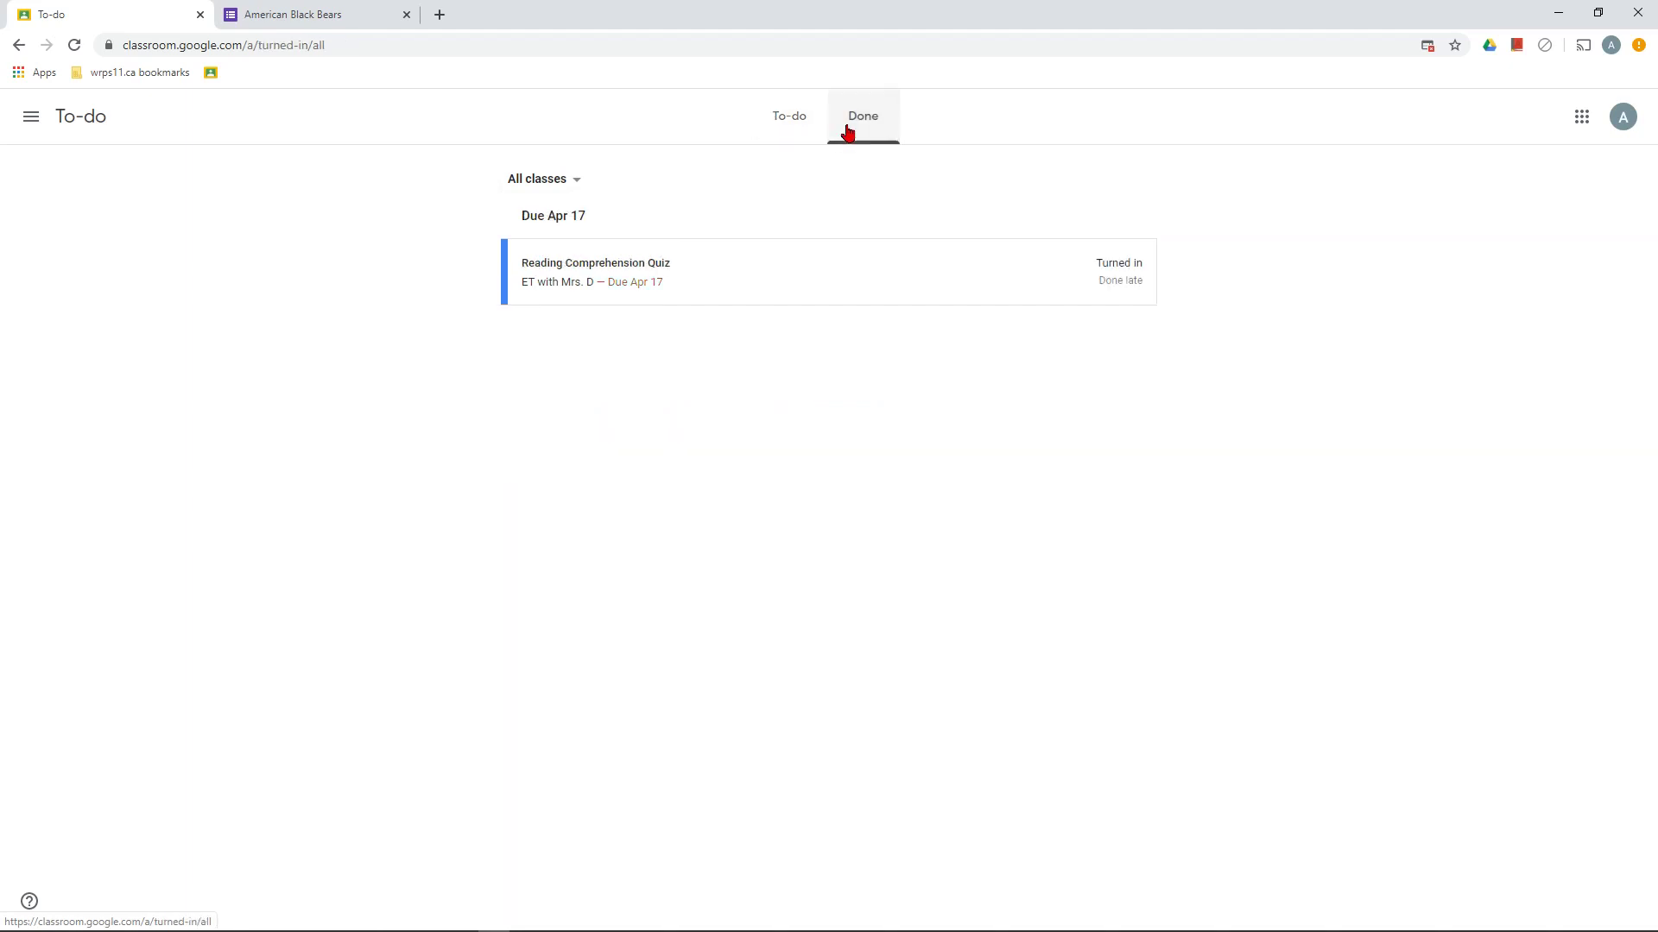
click(770, 130)
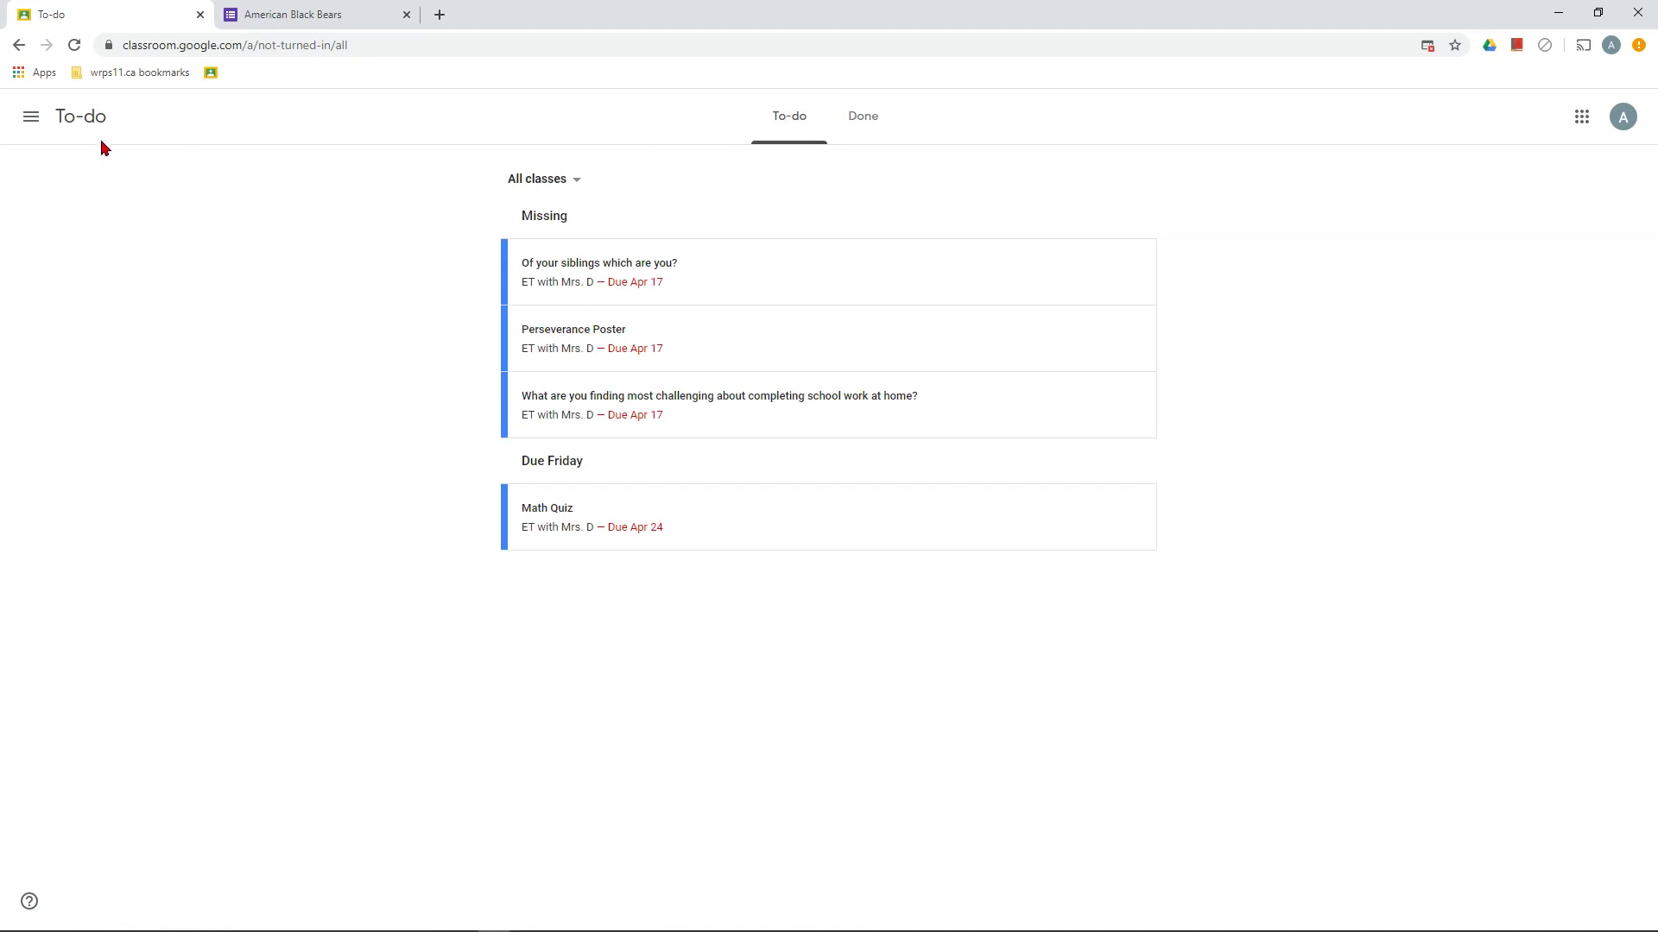
Return to the ET class, open its Meet page from the classwork, close it without joining and go back to the stream
click(31, 128)
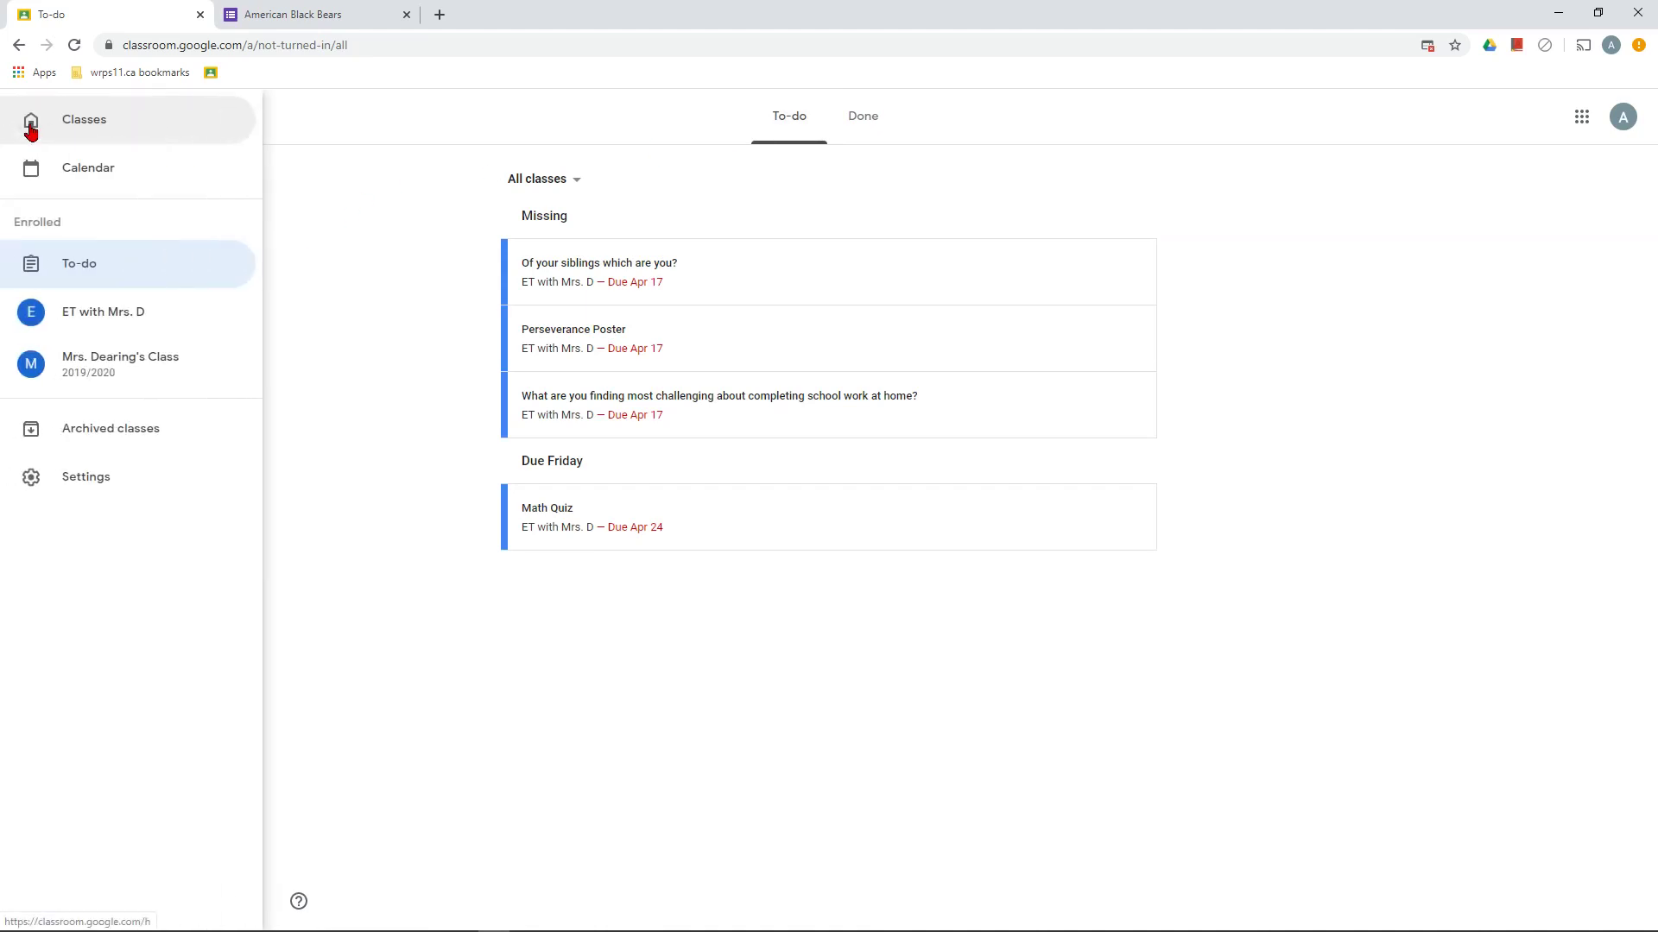
click(120, 323)
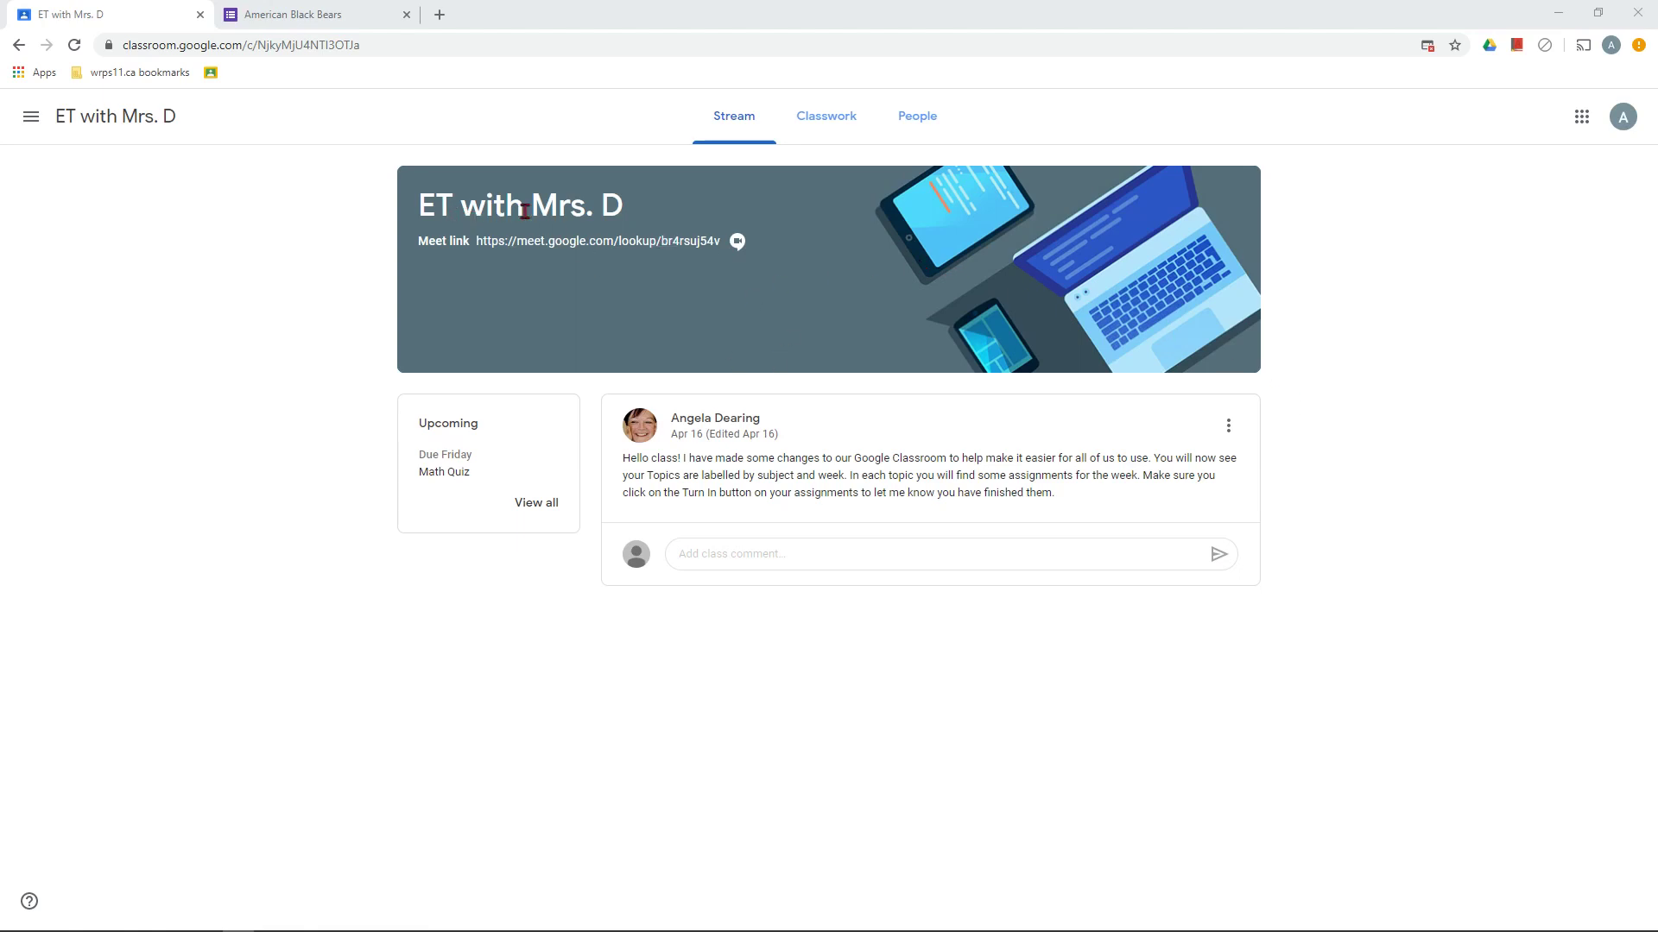
click(825, 135)
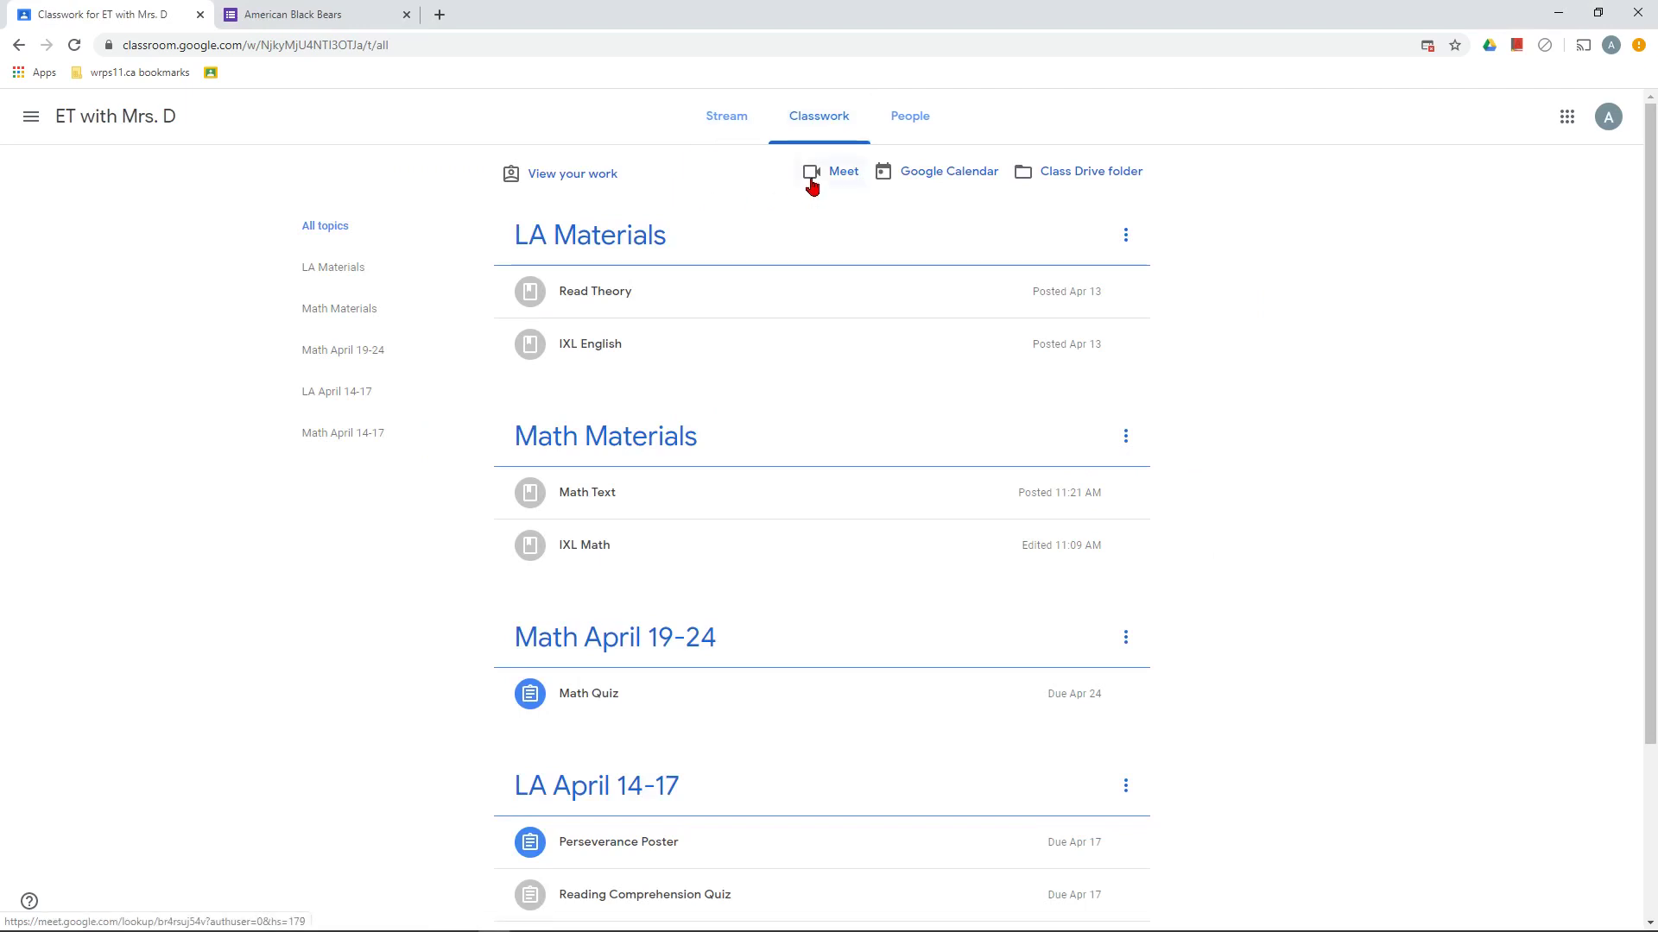
click(812, 183)
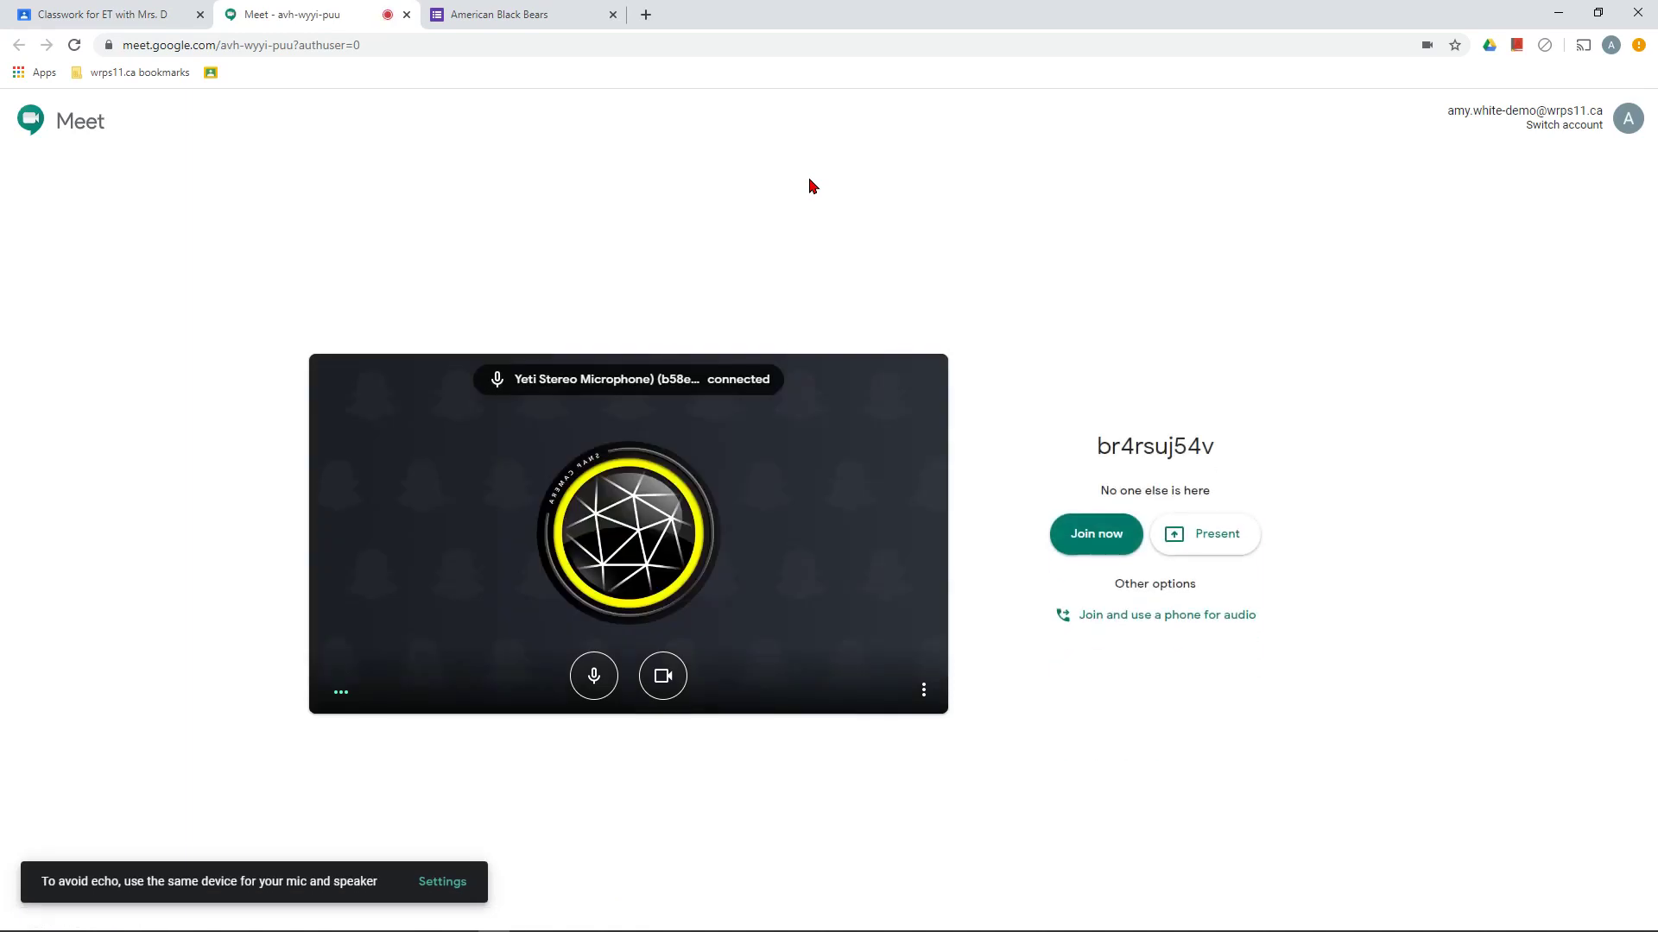
click(407, 14)
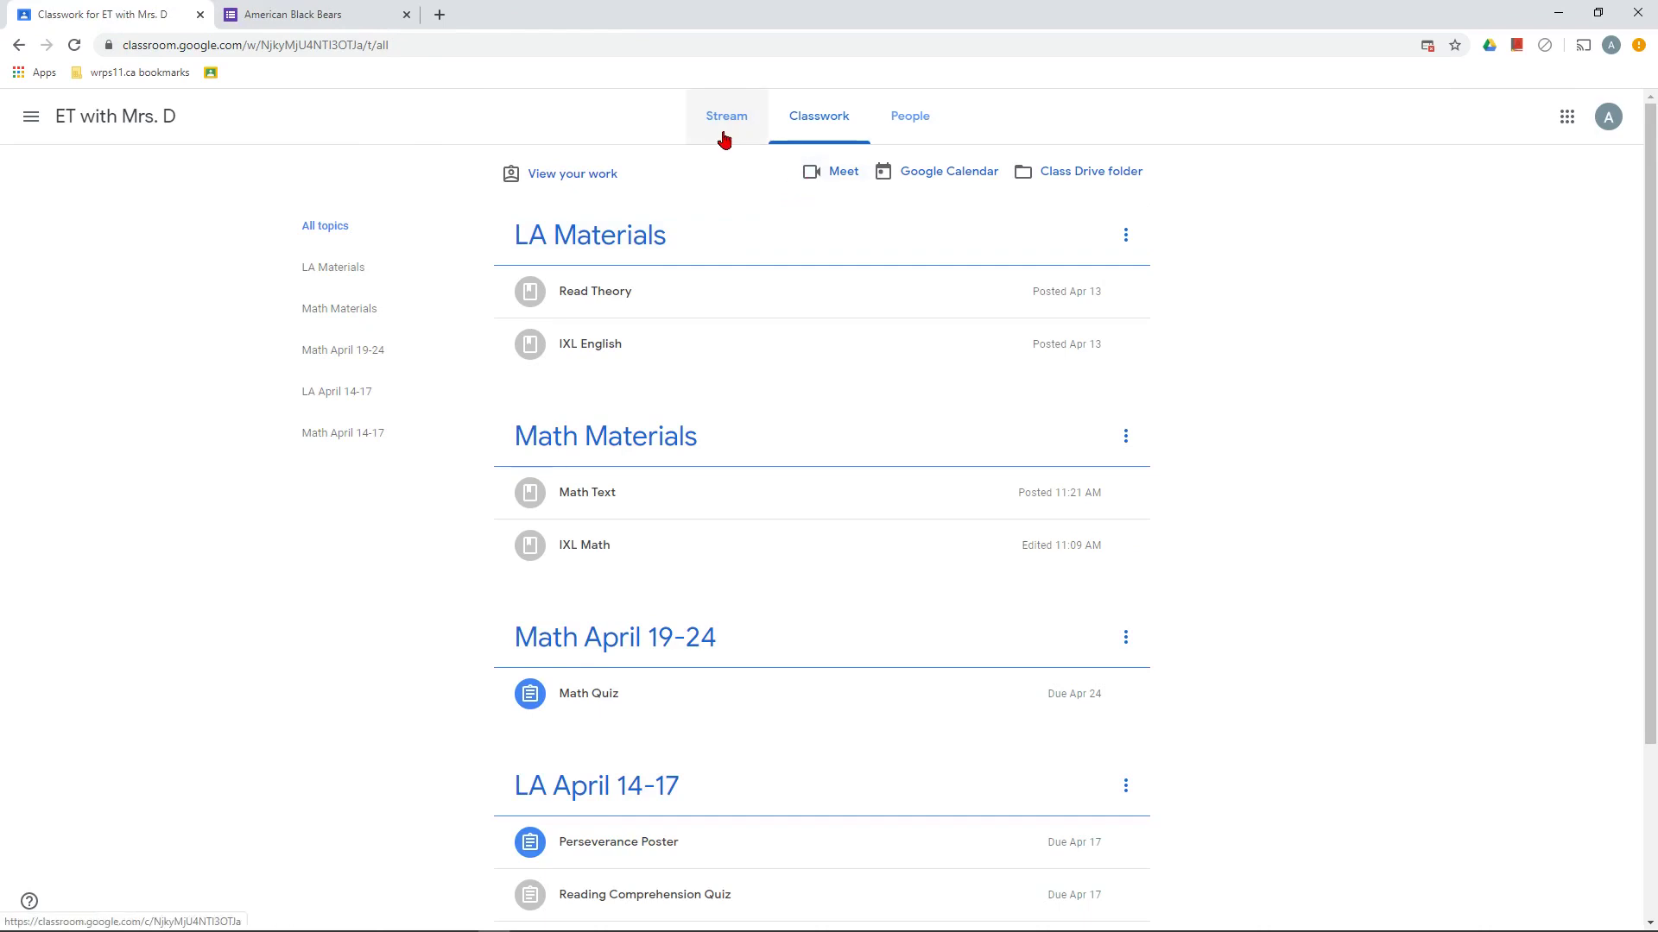
click(726, 118)
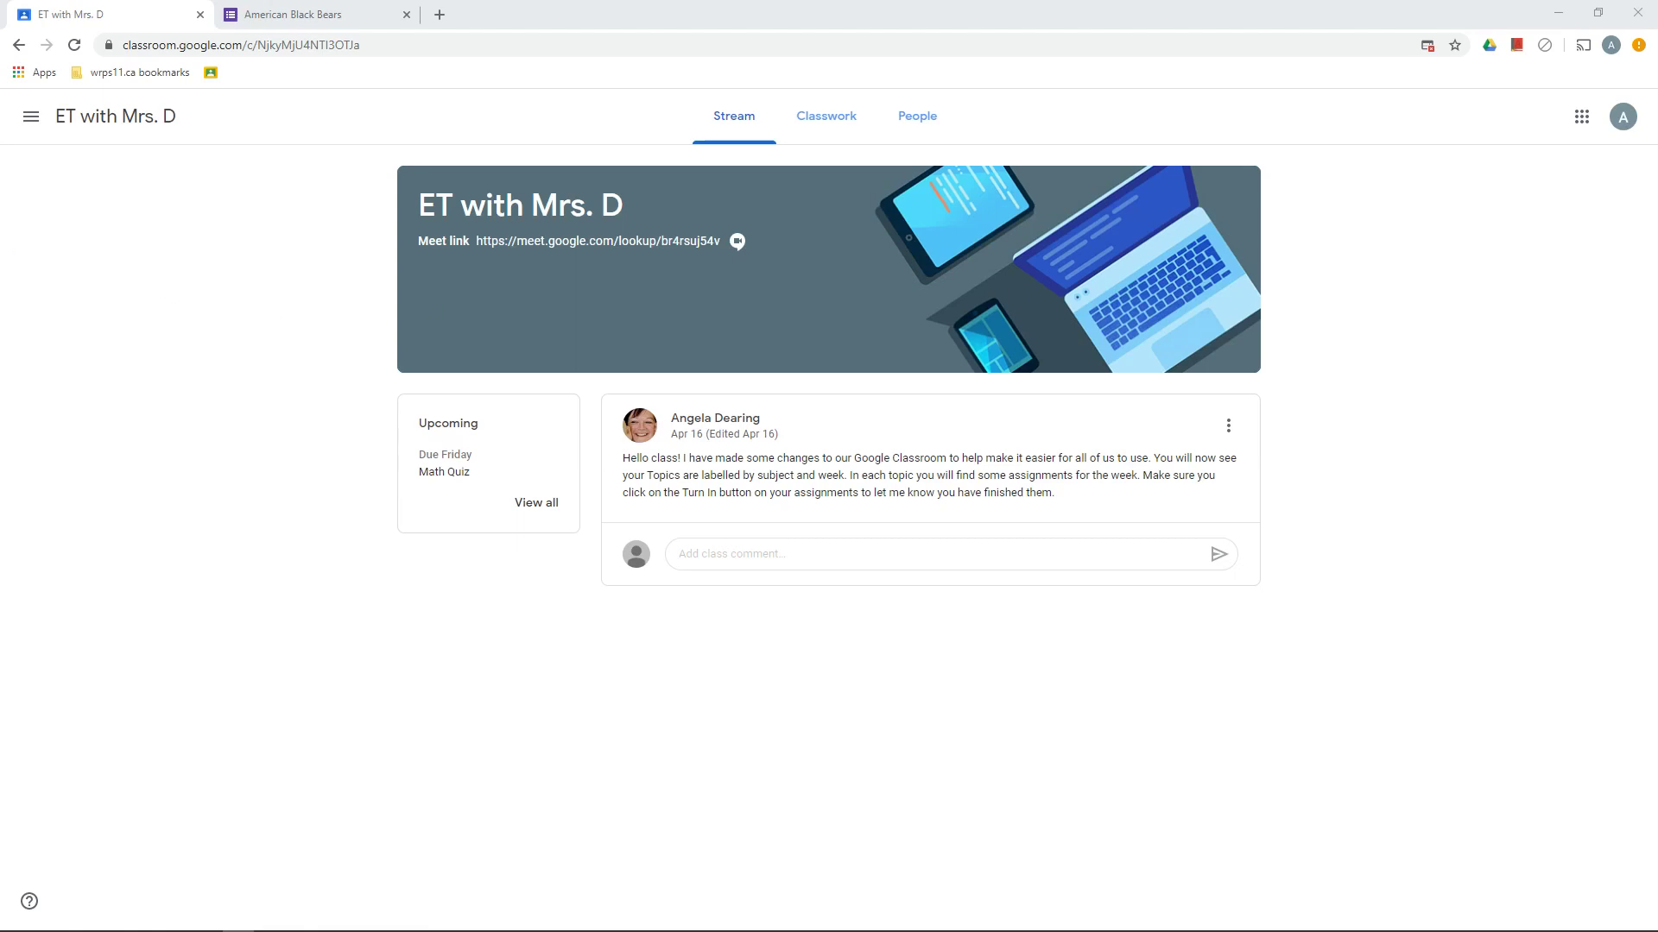
Open the Classroom settings and look through the profile and notification options
click(31, 119)
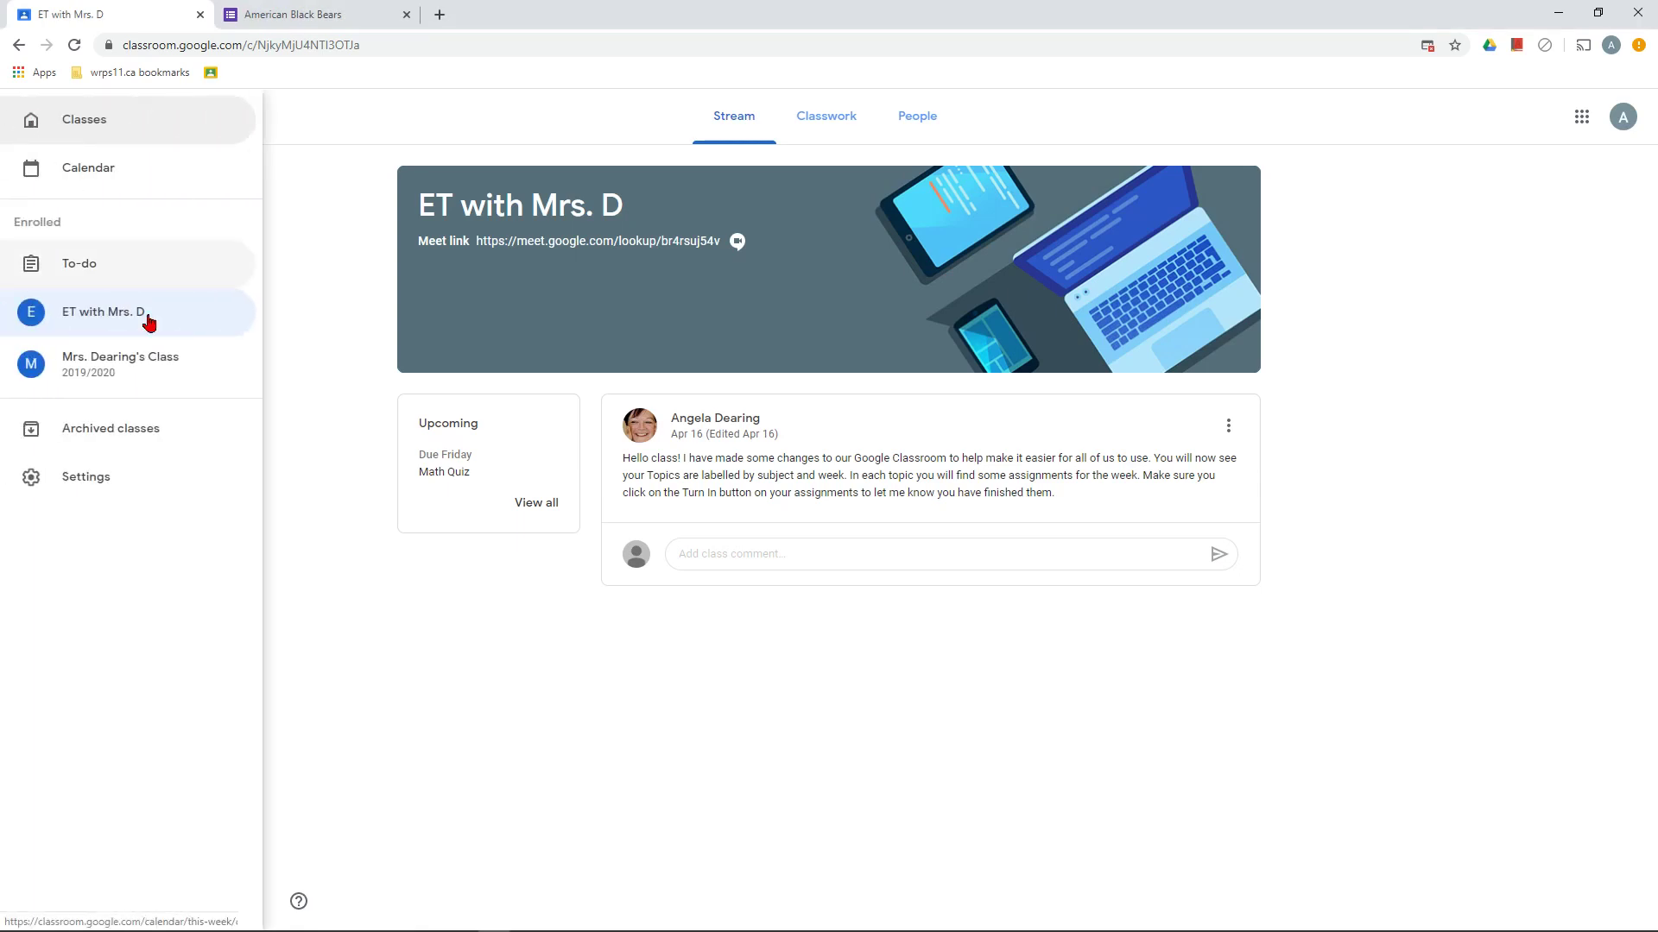
click(90, 482)
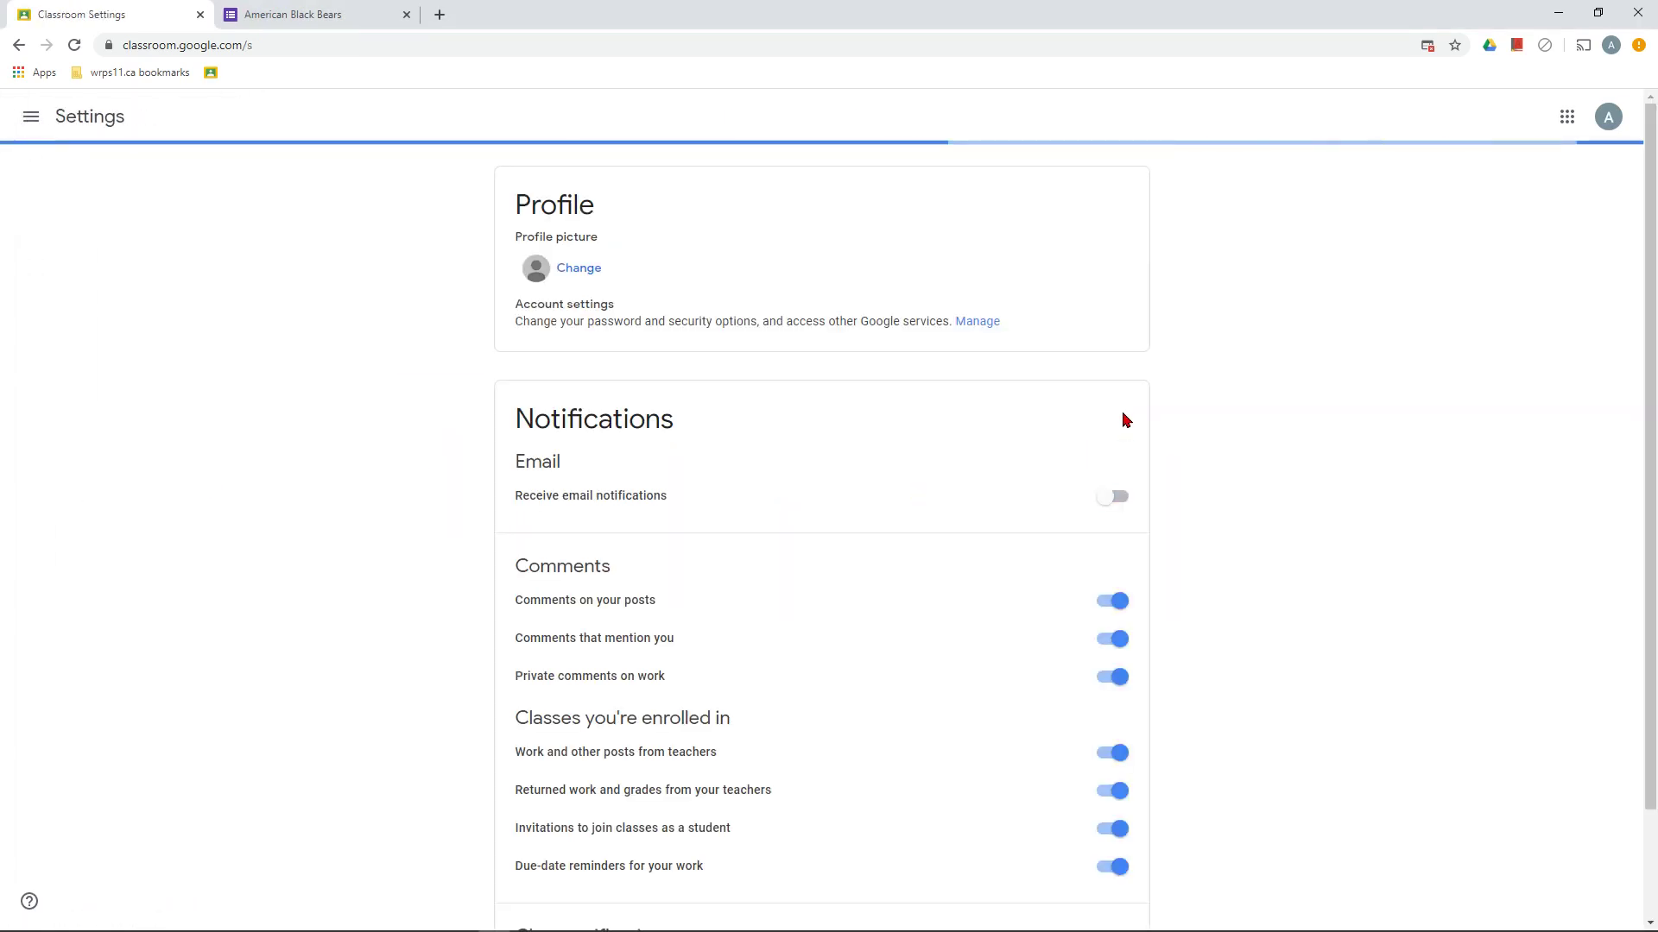
scroll(1222, 384, down, 2)
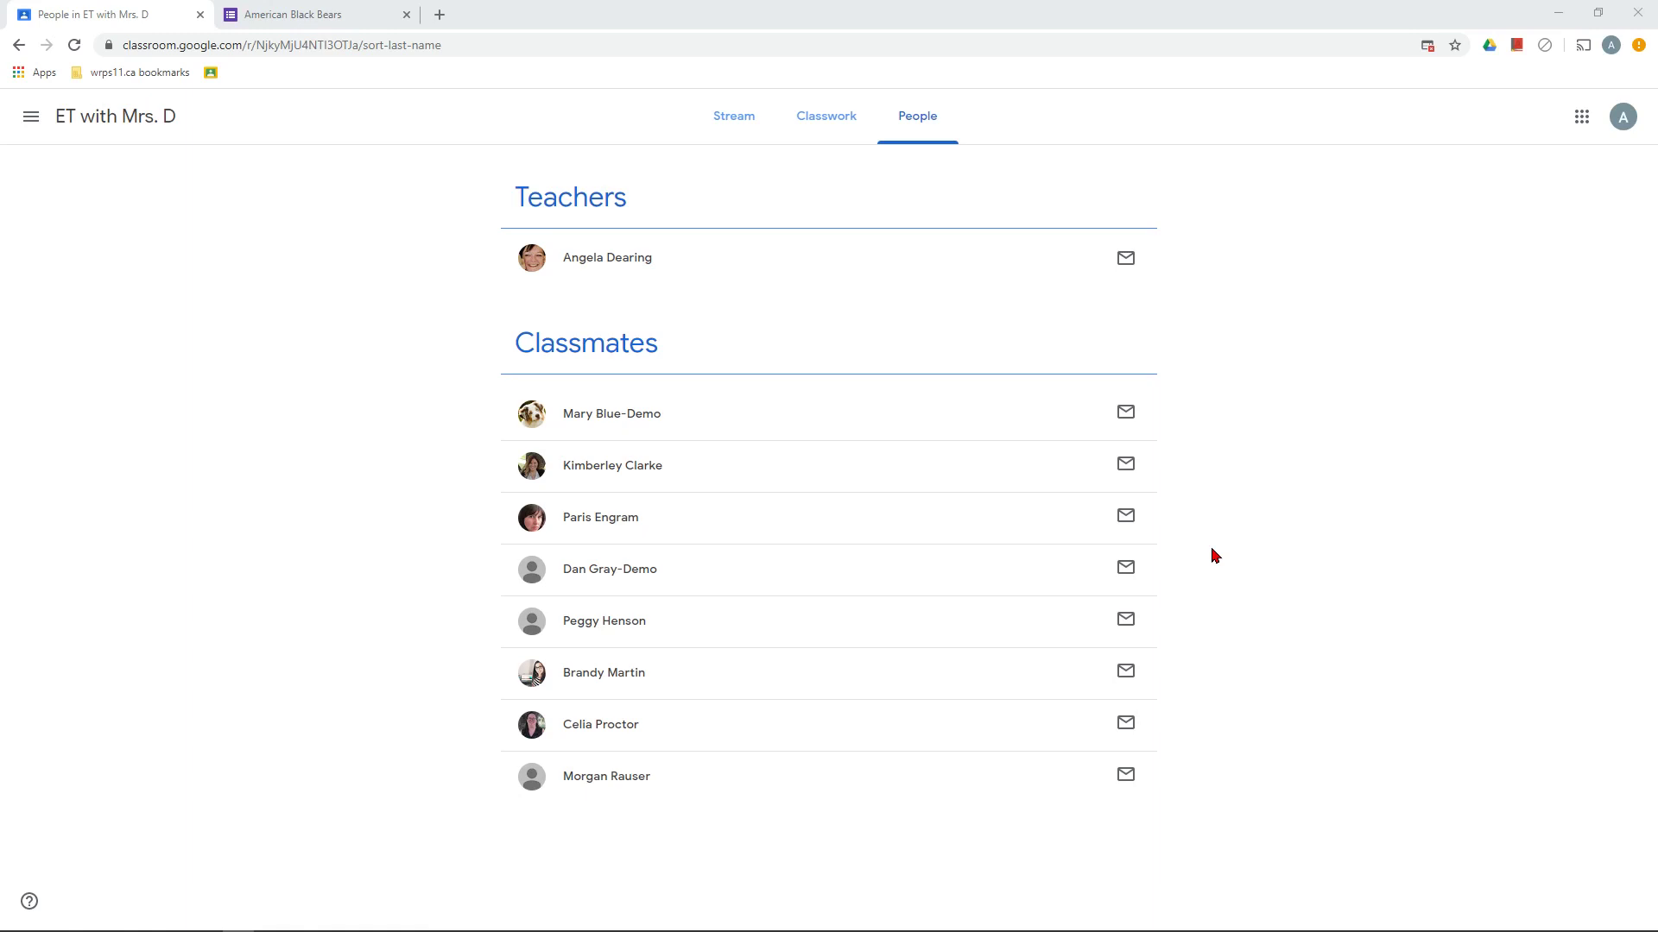
Revisit the class stream and look through the full classwork list by topic
click(721, 116)
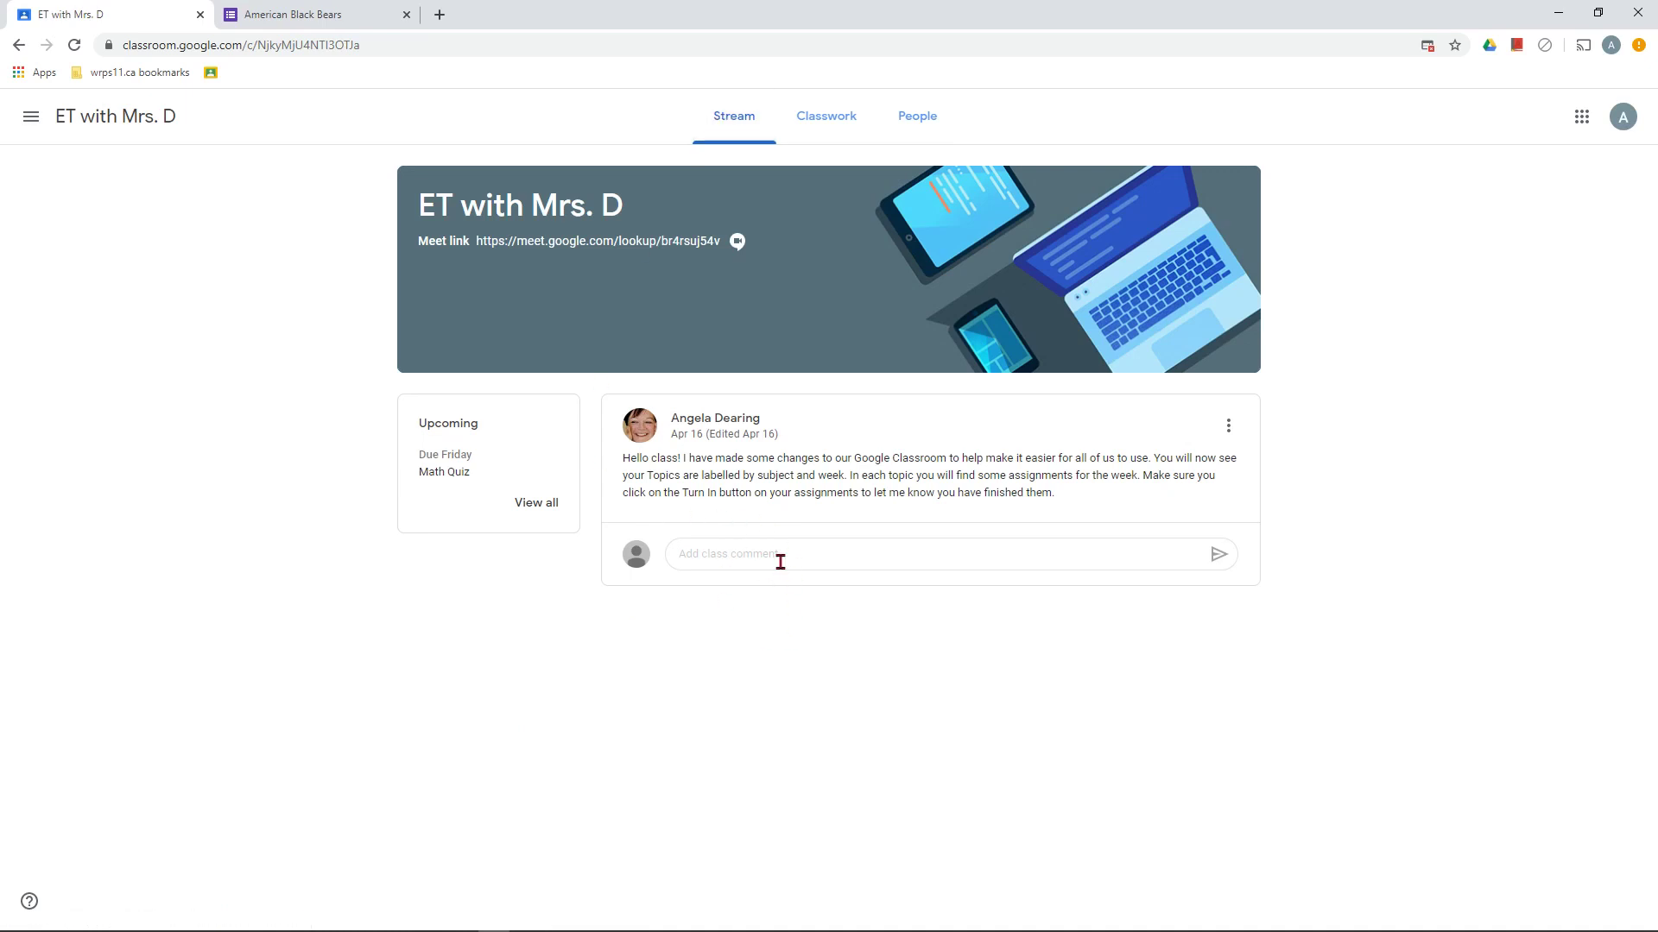
click(830, 130)
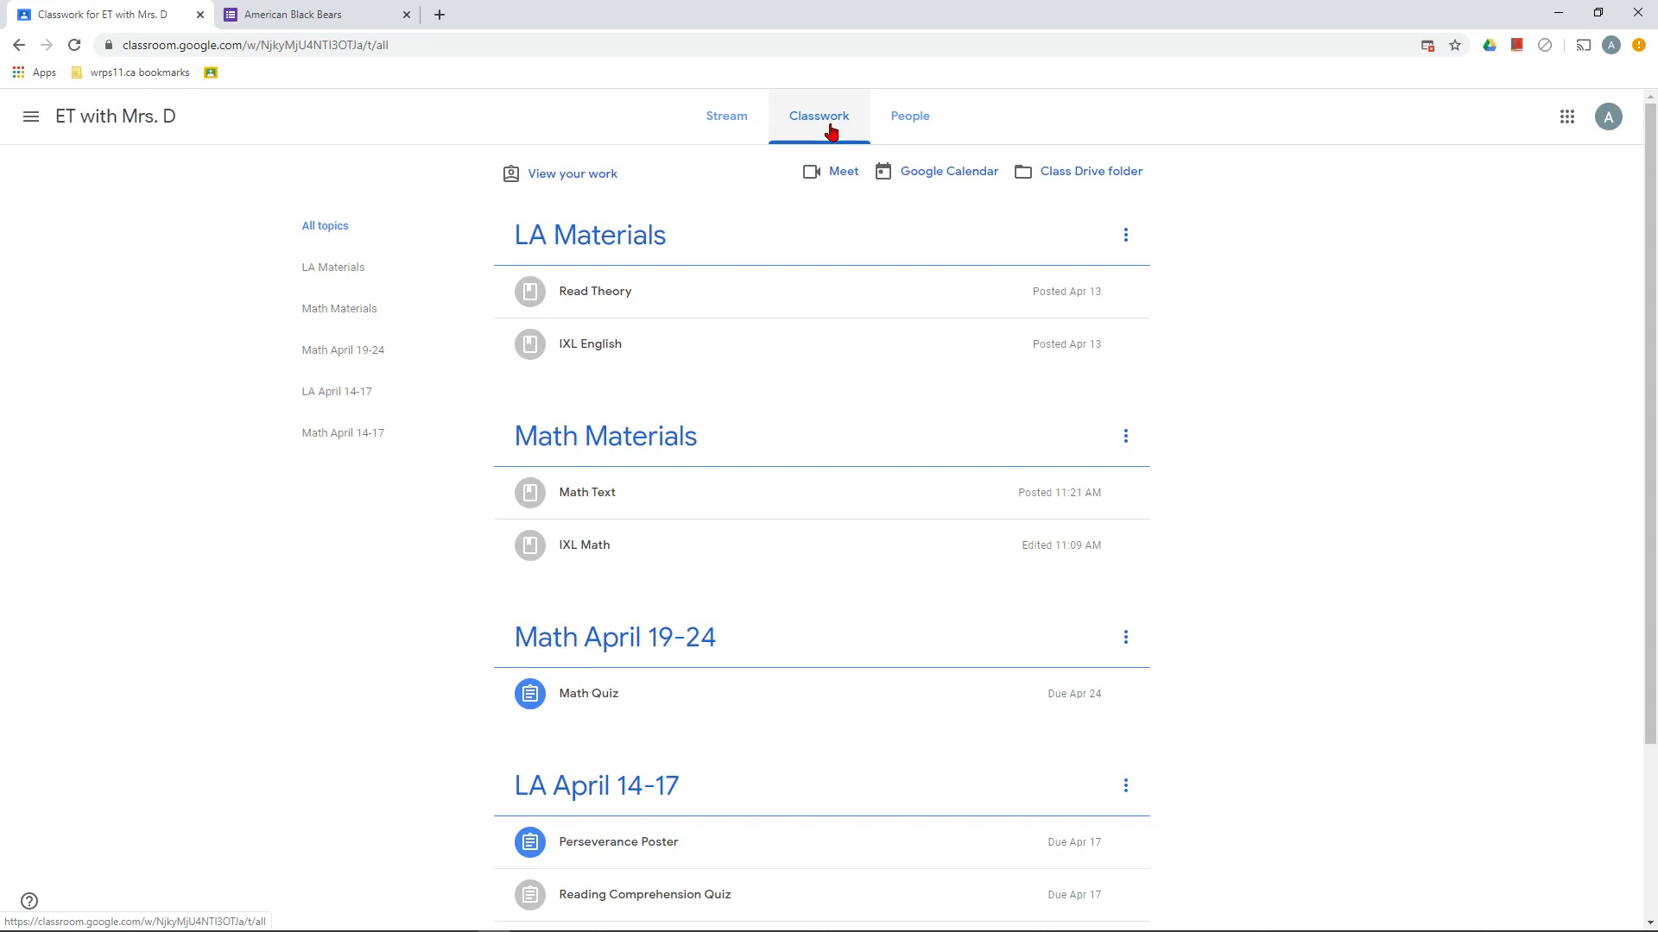
scroll(759, 457, down, 3)
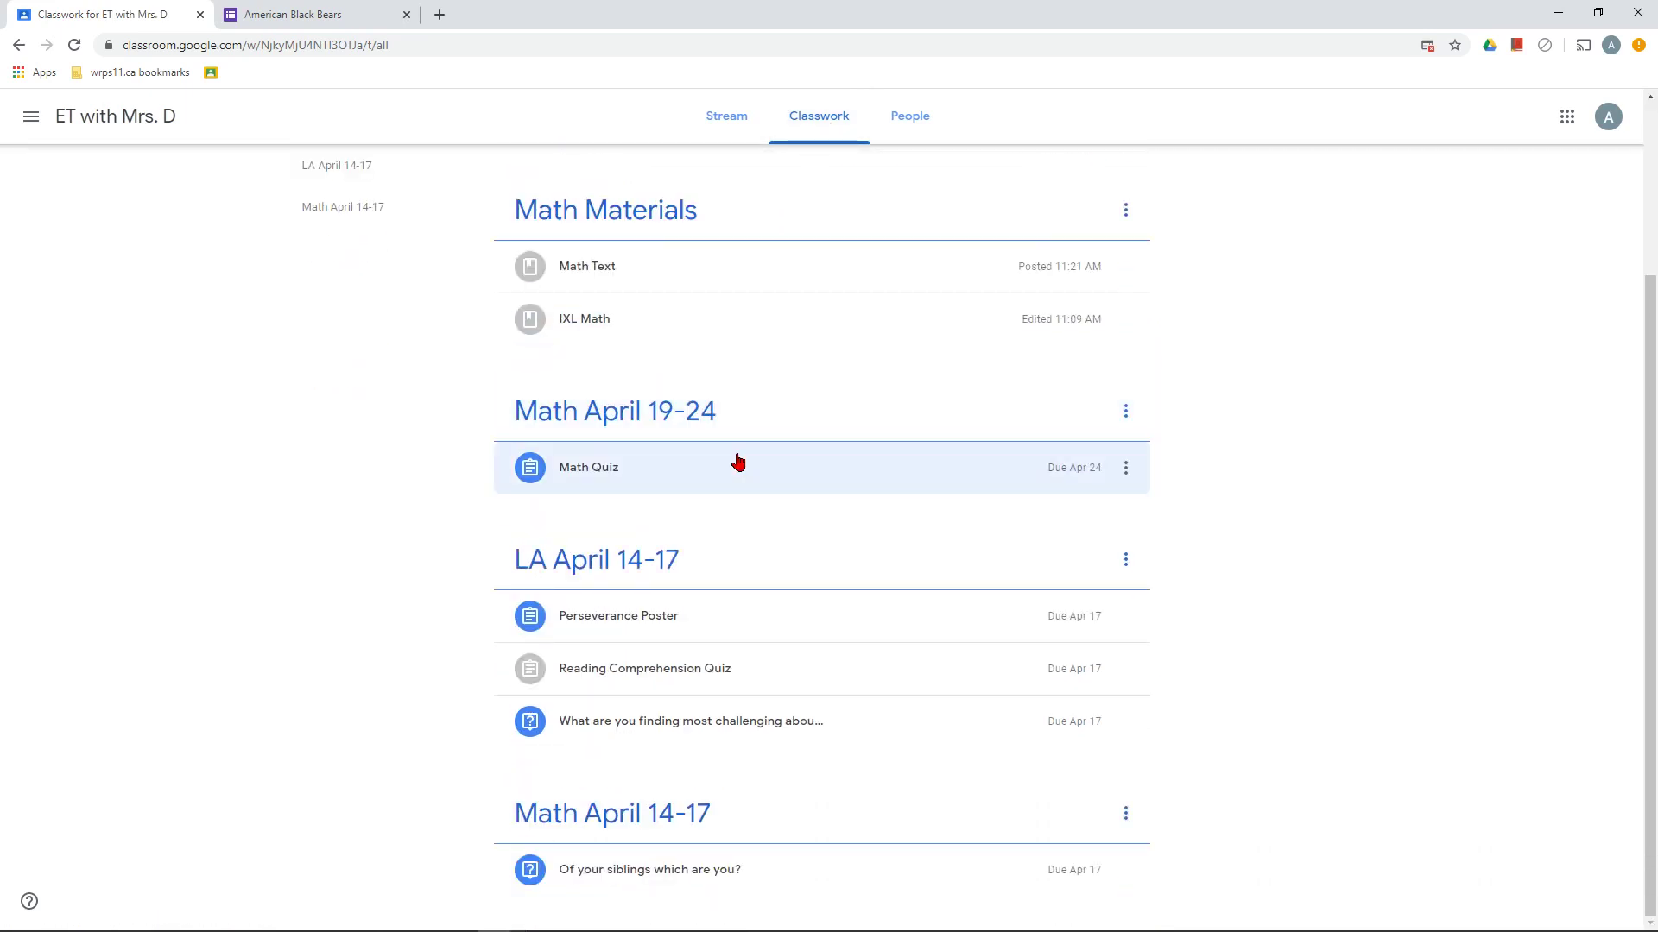
scroll(739, 462, up, 3)
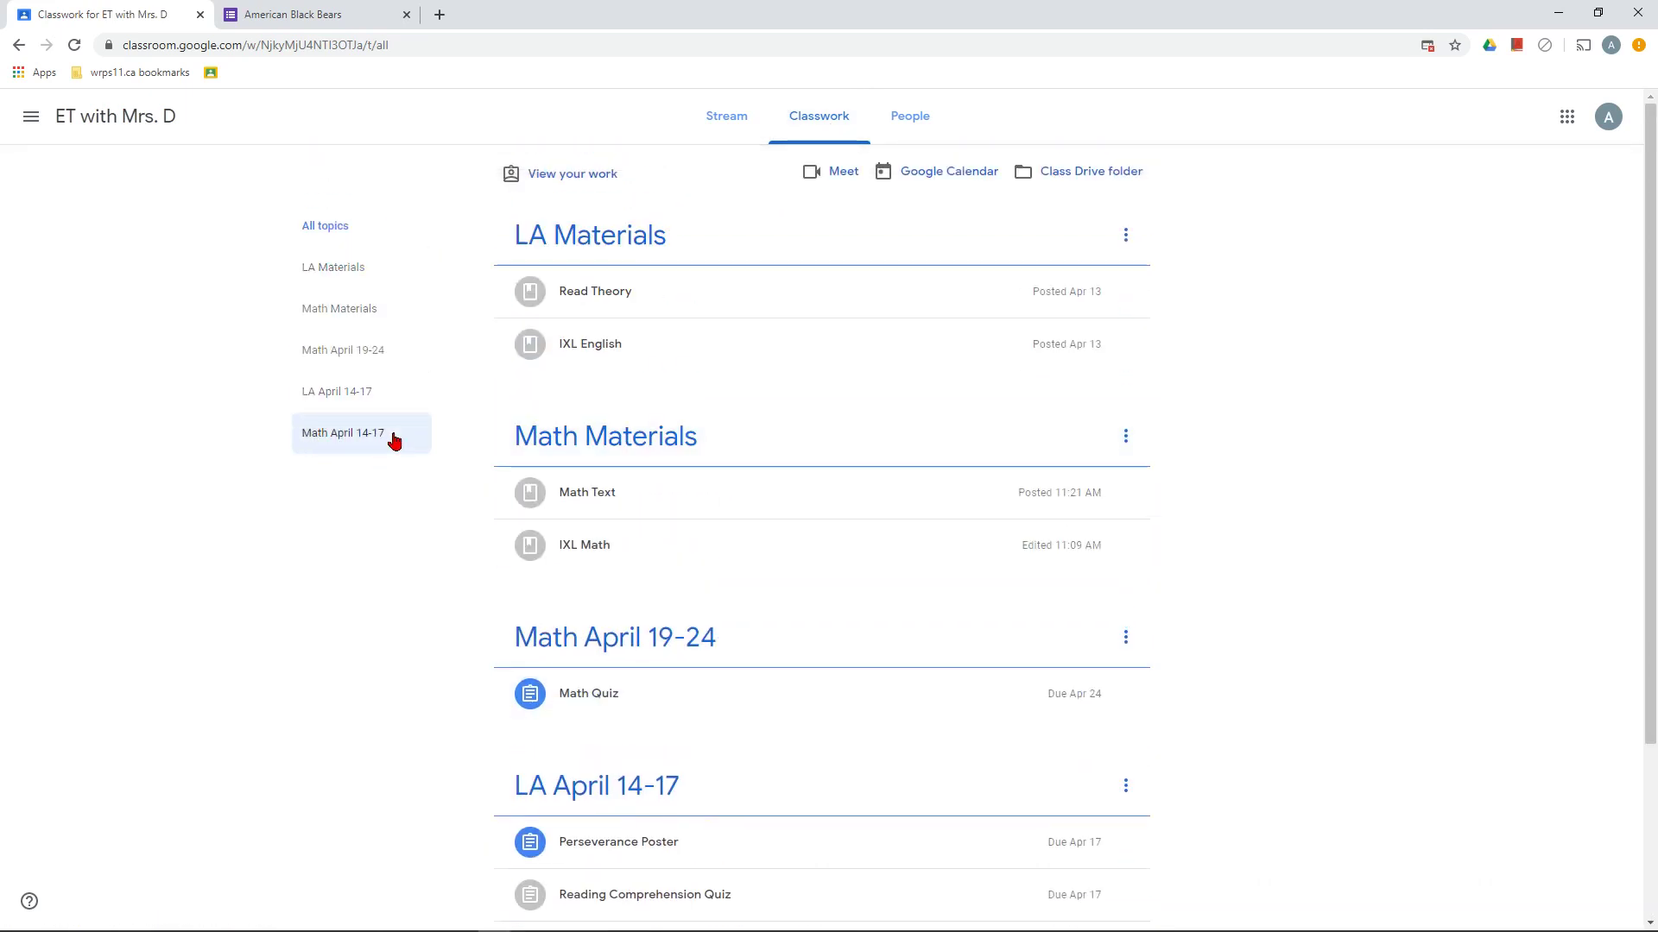
Show only the LA April 14-17 topic, look through its assignments and return to all topics
click(355, 393)
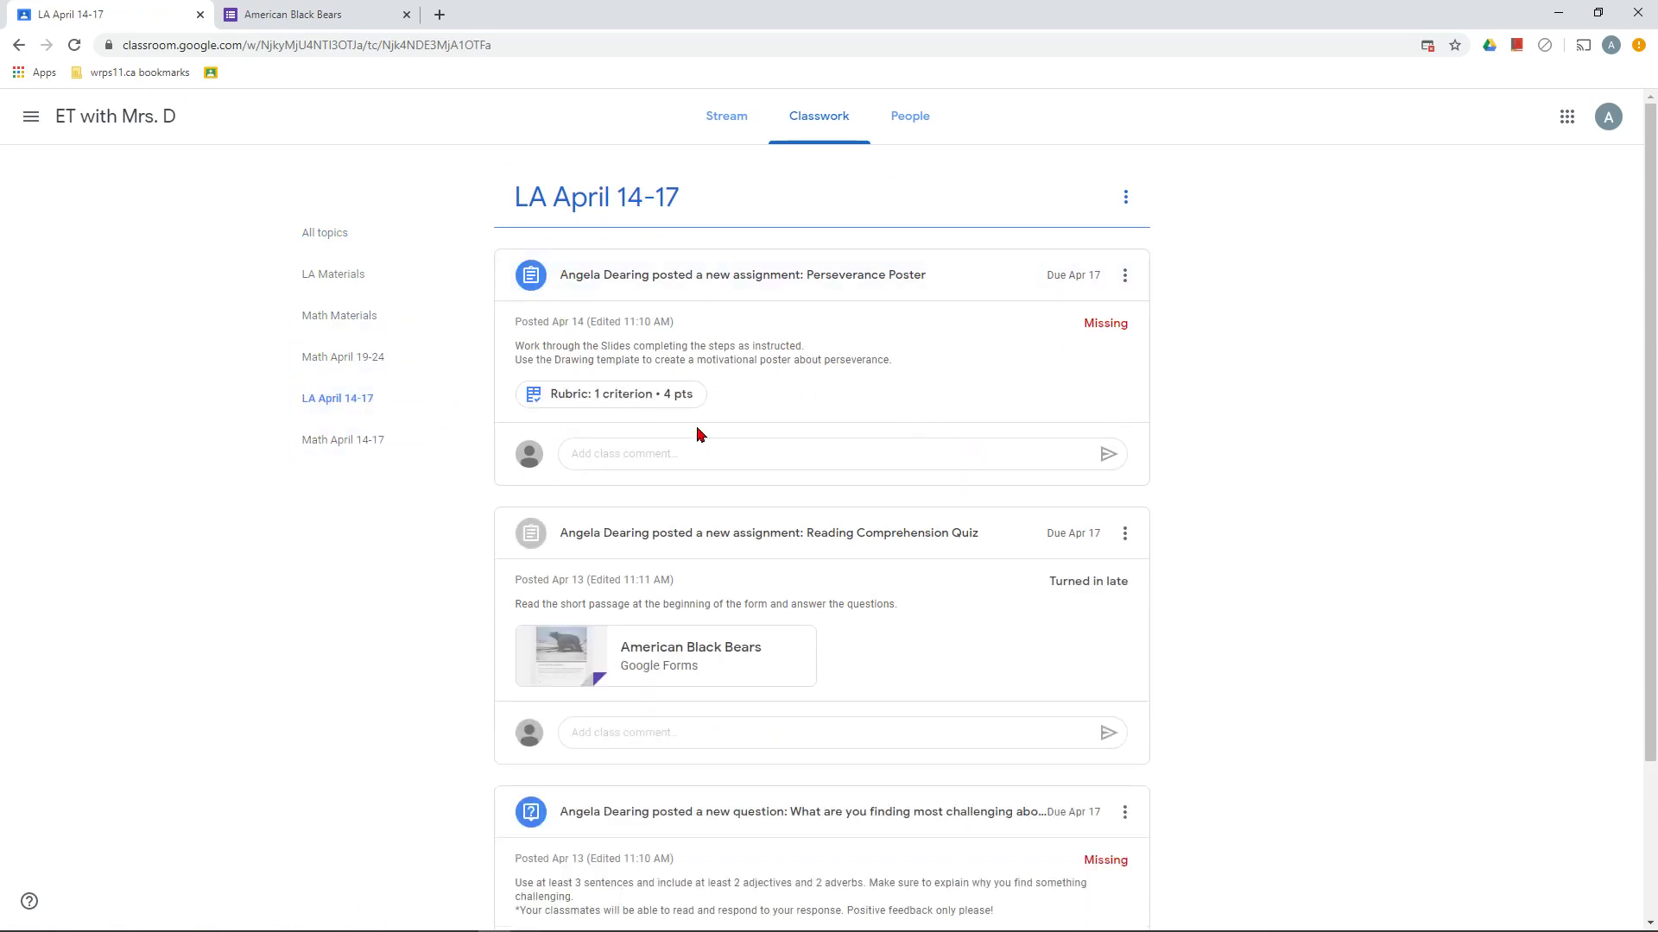
scroll(699, 434, down, 2)
scroll(820, 431, up, 2)
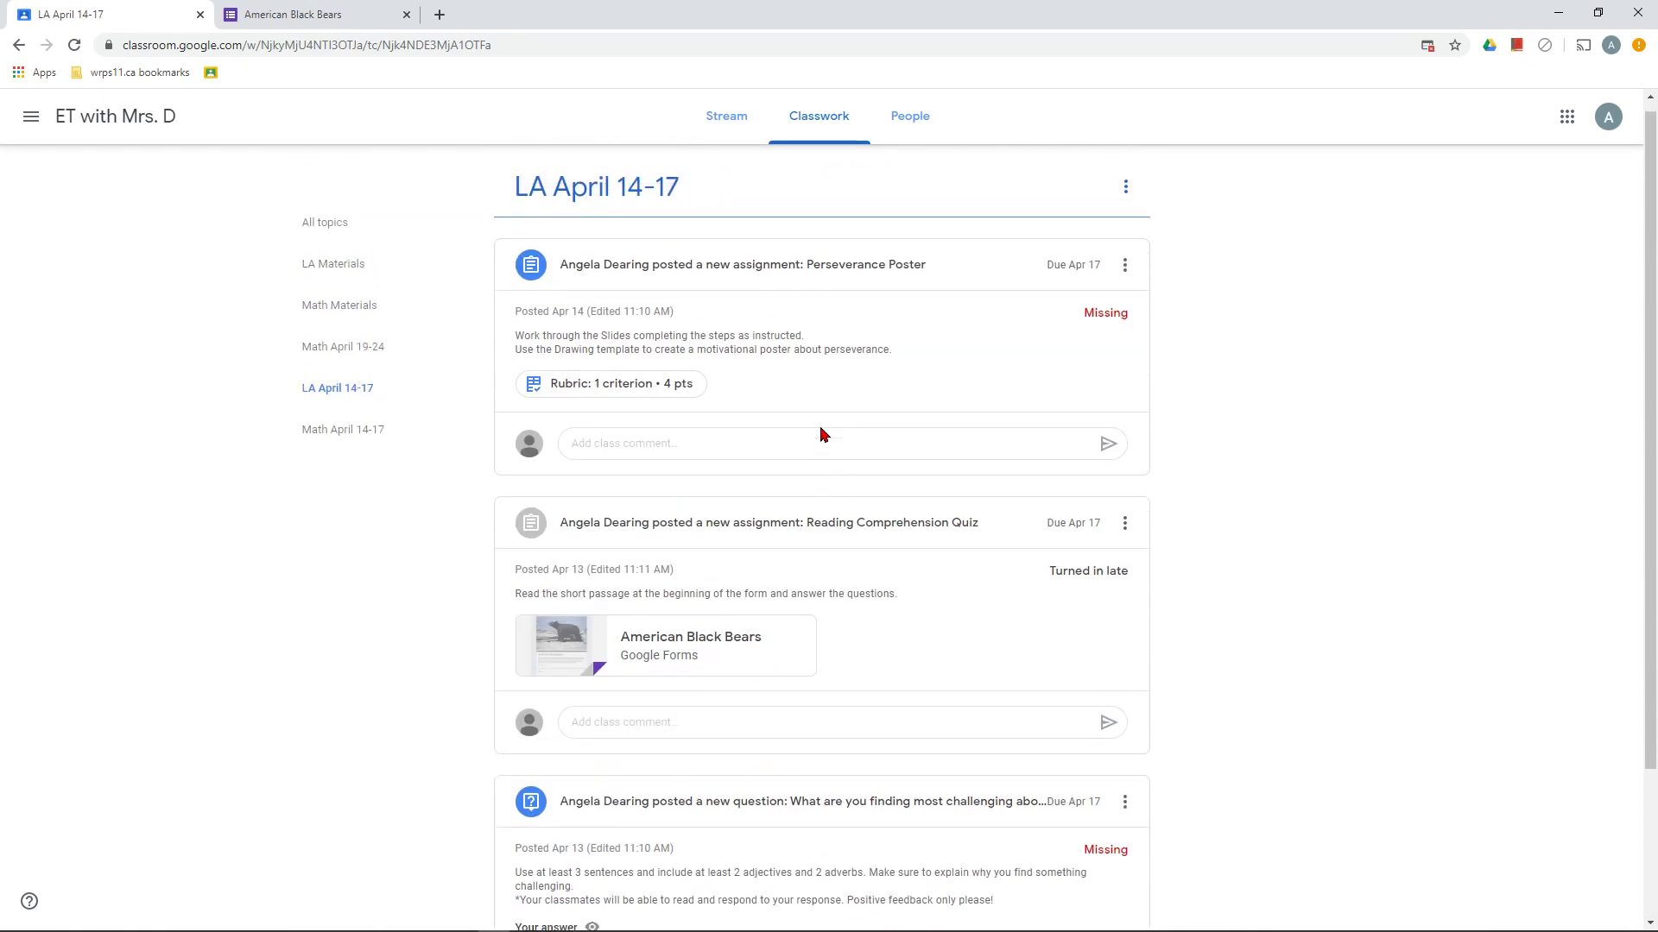
click(326, 233)
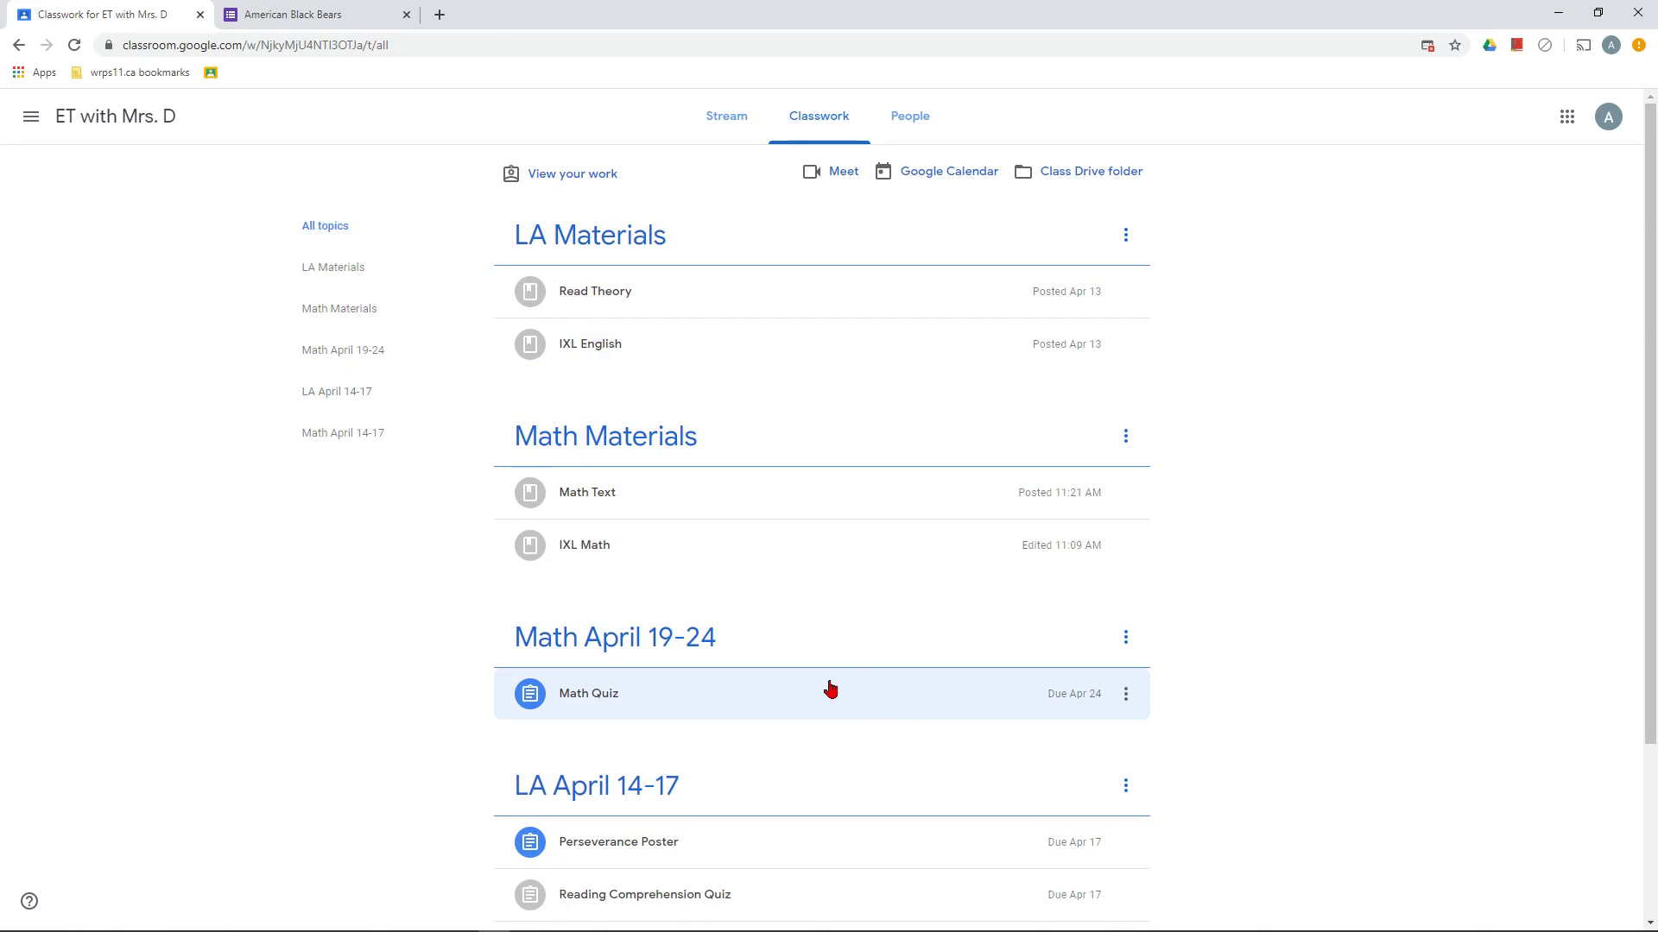
Open the full Math Quiz assignment page under Math April 19-24
click(829, 688)
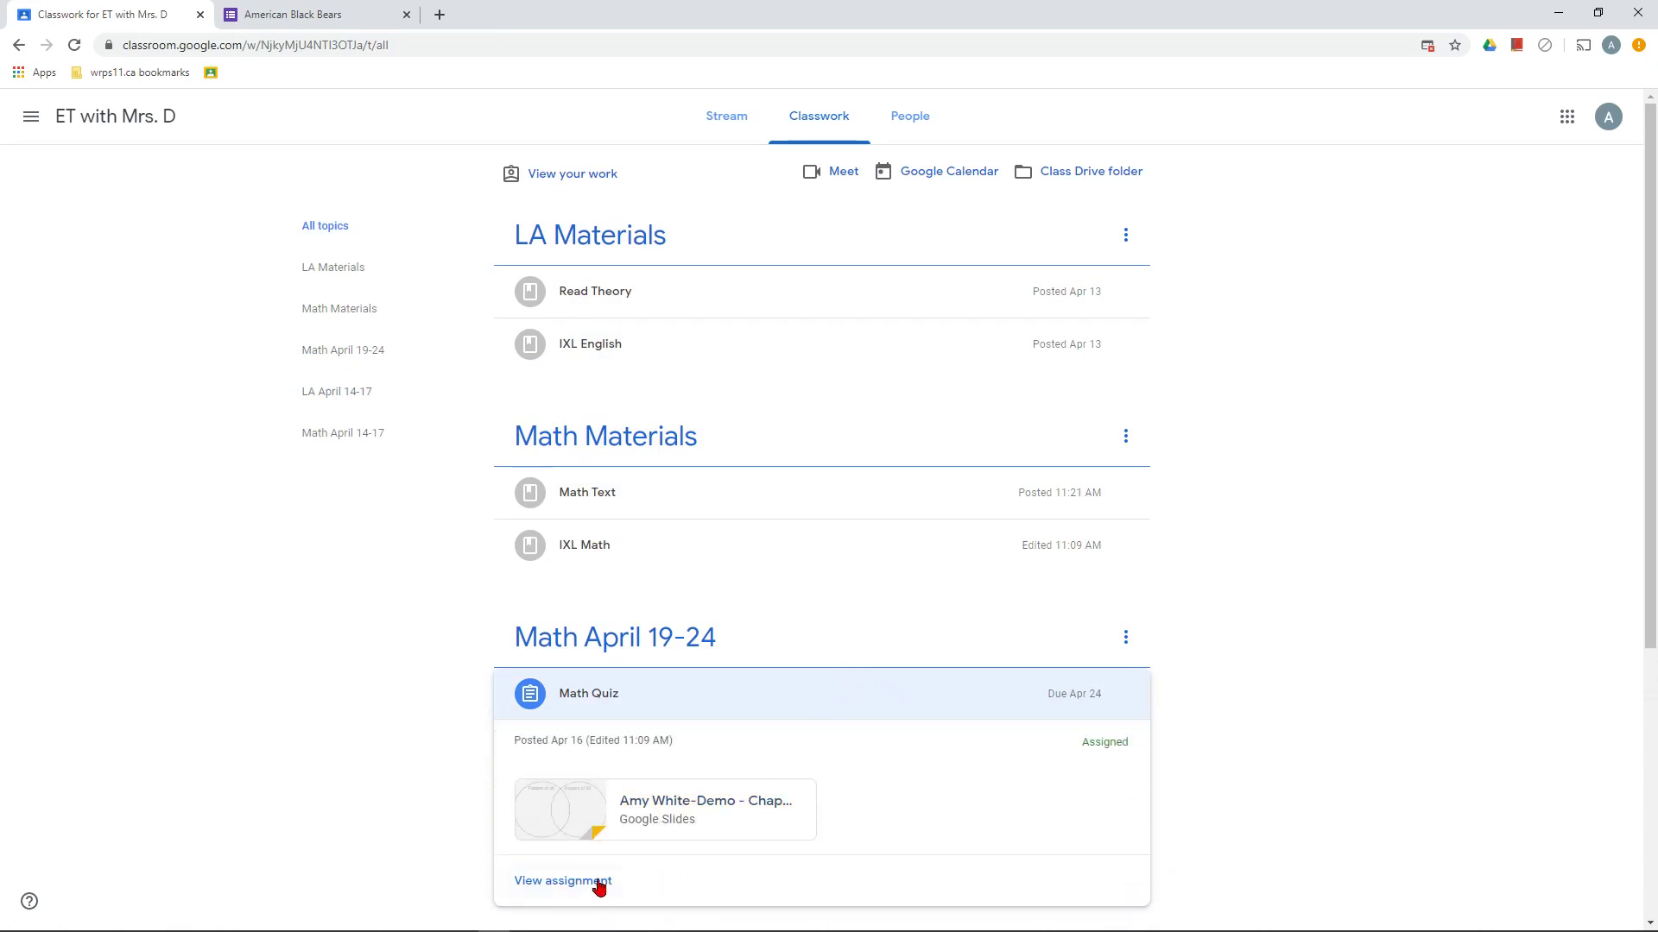
click(595, 882)
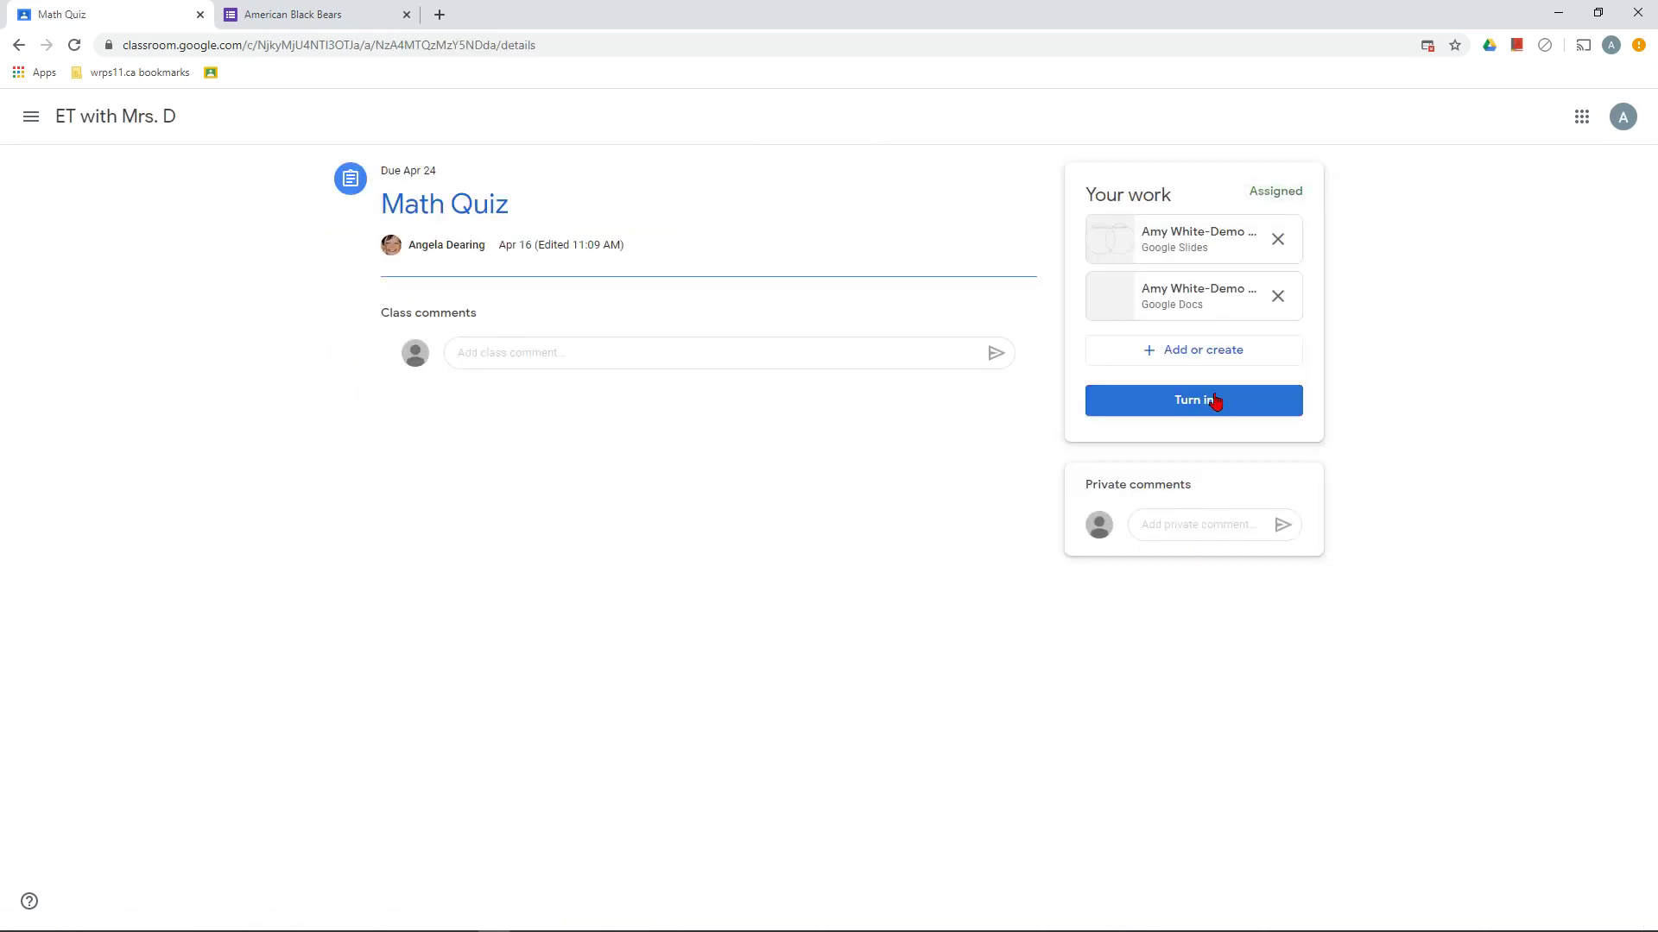